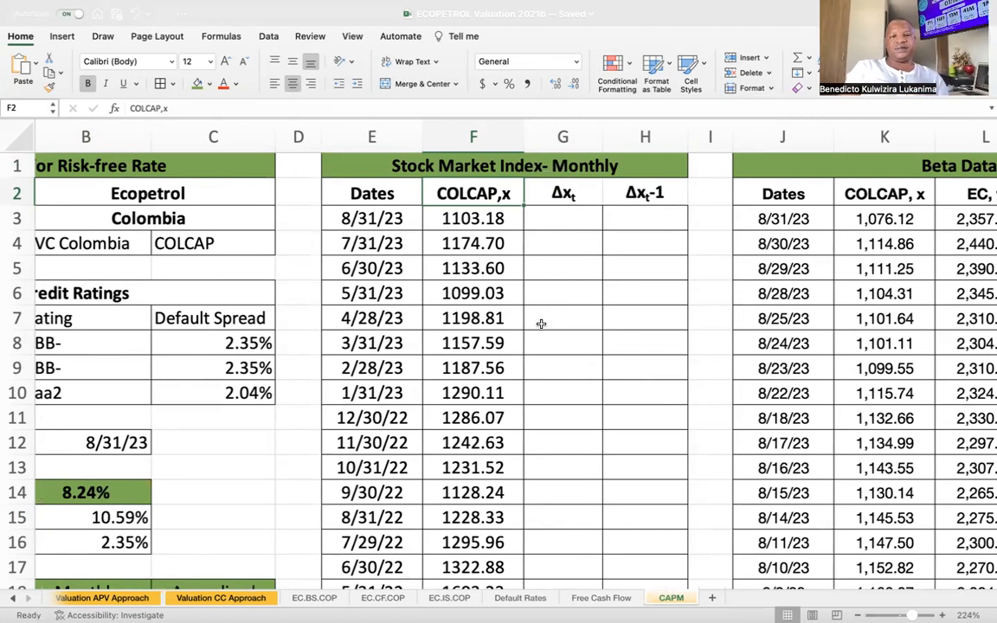
Examine the monthly COLCAP index data from the first date row to the last, 8/31/23 back to 7/31/02.
{"action": "left_click", "coordinate": [394, 222]}
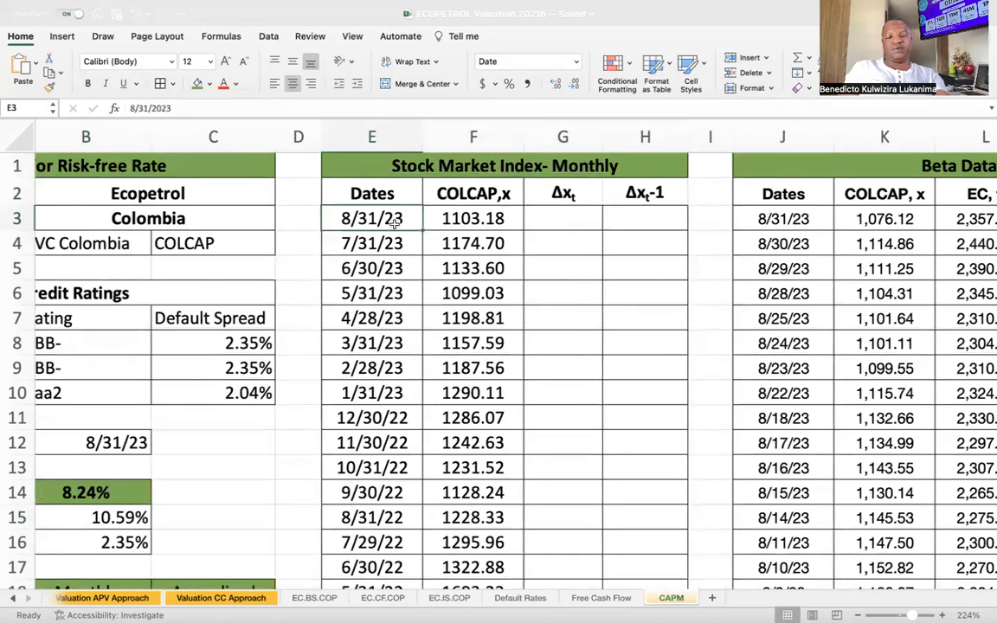
{"action": "key", "text": "ctrl+shift+Down"}
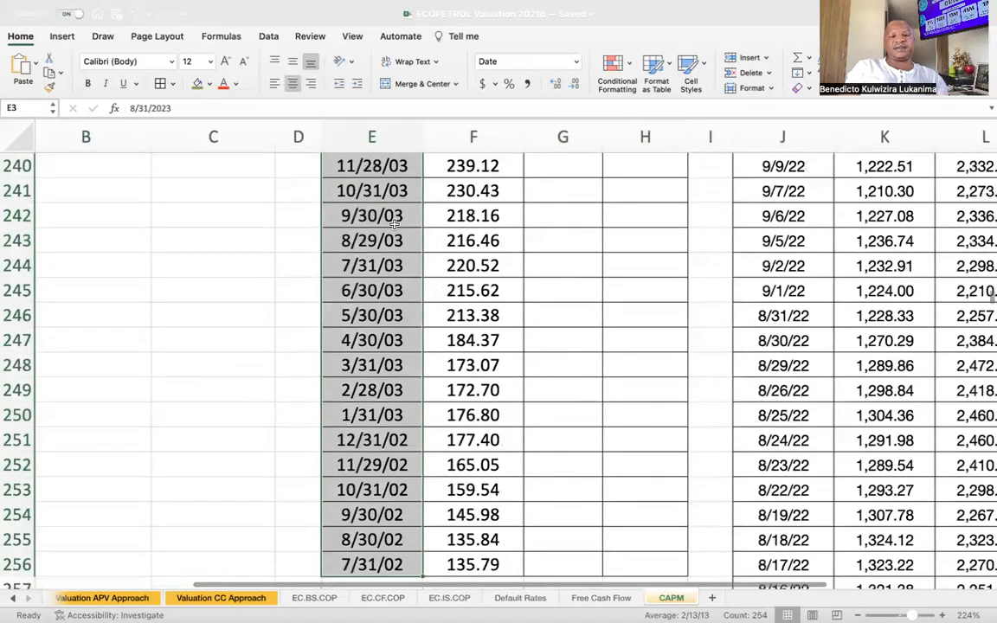
{"action": "scroll", "coordinate": [431, 364], "scroll_direction": "down", "scroll_amount": 1}
{"action": "scroll", "coordinate": [430, 363], "scroll_direction": "left", "scroll_amount": 1}
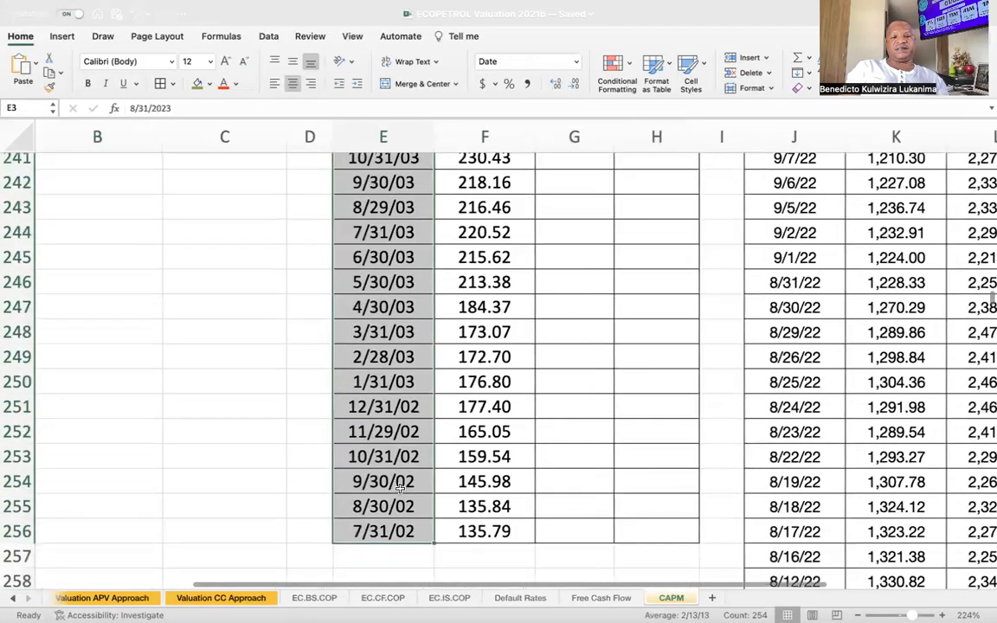
{"action": "left_click", "coordinate": [385, 530]}
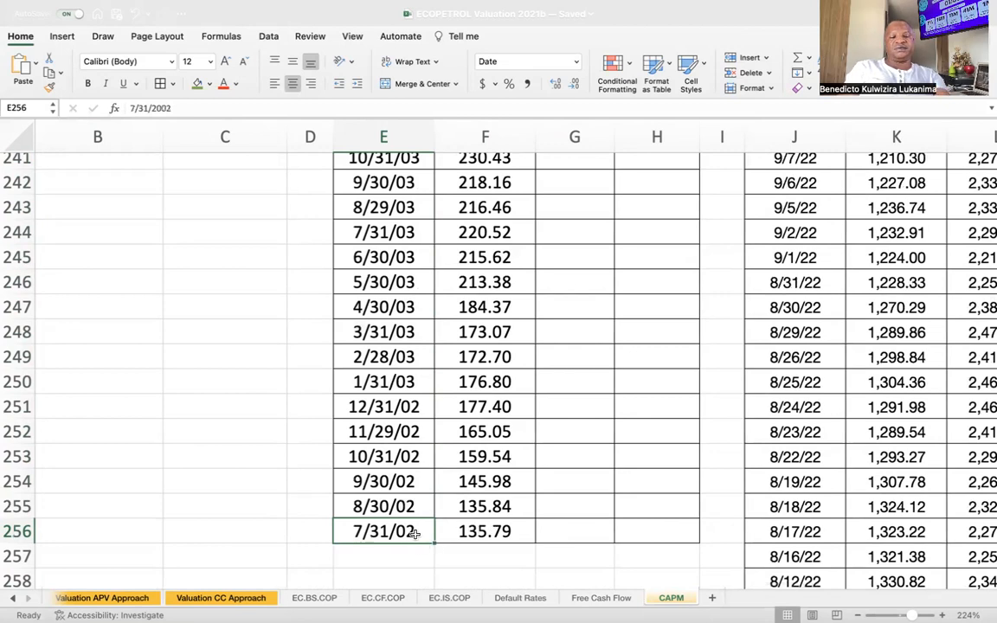
{"action": "key", "text": "super+shift+Up"}
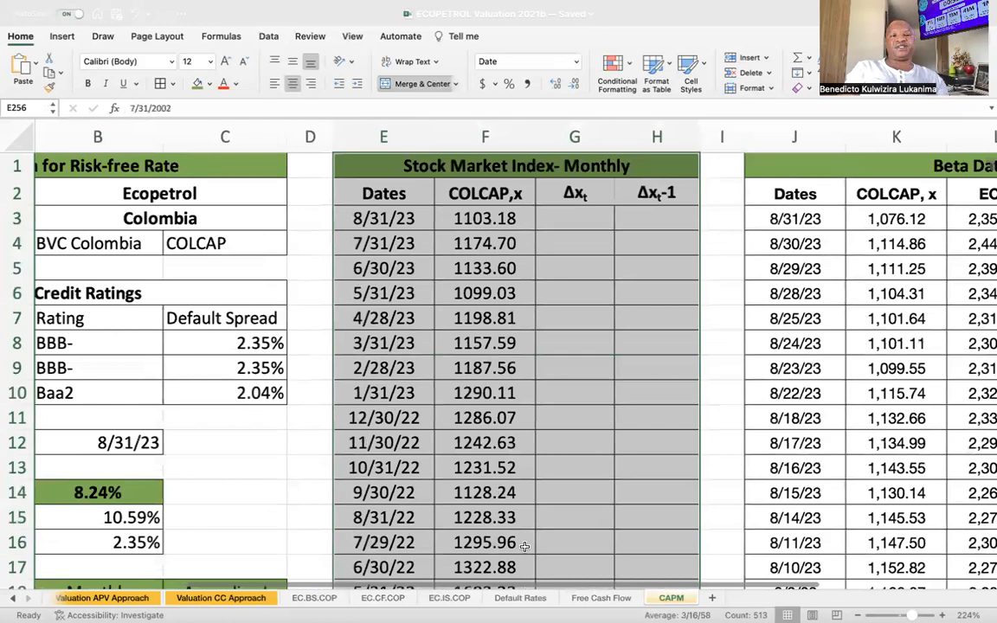
{"action": "left_click", "coordinate": [569, 406]}
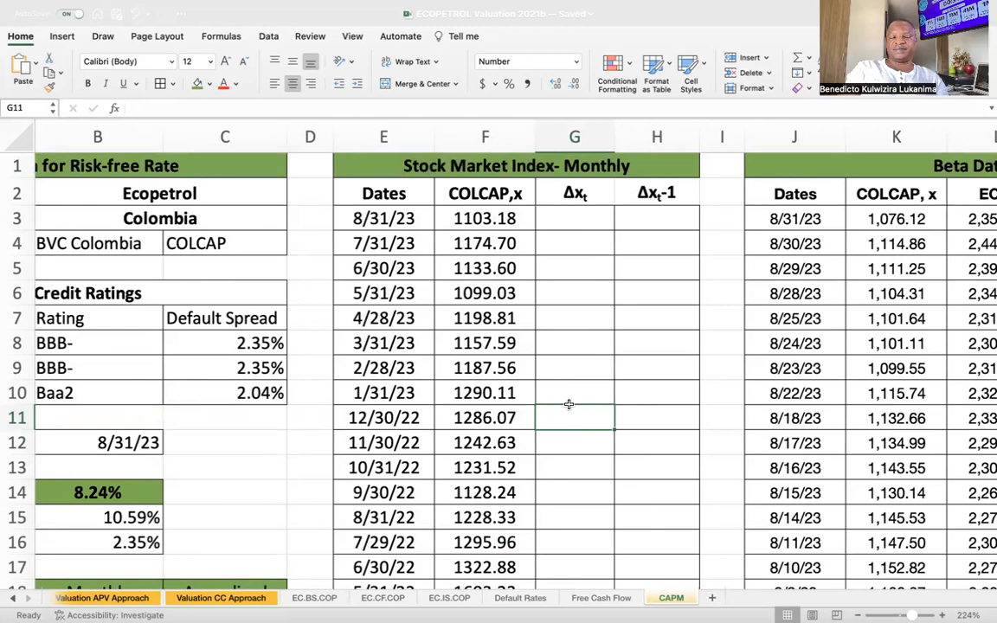
{"action": "left_click", "coordinate": [442, 183]}
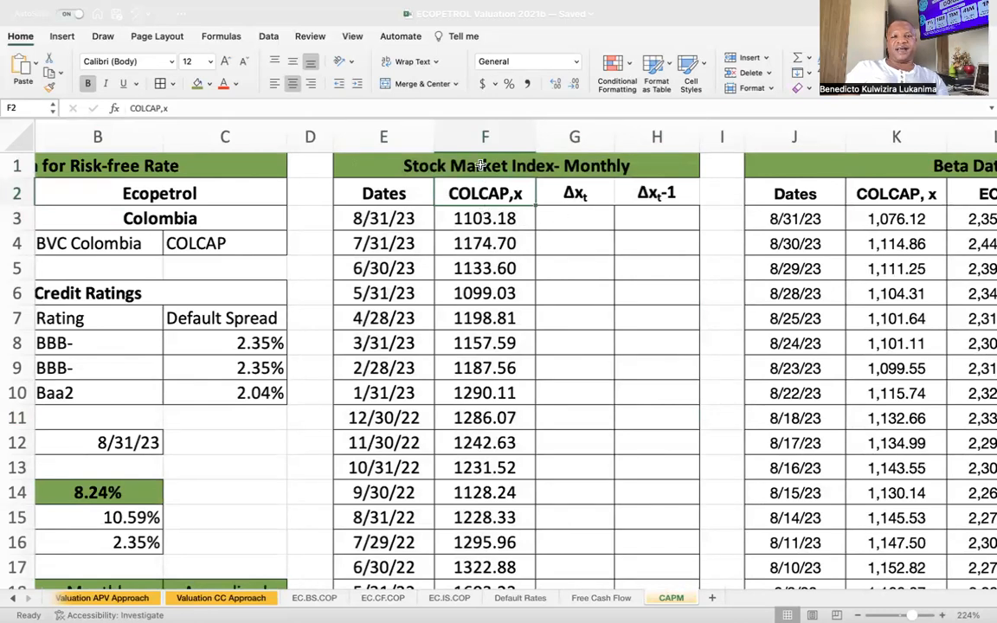
{"action": "left_click", "coordinate": [485, 136]}
{"action": "left_click", "coordinate": [566, 259]}
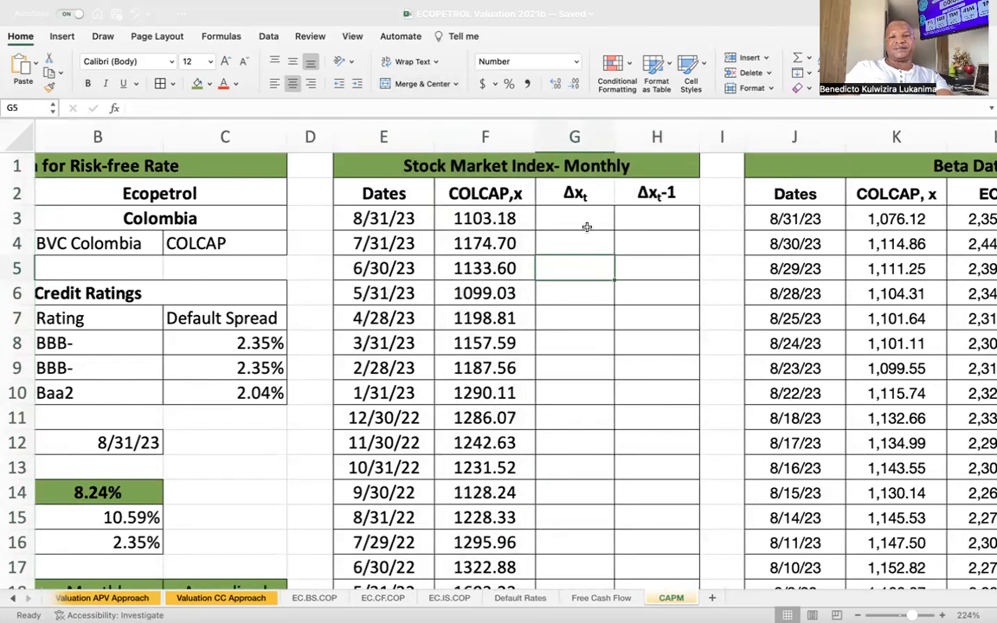
Calculate the monthly COLCAP change for 8/31/23 in cell G3 with the formula =(F3-F4)/F4.
{"action": "left_click", "coordinate": [581, 220]}
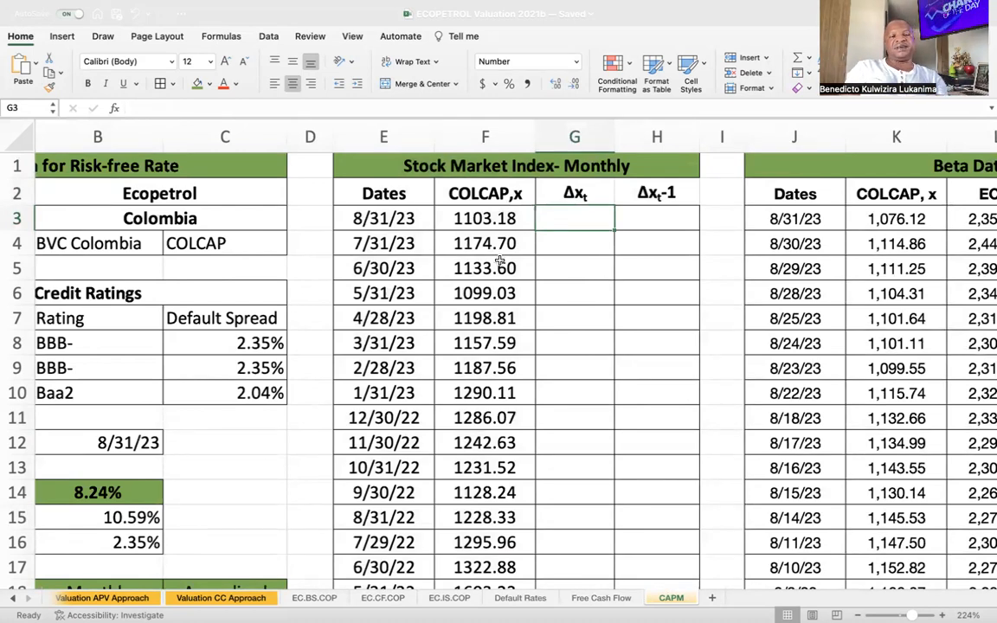
{"action": "left_click", "coordinate": [363, 217]}
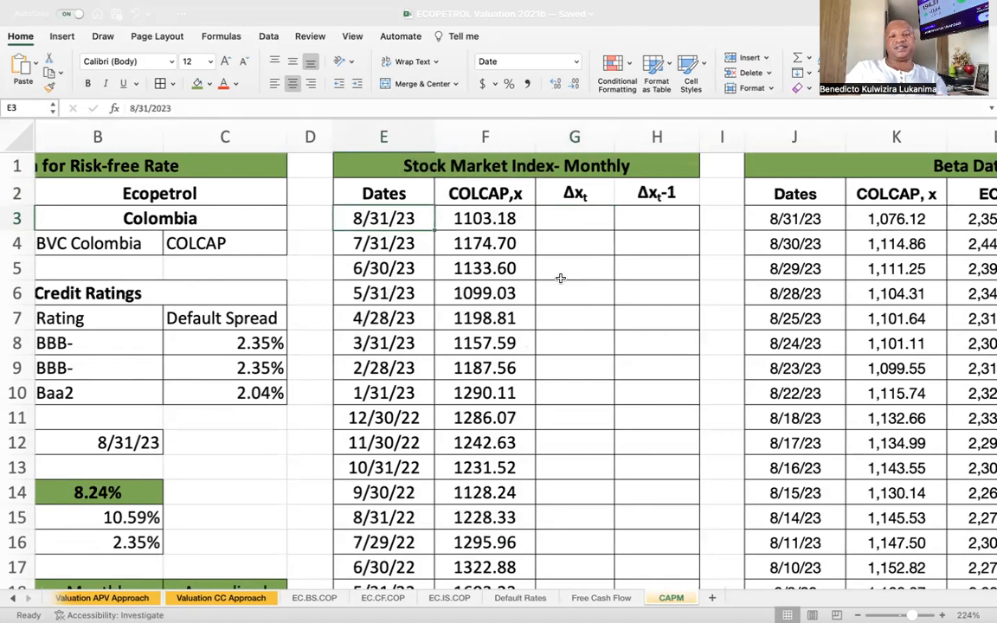
{"action": "left_click", "coordinate": [574, 223]}
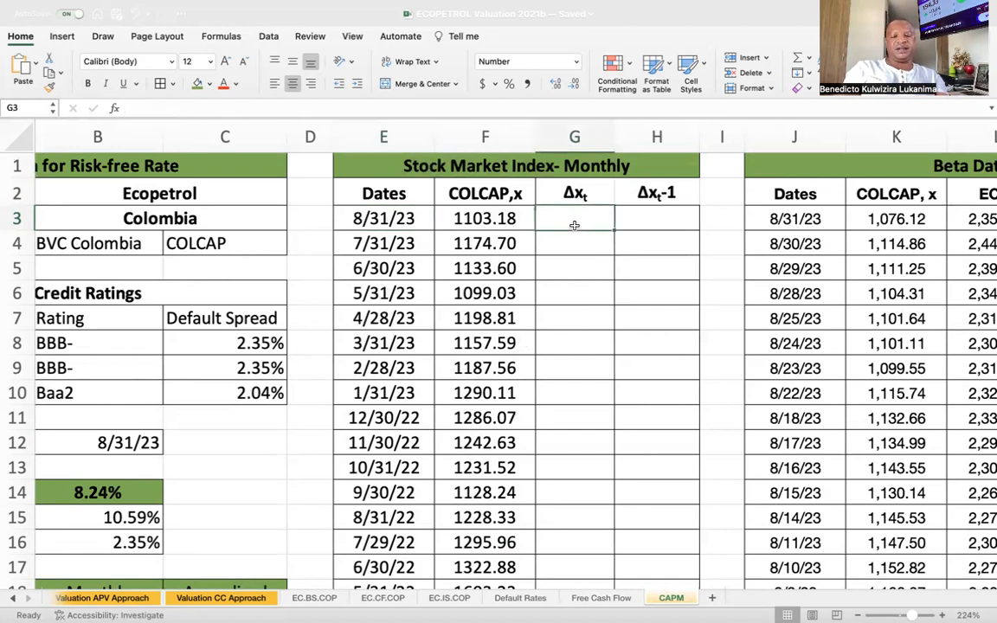
{"action": "type", "text": "=("}
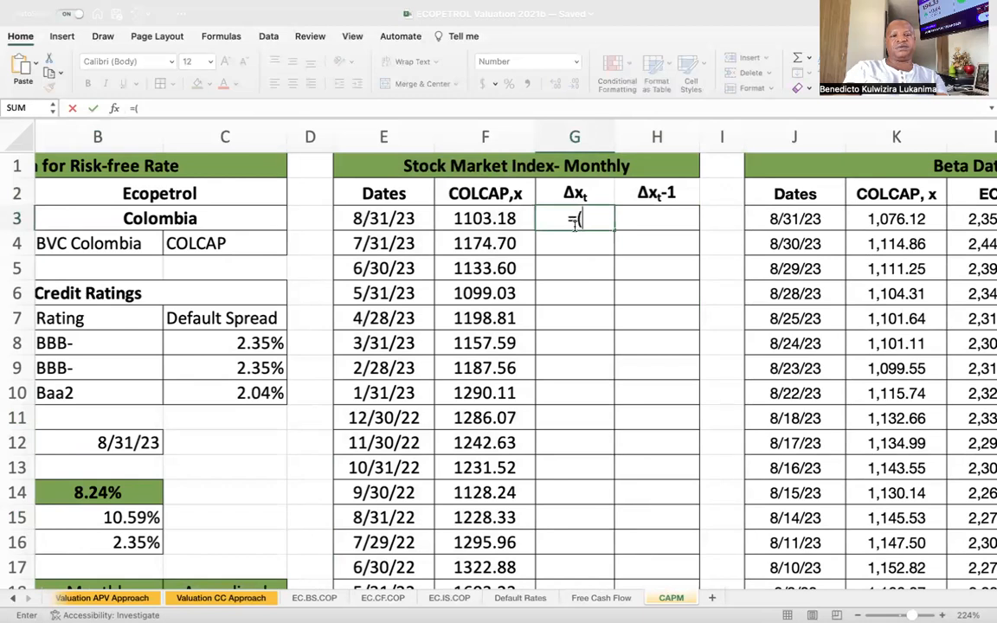
{"action": "left_click", "coordinate": [474, 217]}
{"action": "type", "text": "-"}
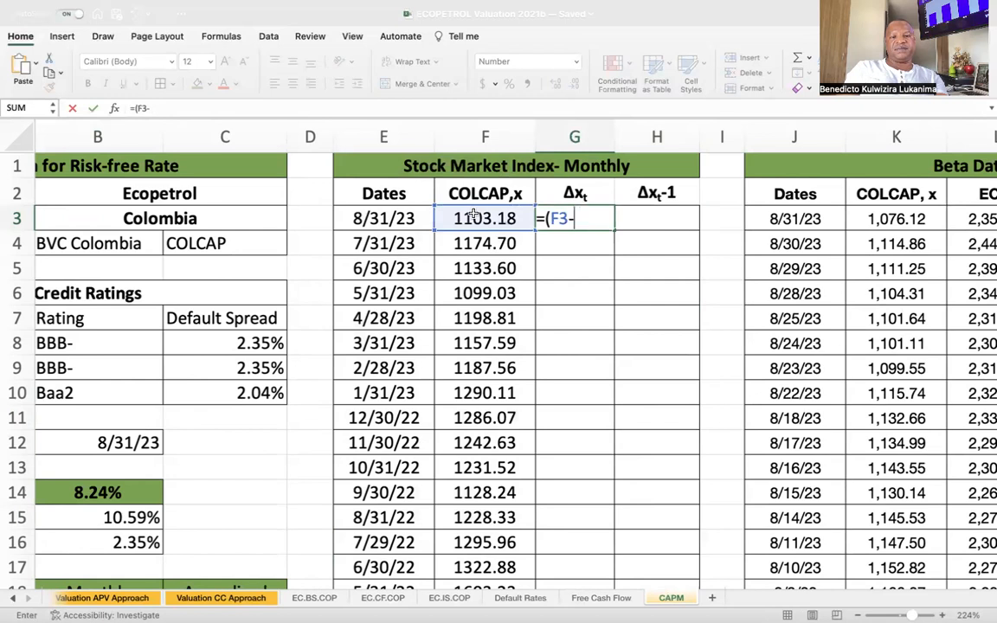
{"action": "left_click", "coordinate": [479, 243]}
{"action": "type", "text": ")/"}
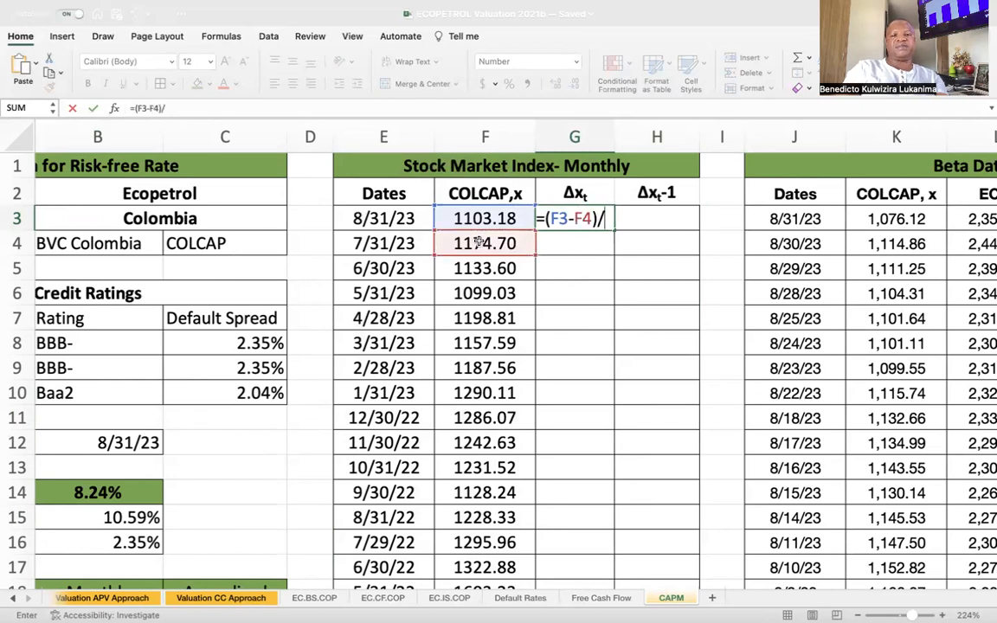
{"action": "left_click", "coordinate": [481, 245]}
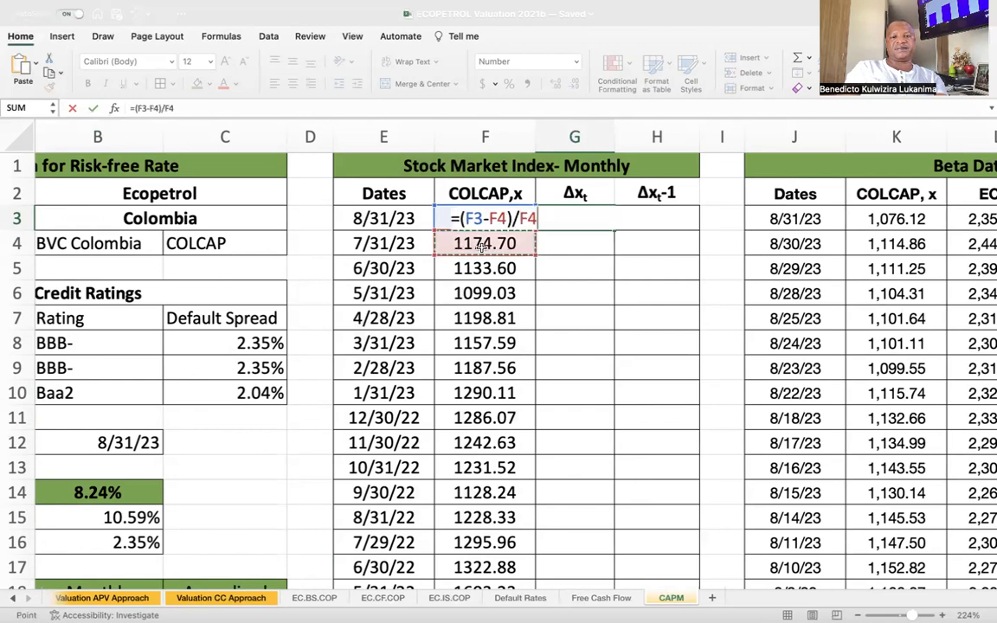
{"action": "key", "text": "Return"}
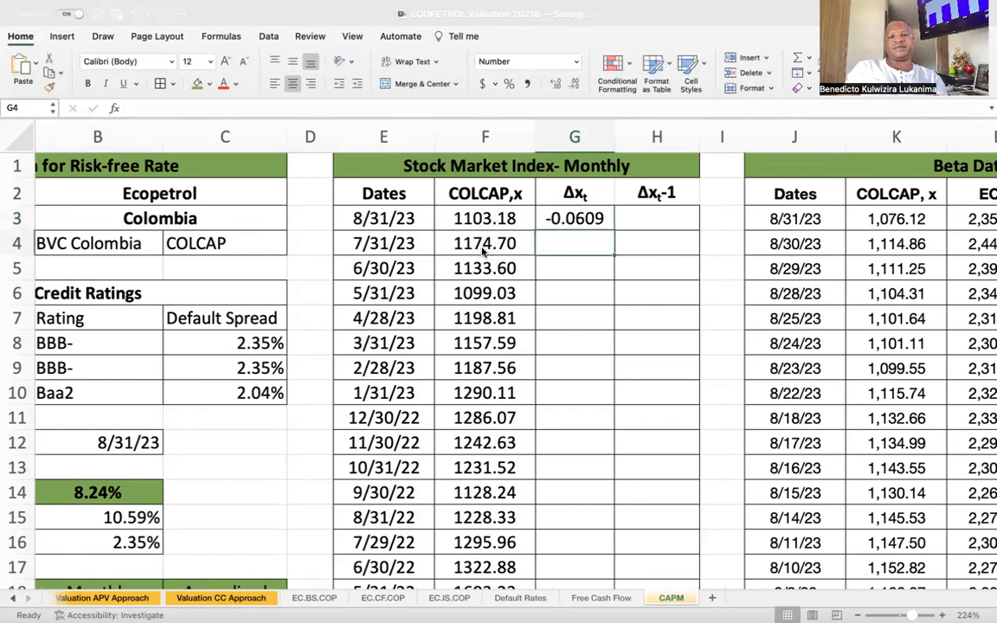
{"action": "left_click", "coordinate": [582, 217]}
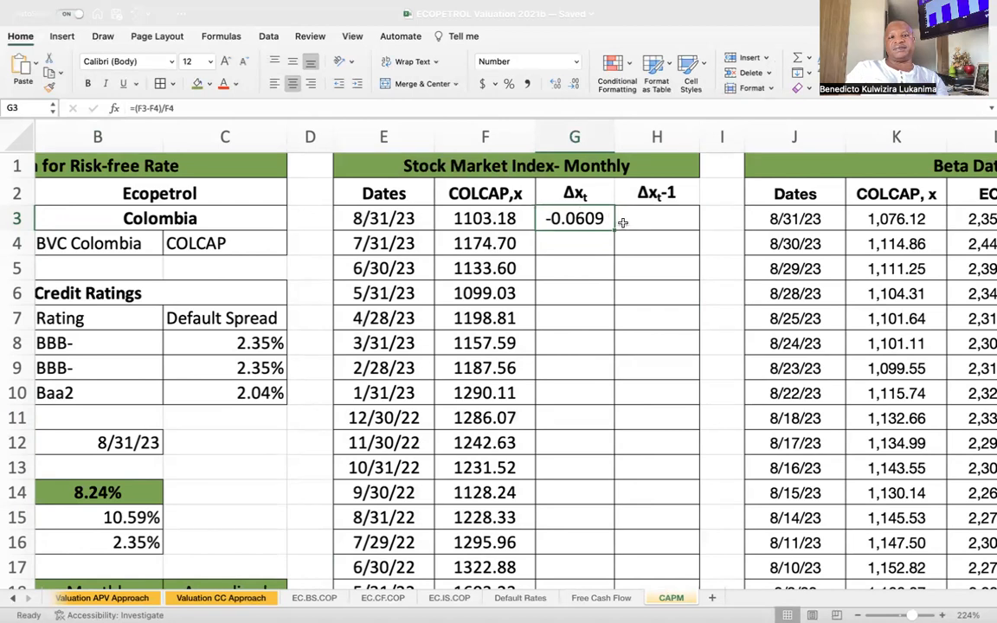
{"action": "left_click", "coordinate": [581, 196]}
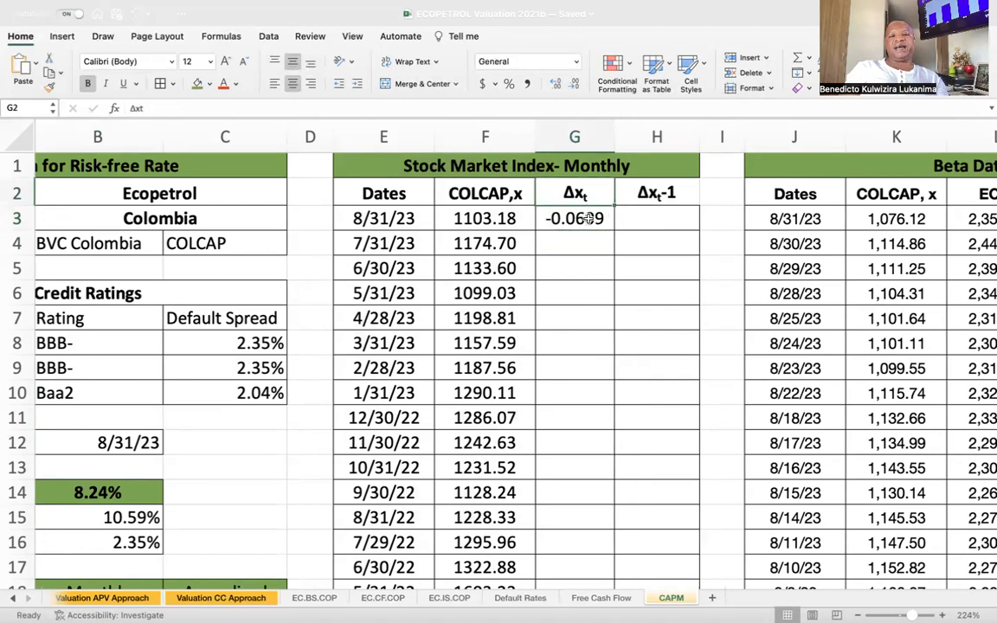
{"action": "left_click", "coordinate": [588, 218]}
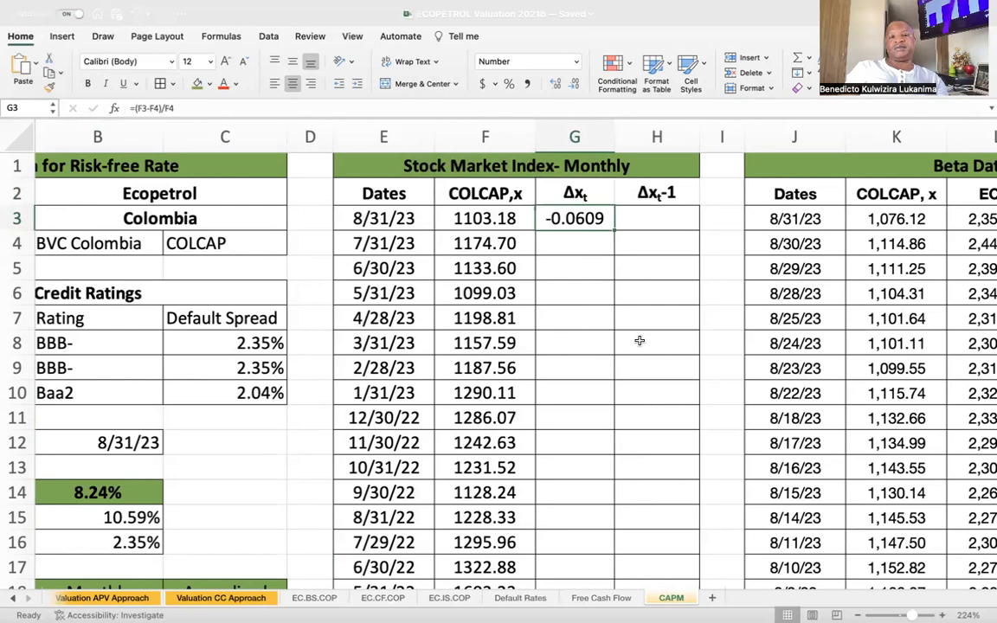
Correct the header in cell H2 to Δxt+1 by replacing the minus sign with a plus sign.
{"action": "left_click", "coordinate": [662, 222]}
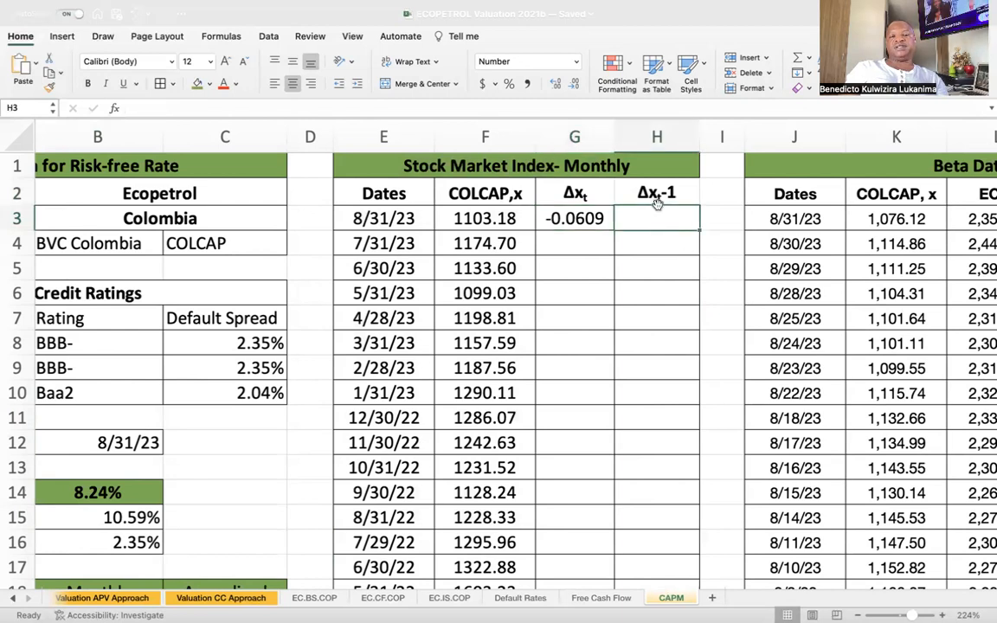
{"action": "left_click", "coordinate": [648, 194]}
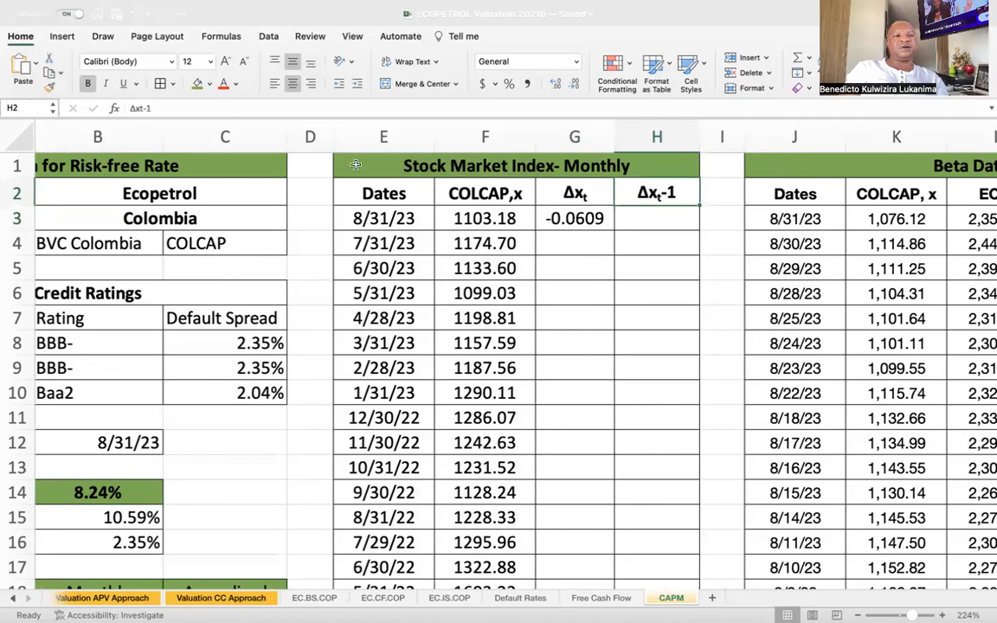
{"action": "left_click", "coordinate": [140, 108]}
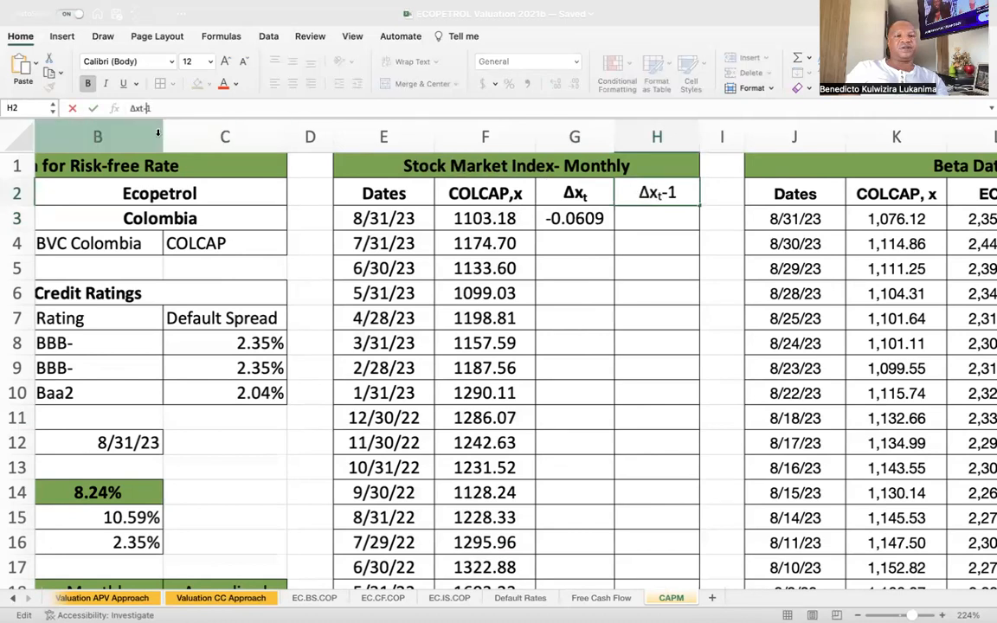
{"action": "key", "text": "BackSpace"}
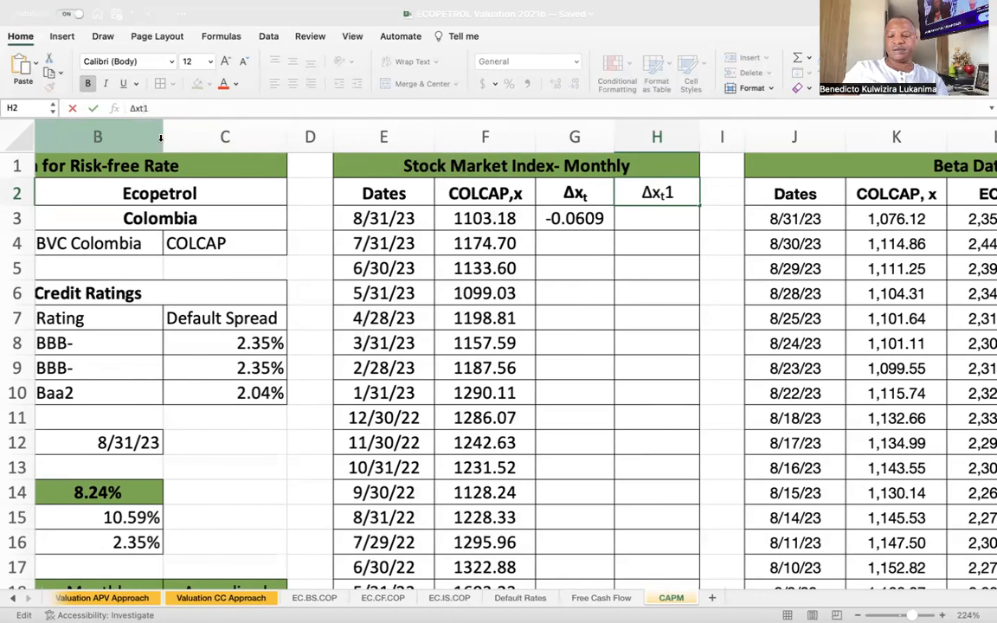
{"action": "type", "text": "+"}
{"action": "key", "text": "Return"}
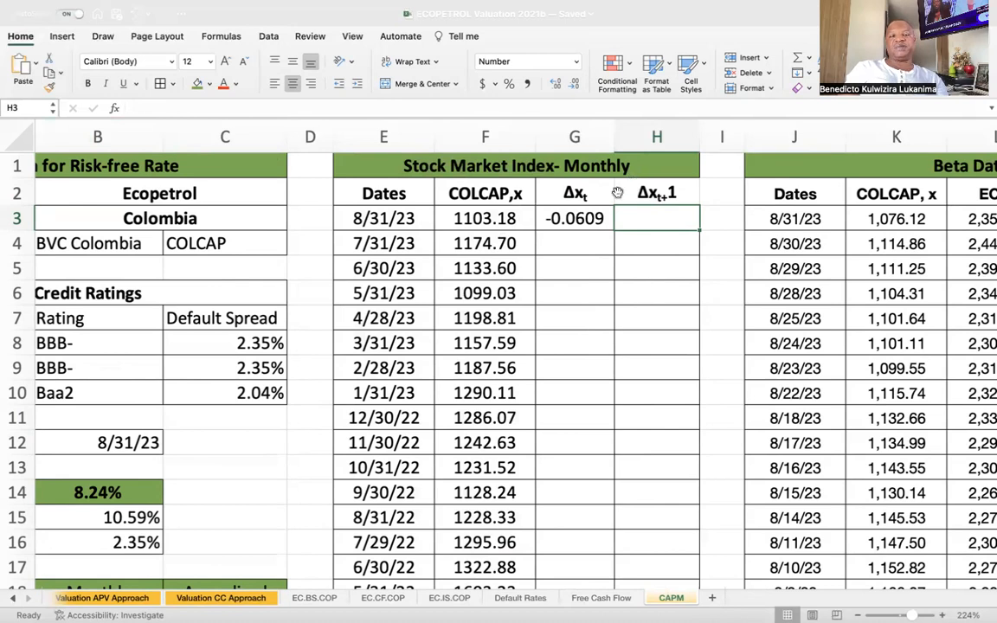
Enter the formula =G3+1 in cell H3 under the Δxt+1 header.
{"action": "key", "text": "Left"}
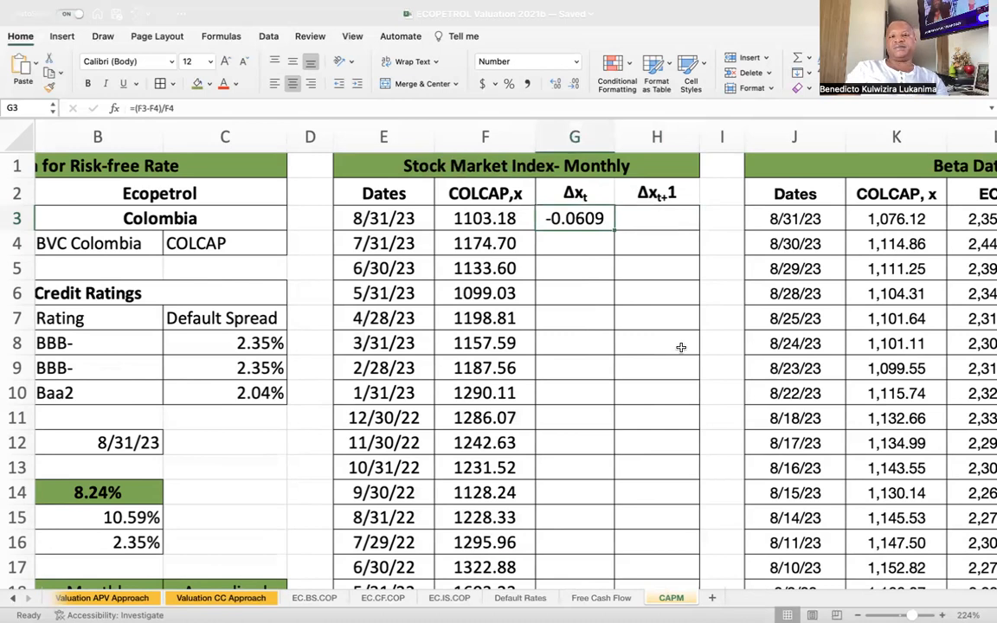
{"action": "left_click", "coordinate": [662, 221]}
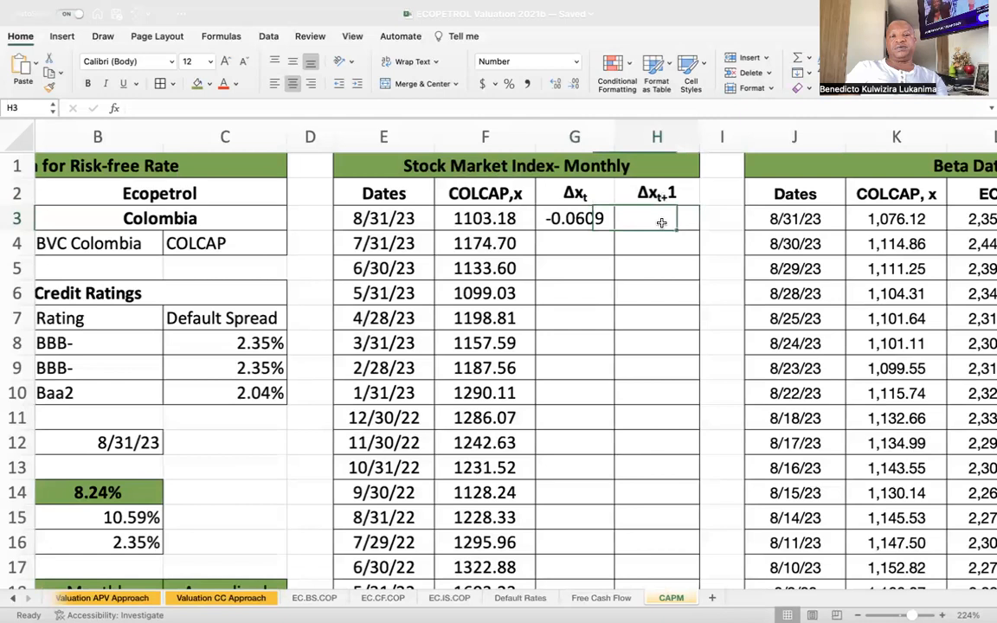
{"action": "type", "text": "="}
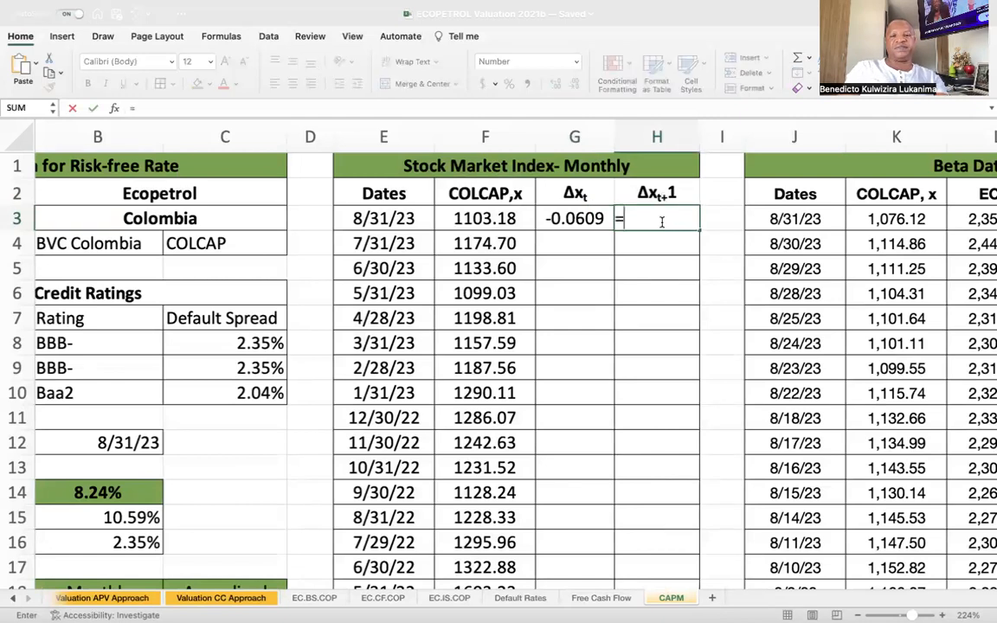
{"action": "left_click", "coordinate": [570, 220]}
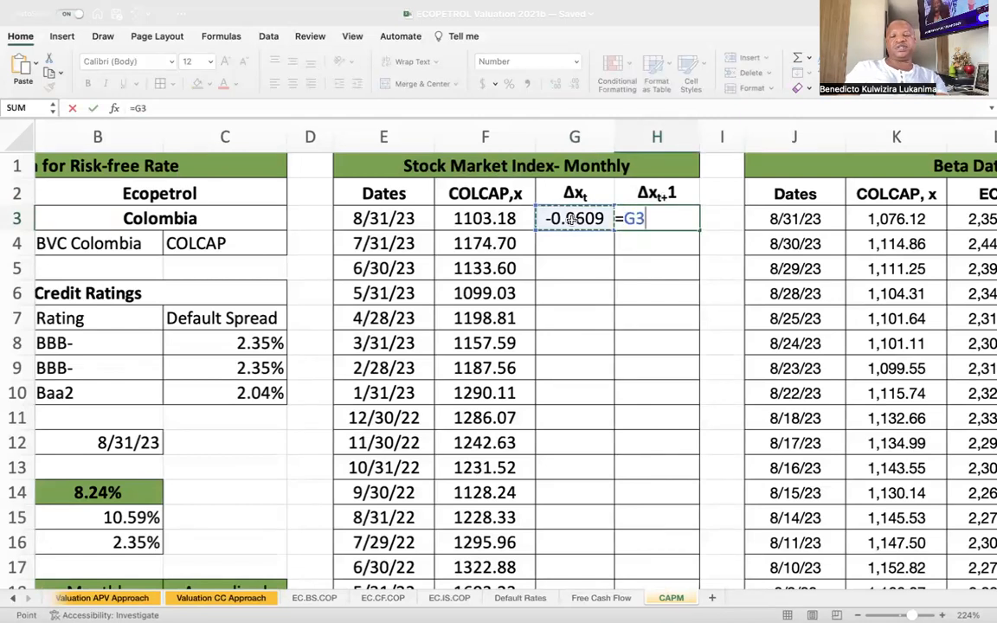
{"action": "type", "text": "+1"}
{"action": "key", "text": "Return"}
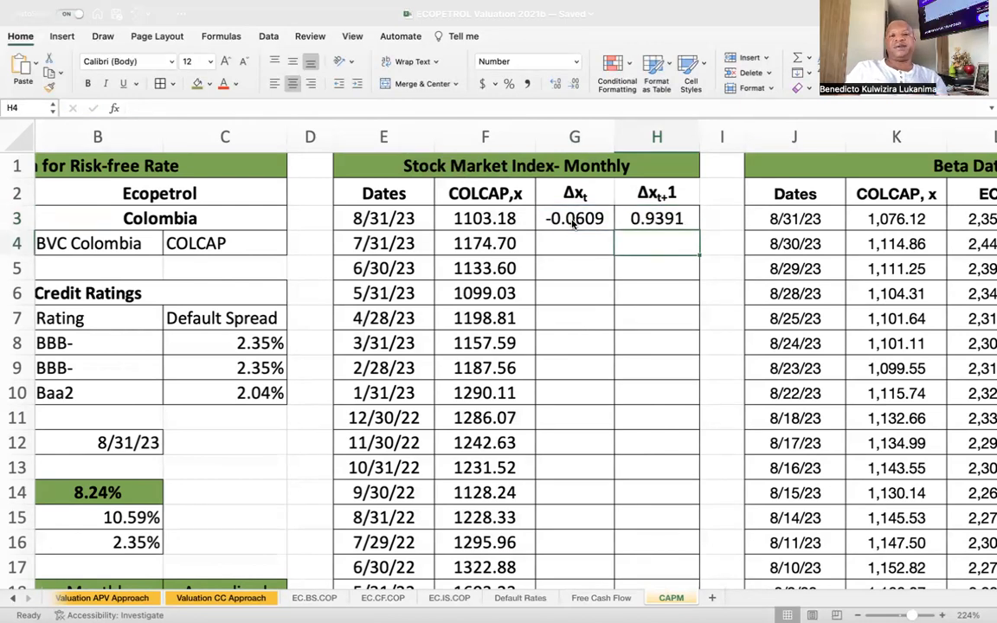
Fill the formulas in G3:H3 down to the last date row of the monthly index table.
{"action": "left_click", "coordinate": [661, 216]}
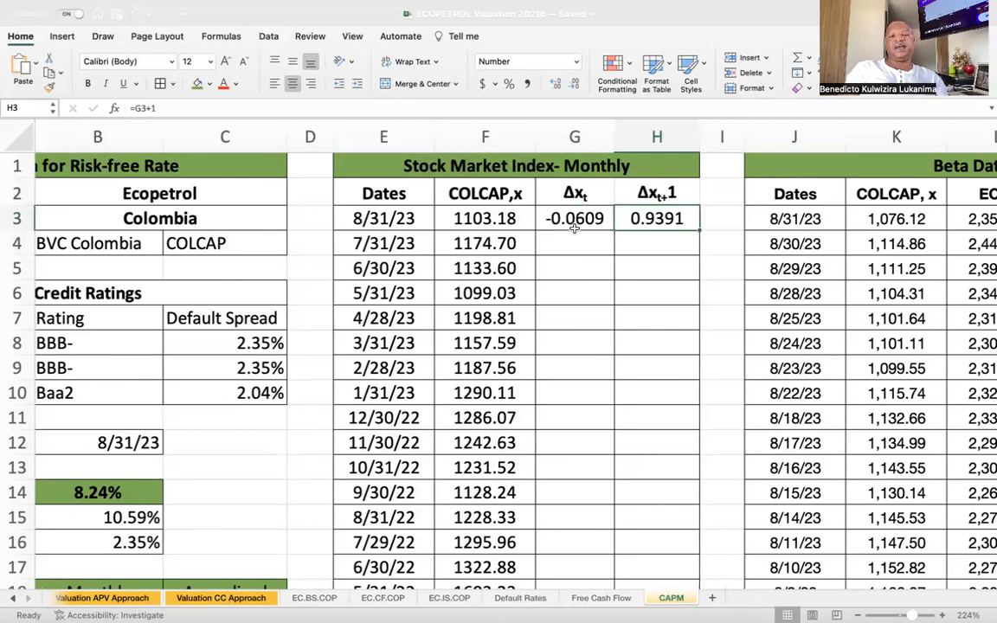
{"action": "left_click_drag", "start_coordinate": [574, 218], "coordinate": [626, 218]}
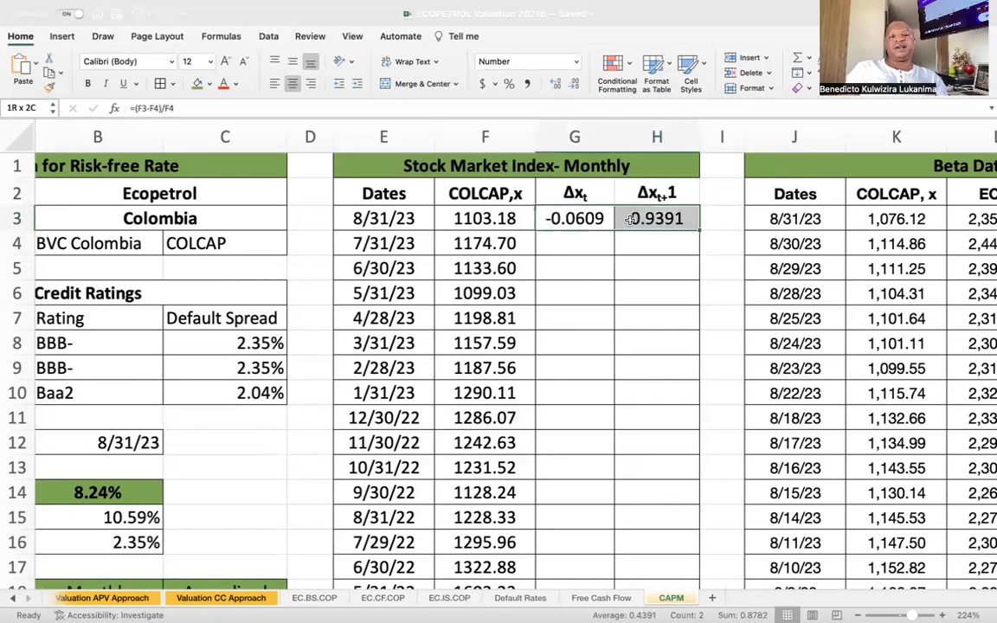
{"action": "double_click", "coordinate": [698, 231]}
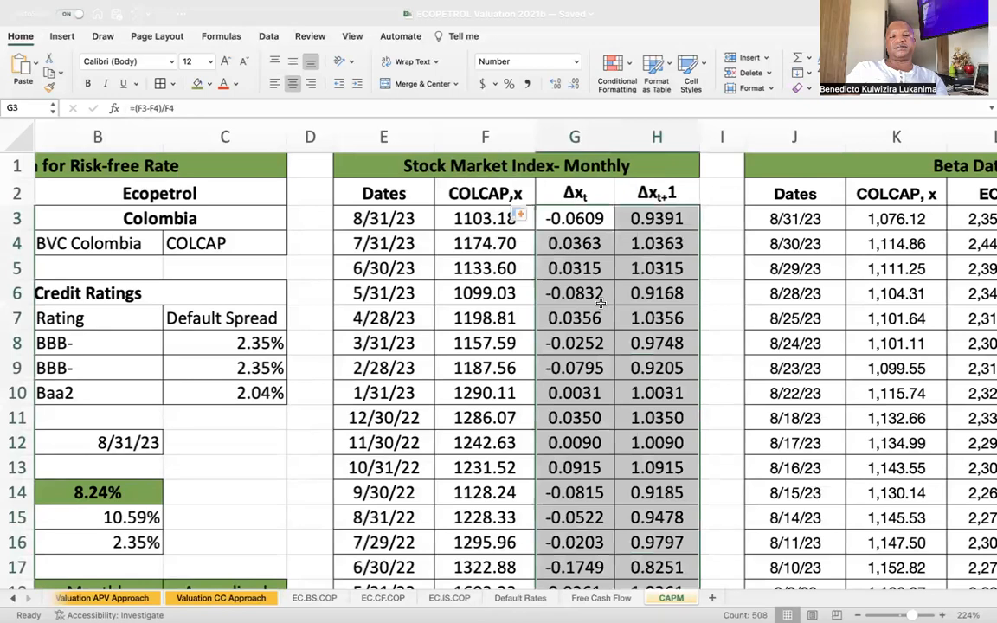
Clear the formulas in G256:H256, the last row of the monthly index table.
{"action": "left_click", "coordinate": [577, 344]}
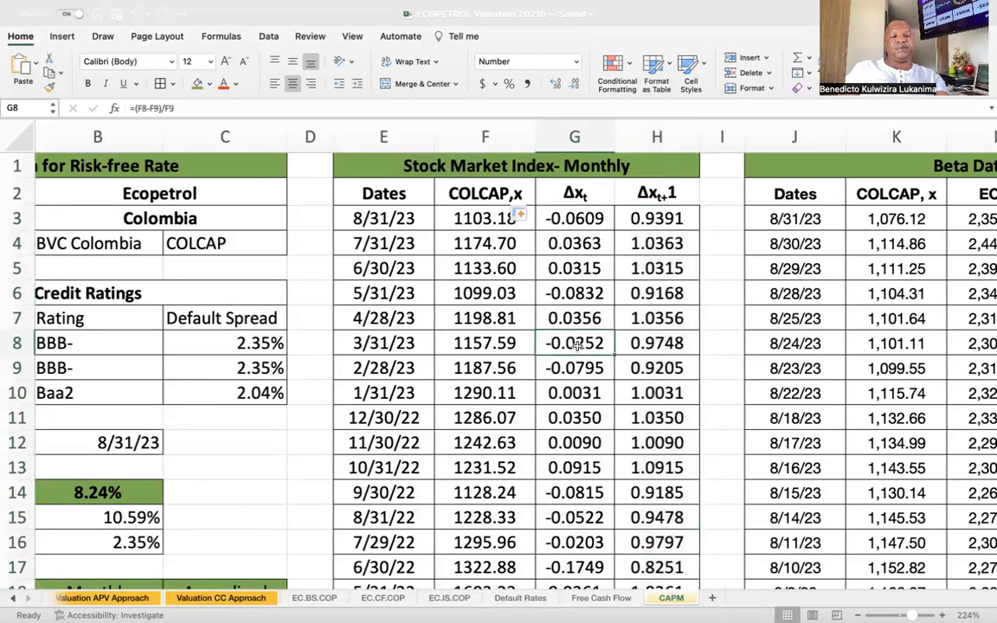
{"action": "key", "text": "ctrl+shift+Down"}
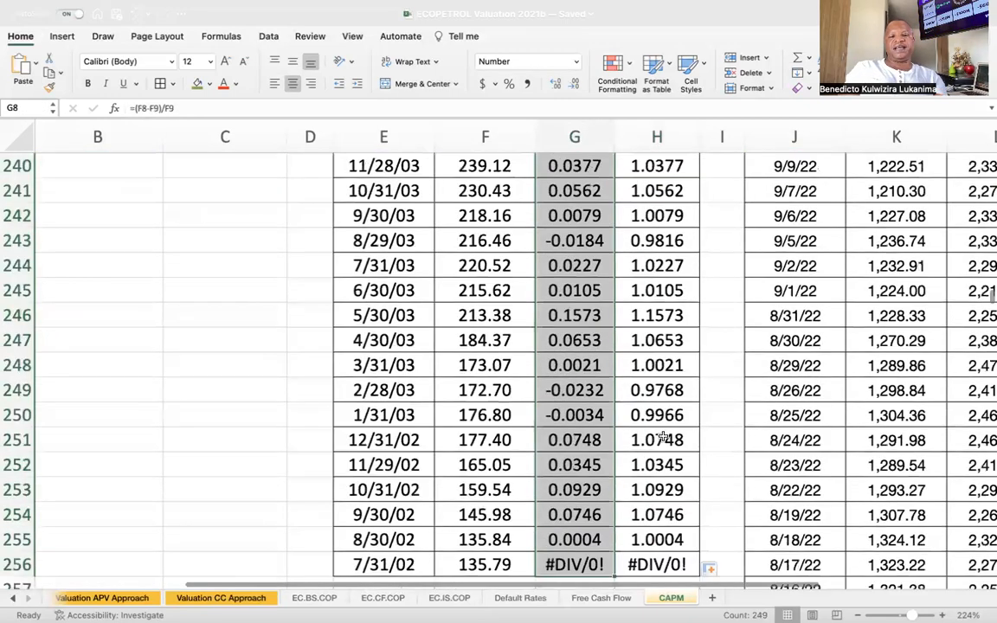
{"action": "scroll", "coordinate": [668, 492], "scroll_direction": "down", "scroll_amount": 2}
{"action": "left_click_drag", "start_coordinate": [628, 503], "coordinate": [601, 502]}
{"action": "key", "text": "Delete"}
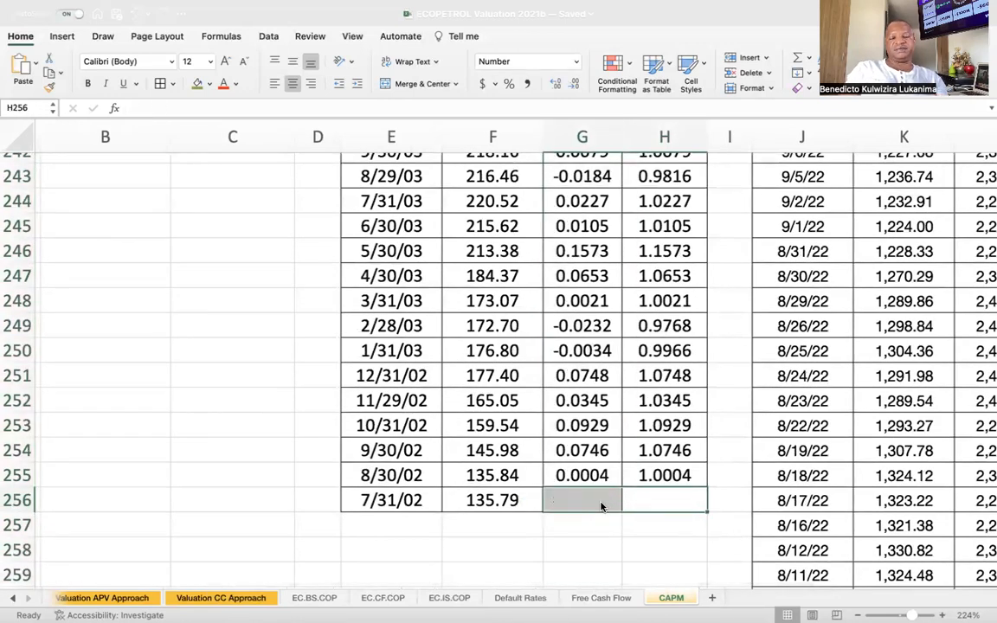
Examine the Δxt and Δxt+1 values in the monthly index table and the empty Market return block.
{"action": "left_click", "coordinate": [585, 475]}
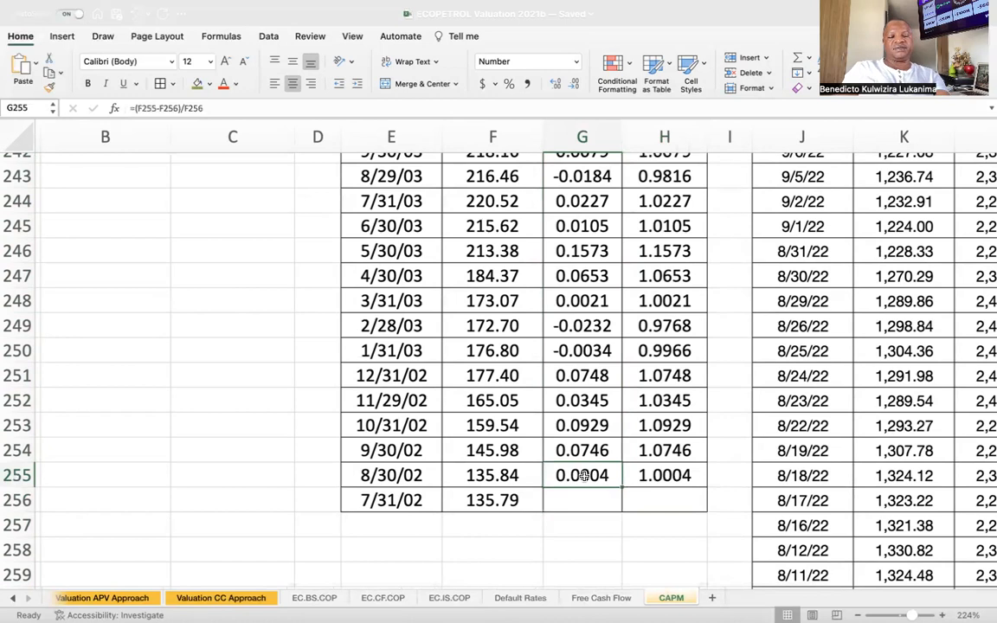
{"action": "key", "text": "ctrl+shift+Up"}
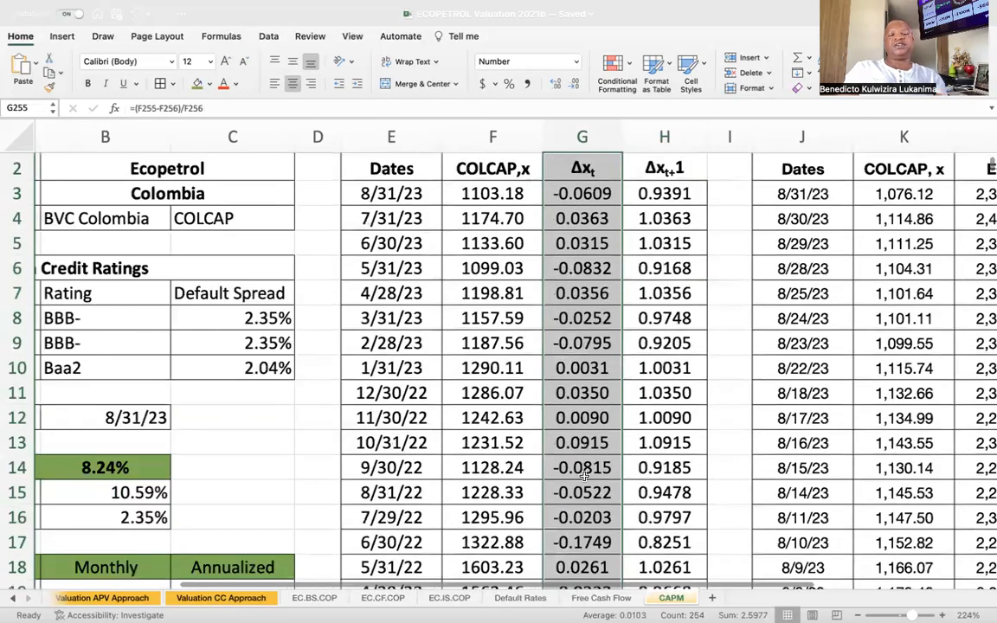
{"action": "left_click", "coordinate": [629, 309]}
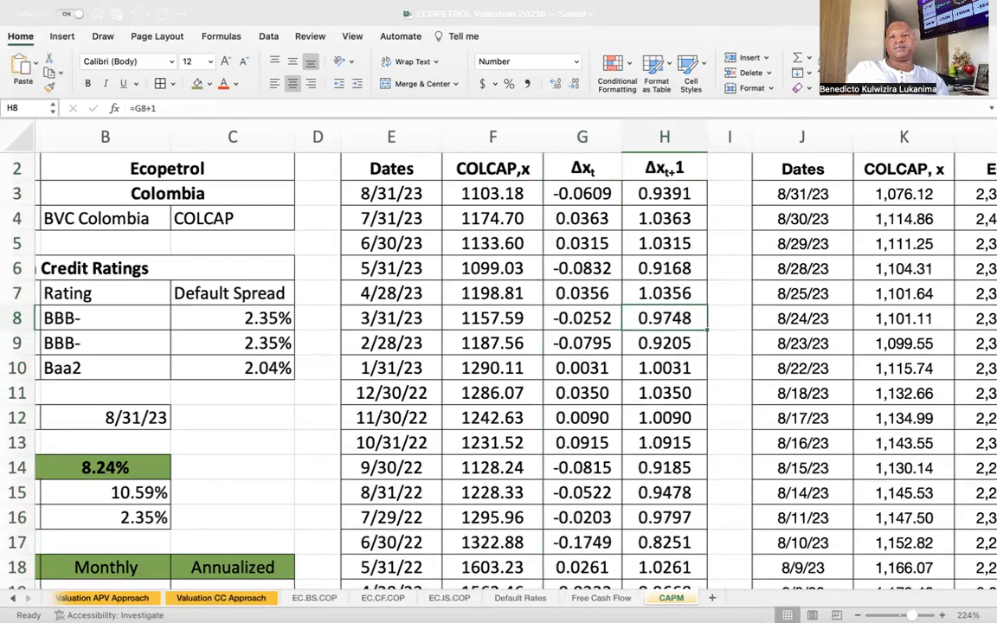
{"action": "left_click", "coordinate": [667, 218]}
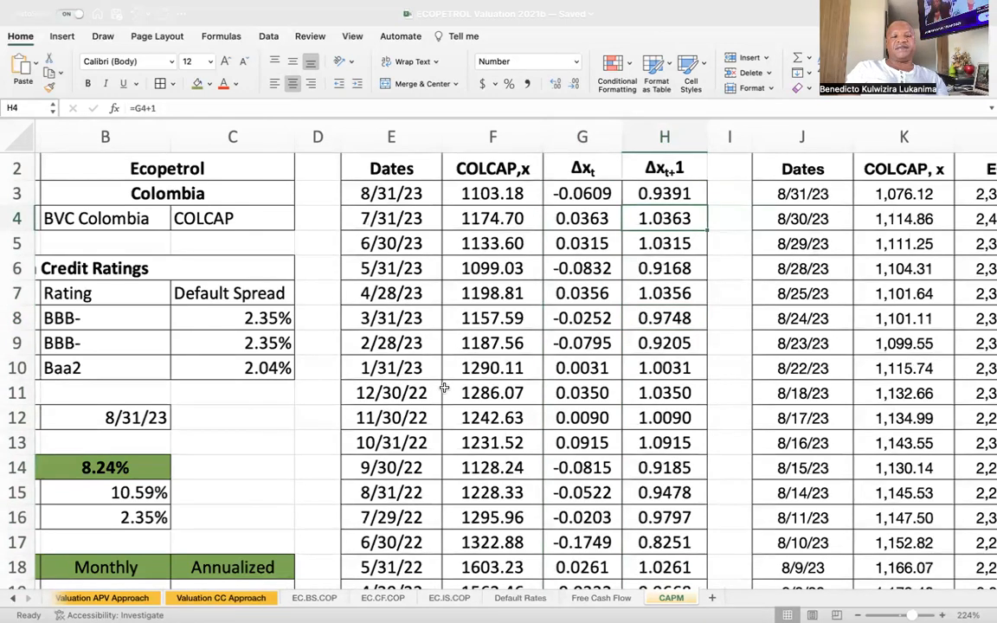
{"action": "scroll", "coordinate": [444, 388], "scroll_direction": "down", "scroll_amount": 5}
{"action": "scroll", "coordinate": [444, 388], "scroll_direction": "left", "scroll_amount": 2}
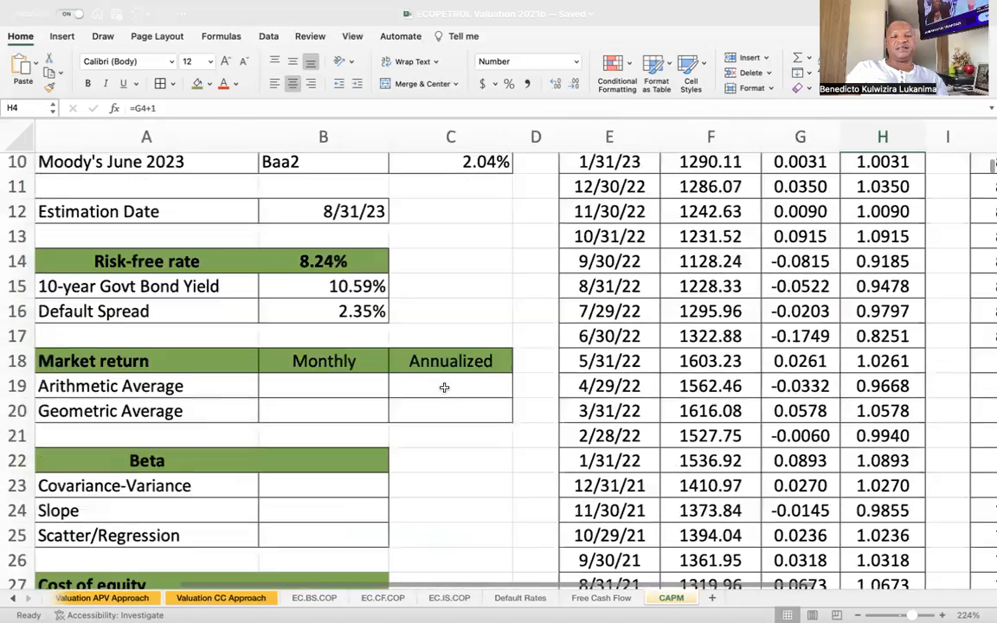
{"action": "scroll", "coordinate": [444, 388], "scroll_direction": "down", "scroll_amount": 2}
{"action": "left_click", "coordinate": [148, 288]}
{"action": "left_click", "coordinate": [325, 315]}
{"action": "left_click", "coordinate": [335, 287]}
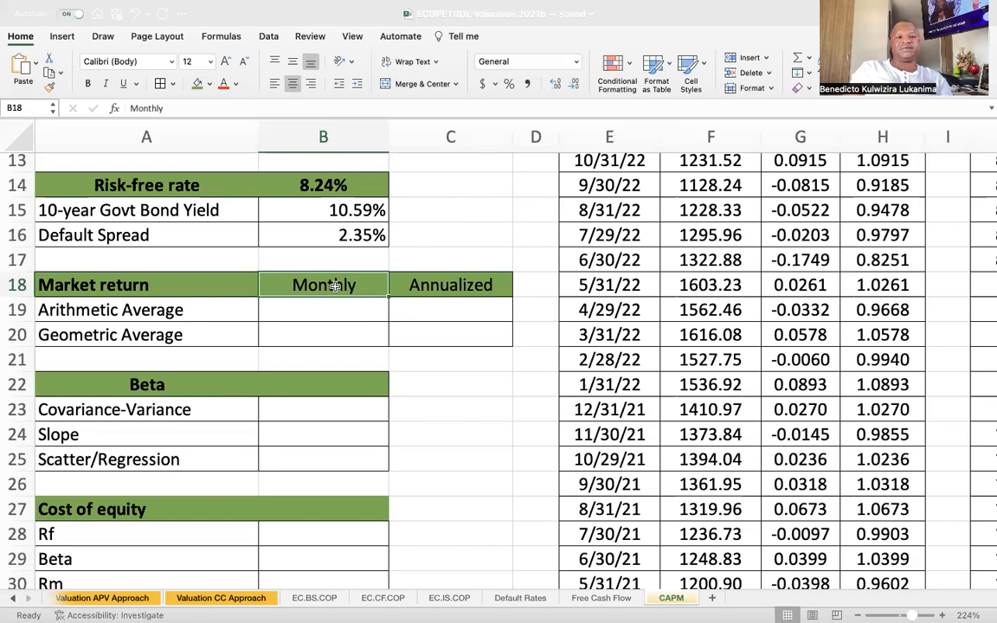
Calculate the monthly arithmetic average market return in cell B19 with =AVERAGE(G3:G255).
{"action": "left_click", "coordinate": [337, 303]}
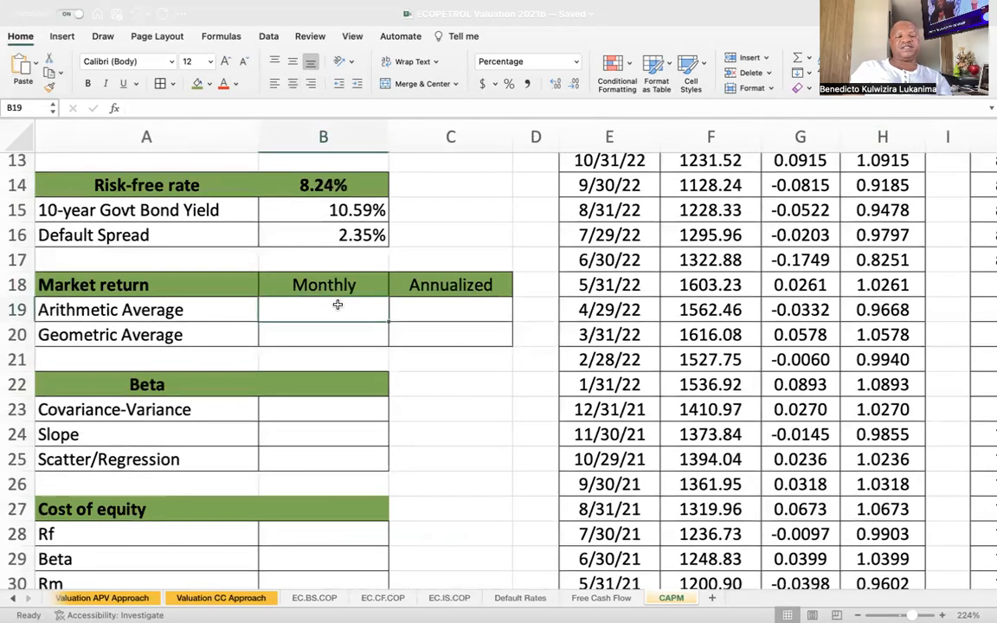
{"action": "type", "text": "=av"}
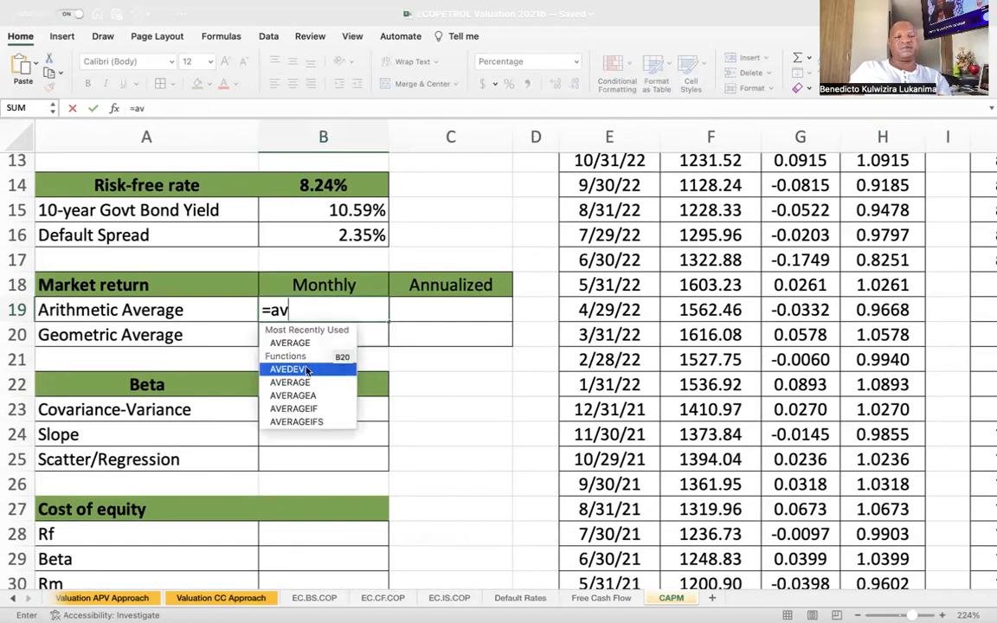
{"action": "double_click", "coordinate": [340, 381]}
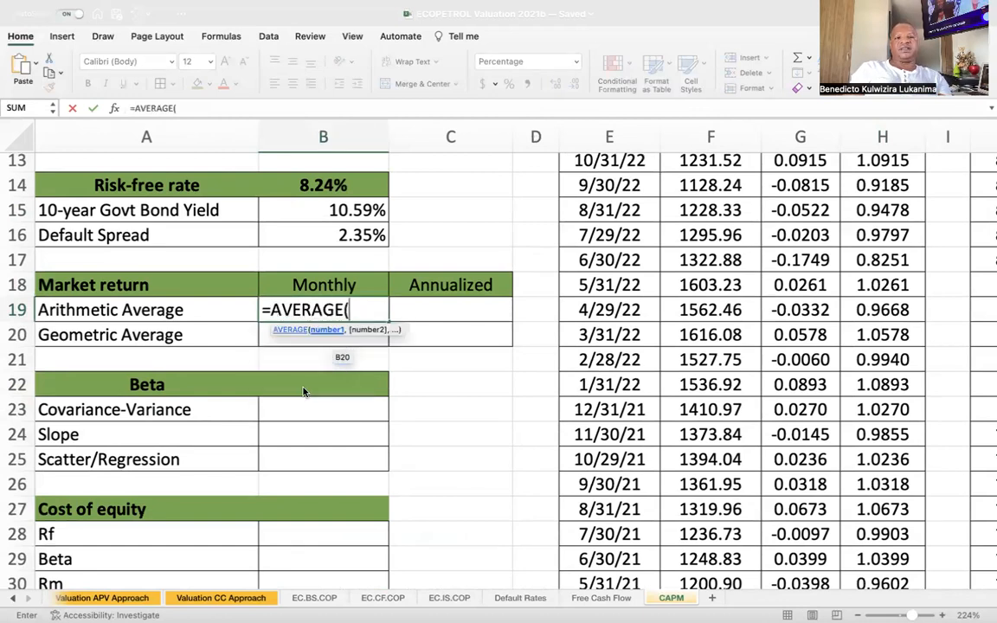
{"action": "scroll", "coordinate": [885, 359], "scroll_direction": "up", "scroll_amount": 1}
{"action": "scroll", "coordinate": [885, 359], "scroll_direction": "up", "scroll_amount": 5}
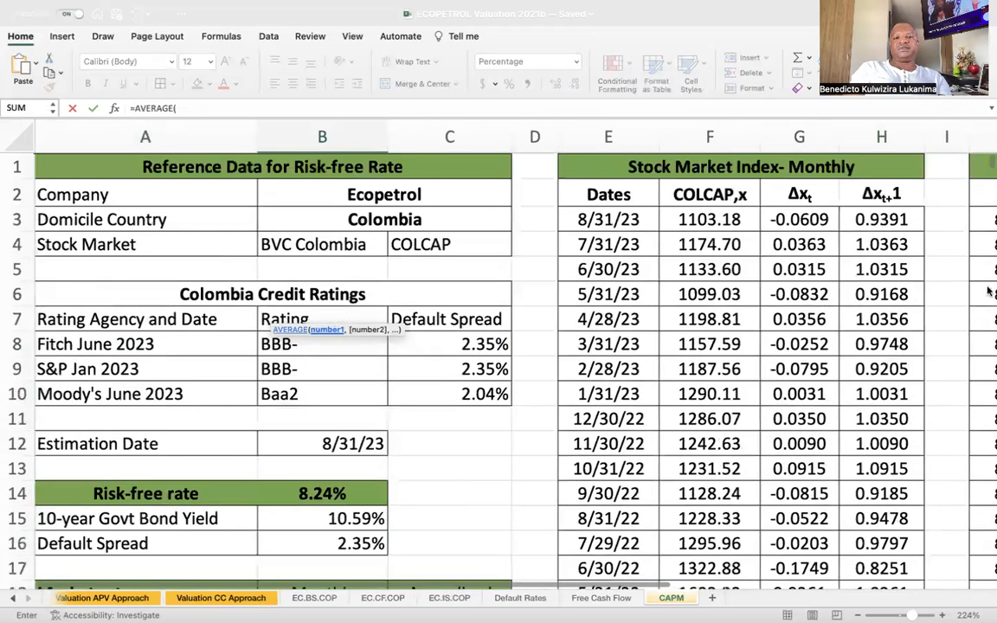
{"action": "left_click", "coordinate": [801, 211]}
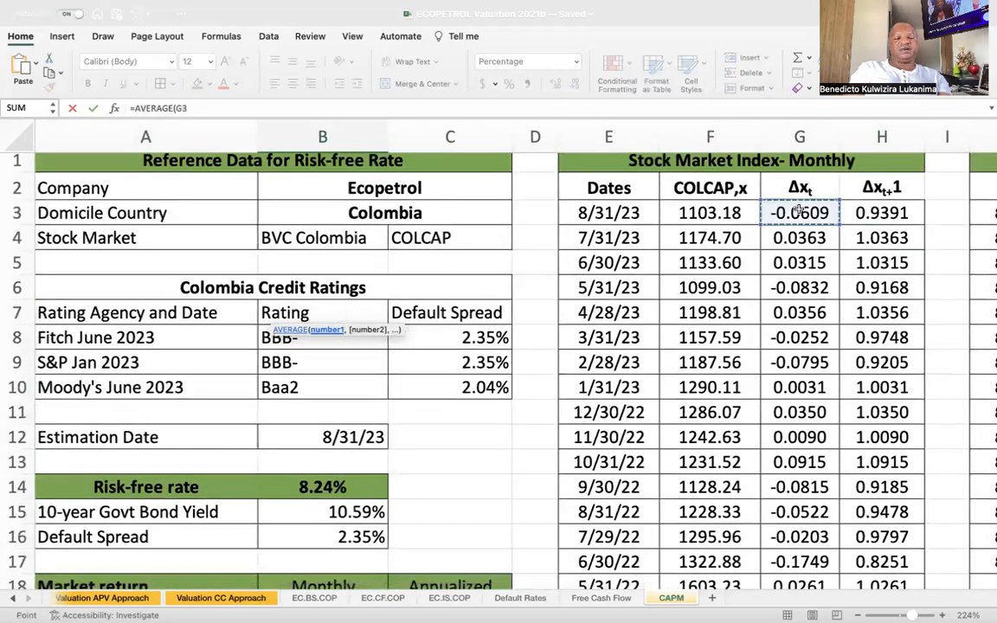
{"action": "key", "text": "ctrl+shift+Down"}
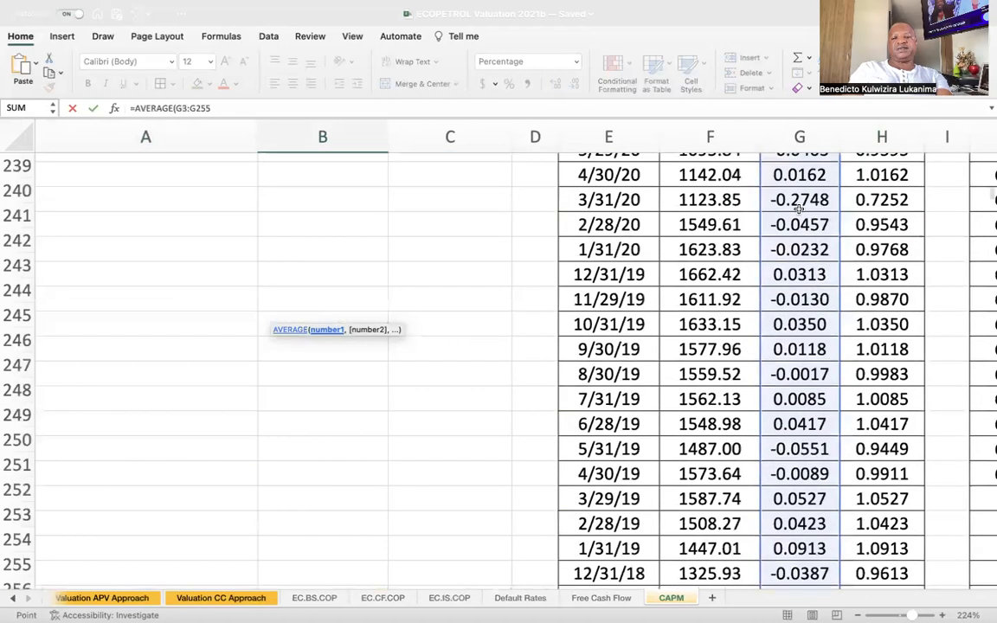
{"action": "type", "text": ")"}
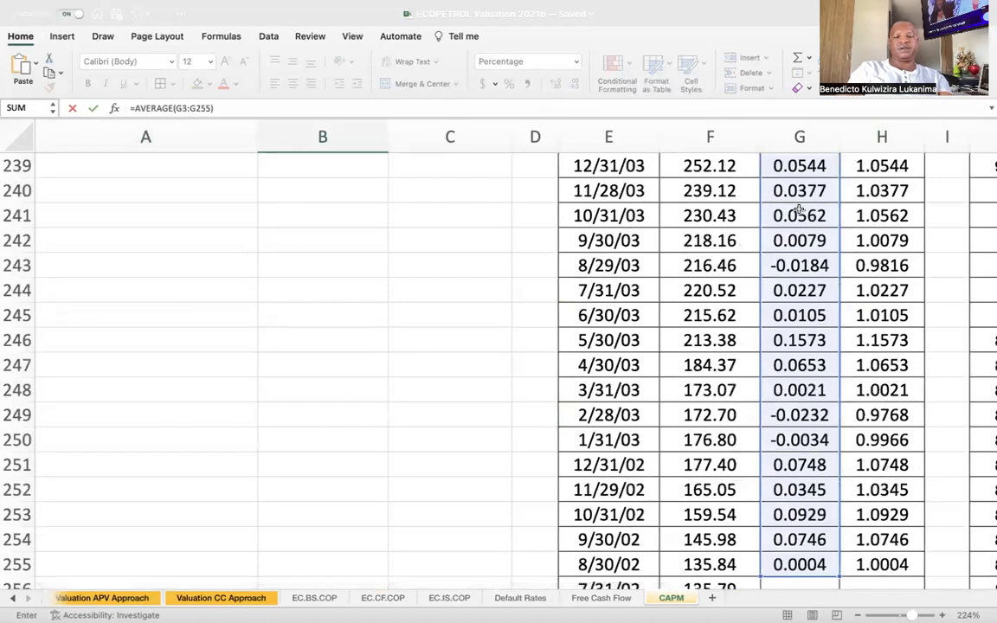
{"action": "key", "text": "Return"}
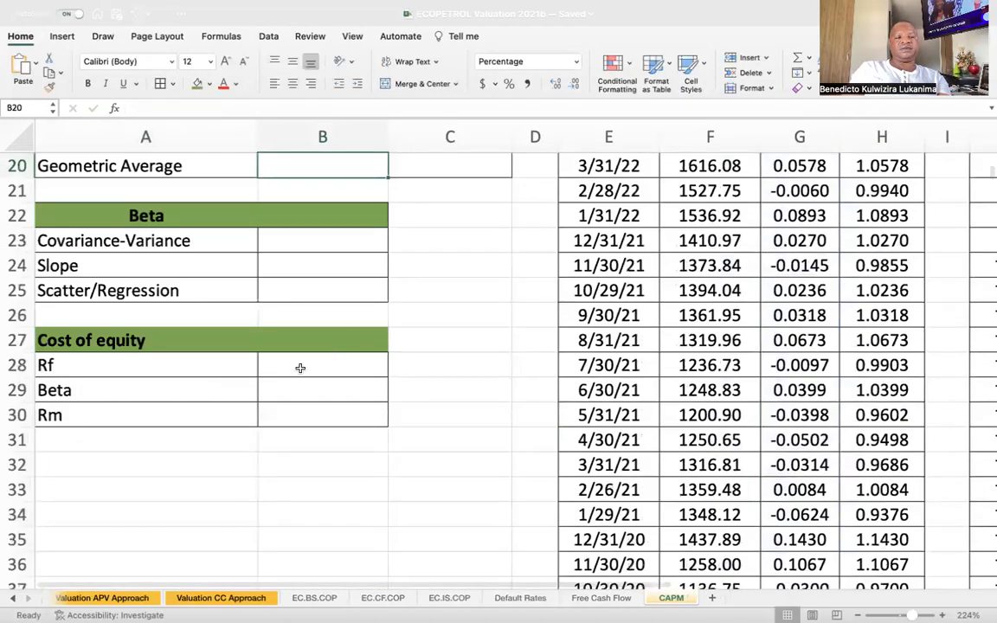
{"action": "scroll", "coordinate": [300, 369], "scroll_direction": "up", "scroll_amount": 5}
{"action": "scroll", "coordinate": [318, 334], "scroll_direction": "up", "scroll_amount": 2}
{"action": "left_click", "coordinate": [345, 336]}
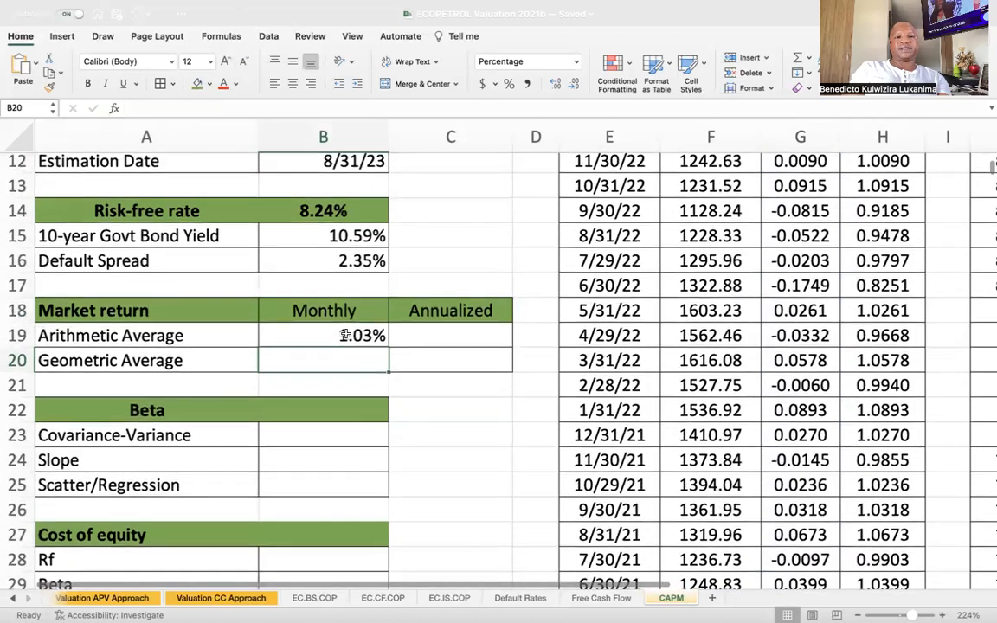
Calculate the monthly geometric average market return in cell B20 with =GEOMEAN(H3:H255)-1.
{"action": "left_click", "coordinate": [456, 336]}
{"action": "left_click", "coordinate": [358, 358]}
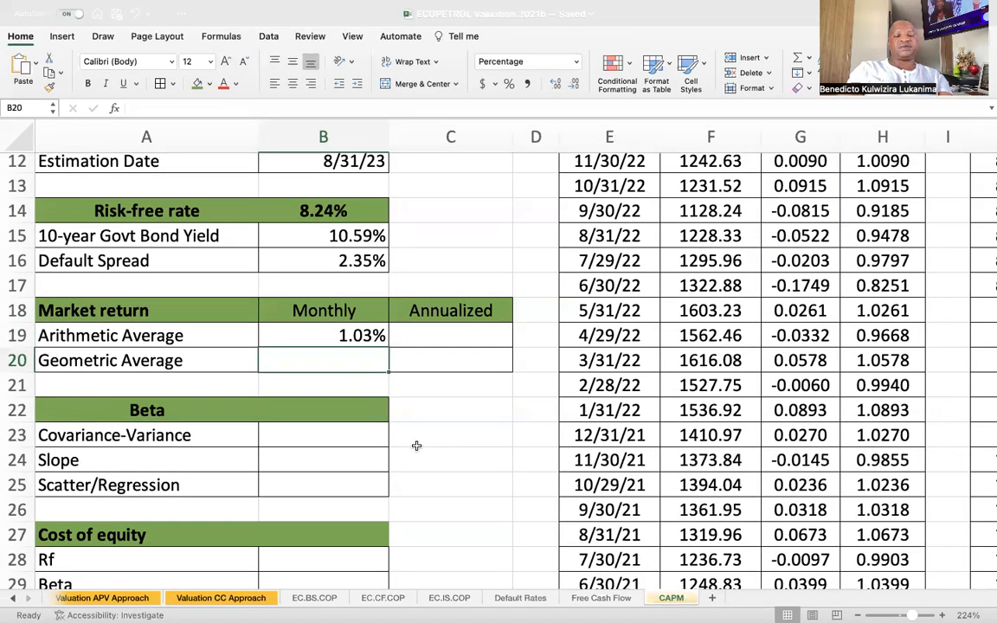
{"action": "type", "text": "="}
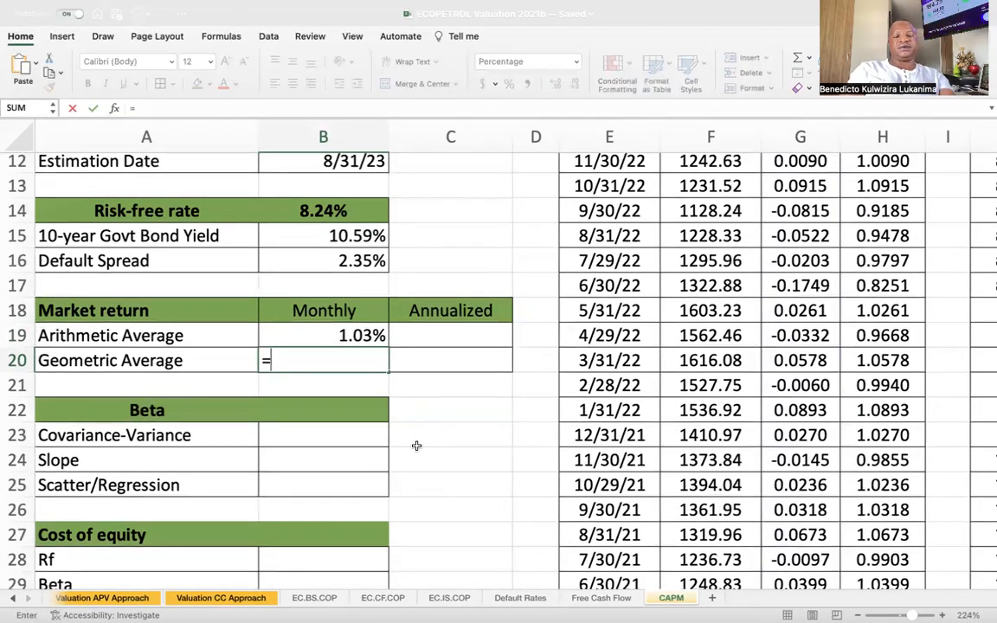
{"action": "type", "text": "geo"}
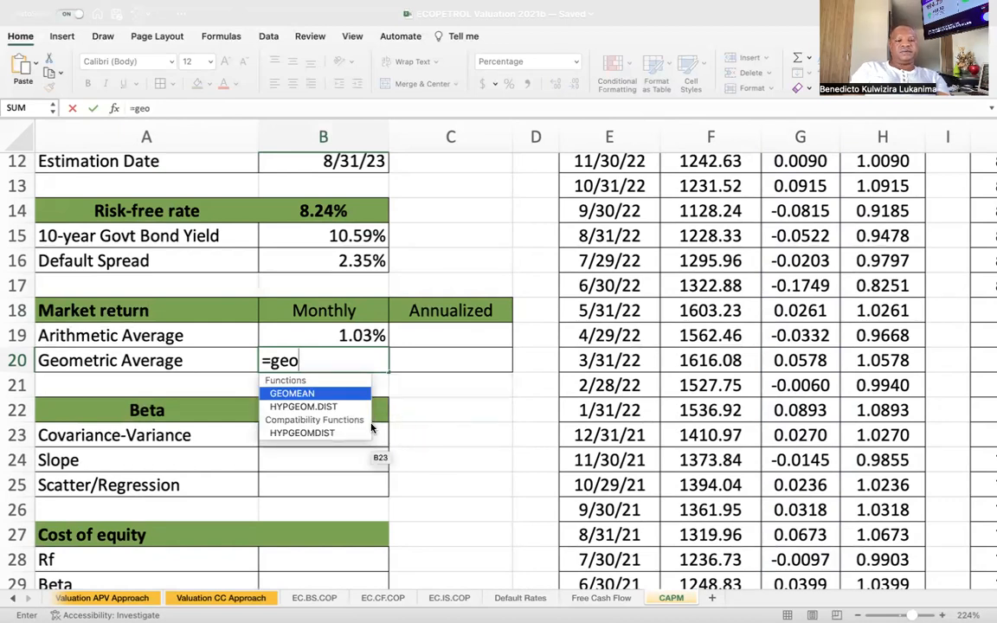
{"action": "double_click", "coordinate": [322, 397]}
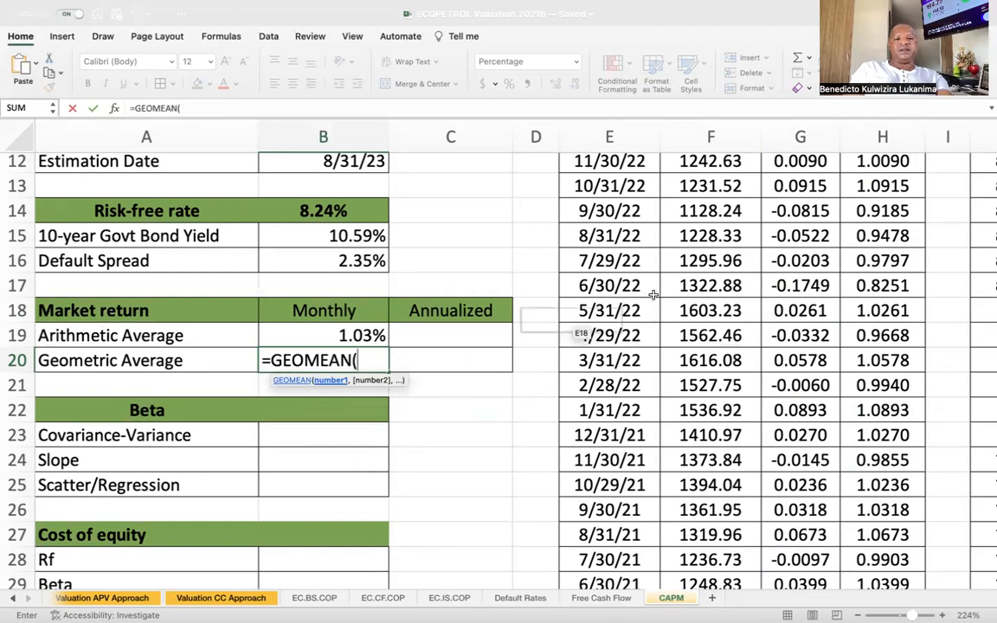
{"action": "scroll", "coordinate": [766, 351], "scroll_direction": "up", "scroll_amount": 10}
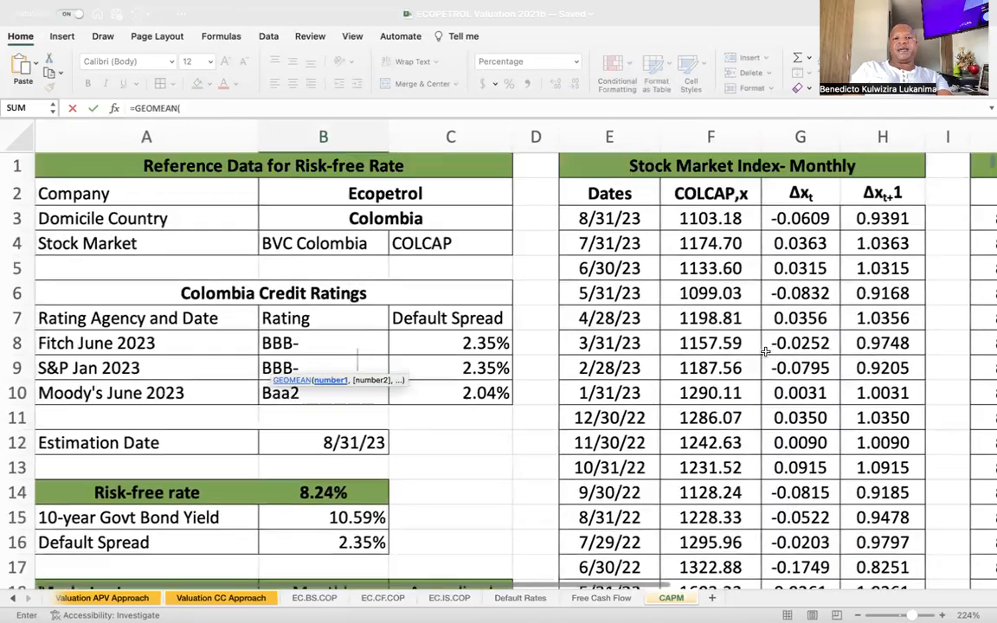
{"action": "scroll", "coordinate": [766, 351], "scroll_direction": "right", "scroll_amount": 3}
{"action": "scroll", "coordinate": [766, 351], "scroll_direction": "right", "scroll_amount": 3}
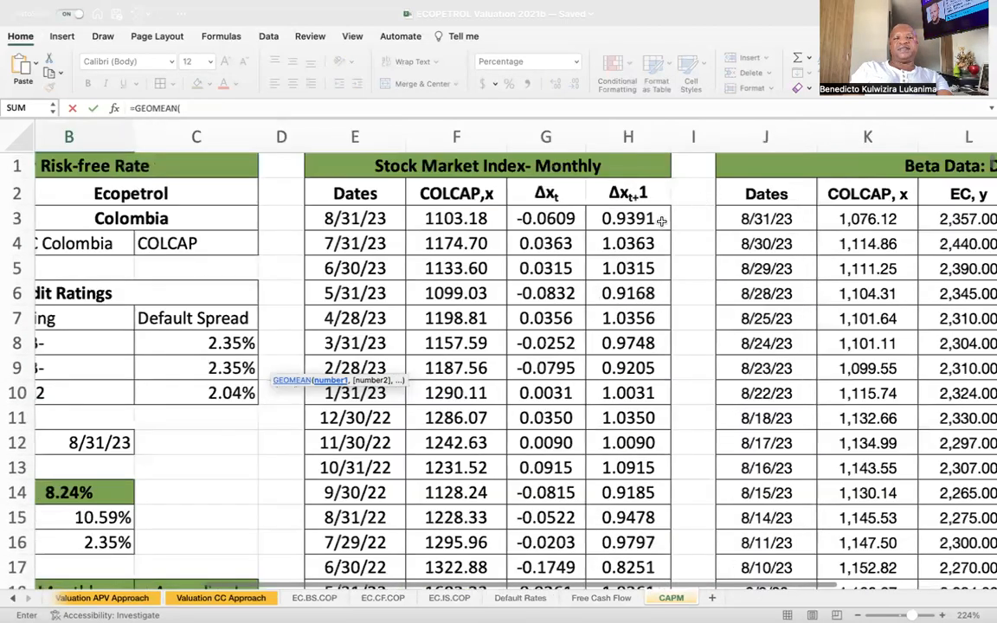
{"action": "left_click", "coordinate": [633, 220]}
{"action": "left_click", "coordinate": [634, 220]}
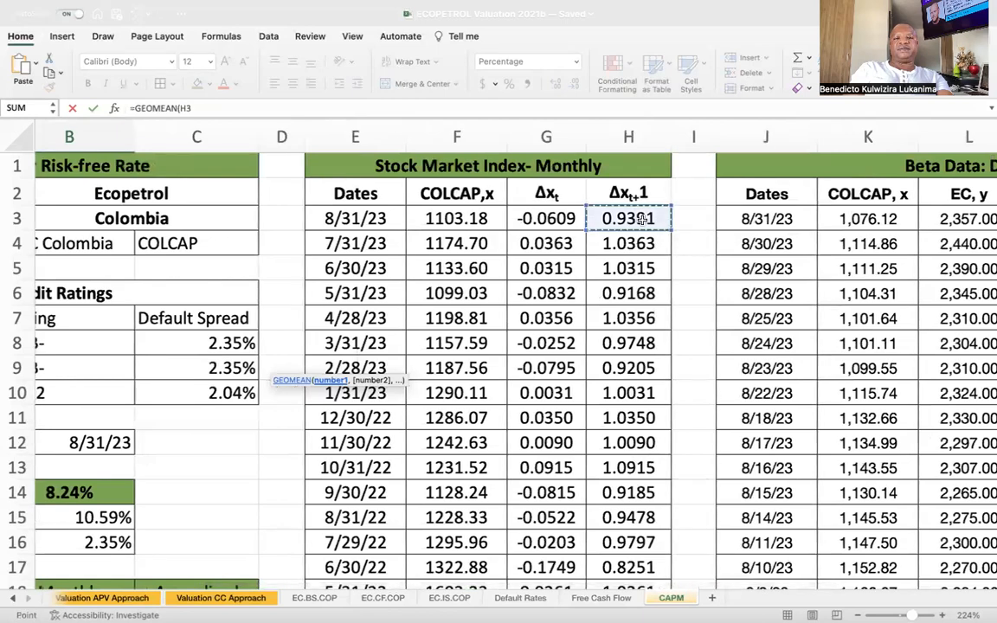
{"action": "key", "text": "super+shift+Down"}
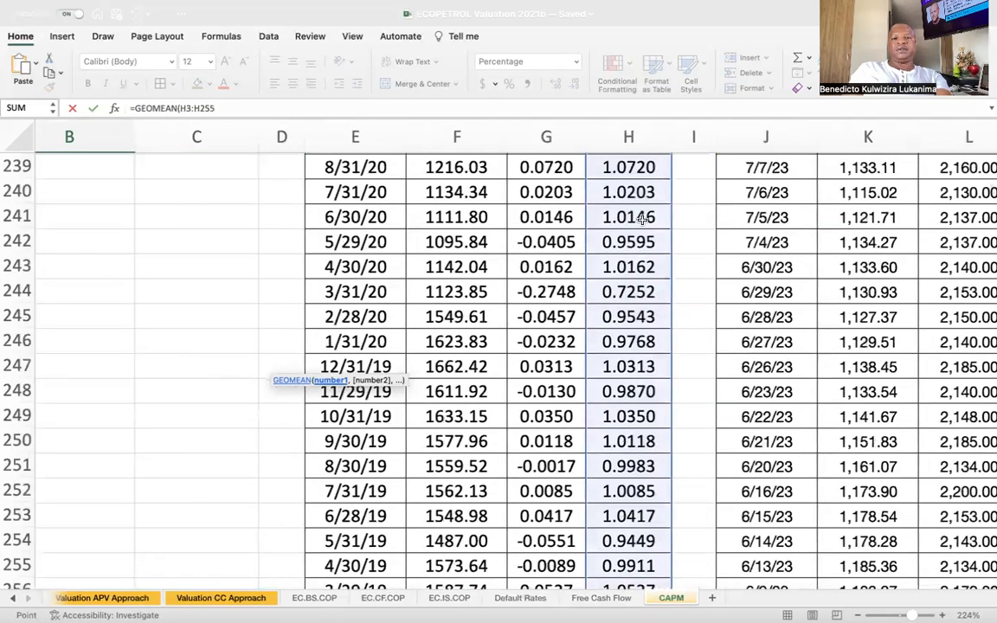
{"action": "type", "text": ")"}
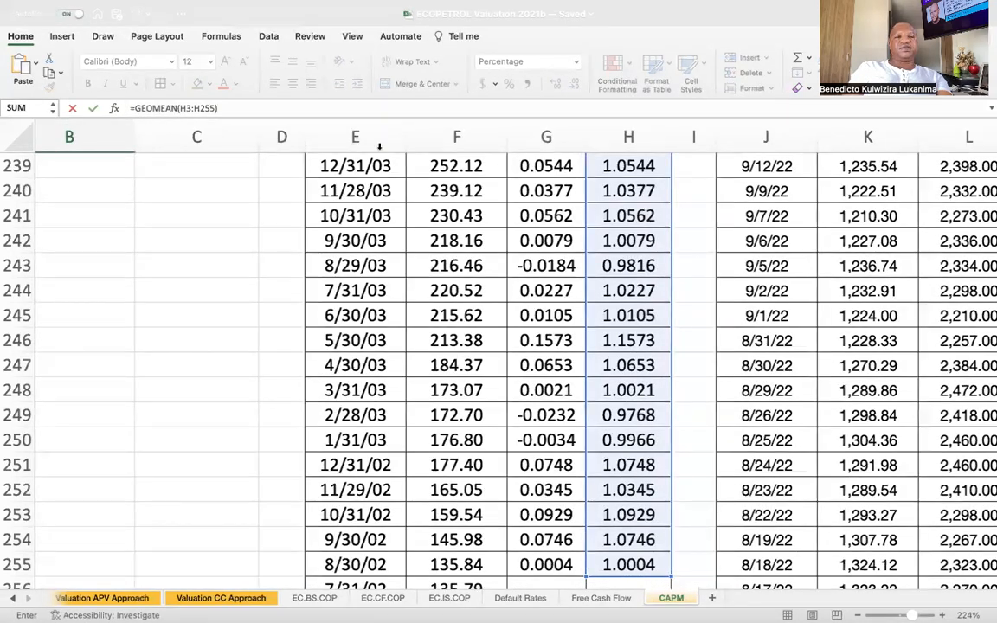
{"action": "left_click", "coordinate": [258, 109]}
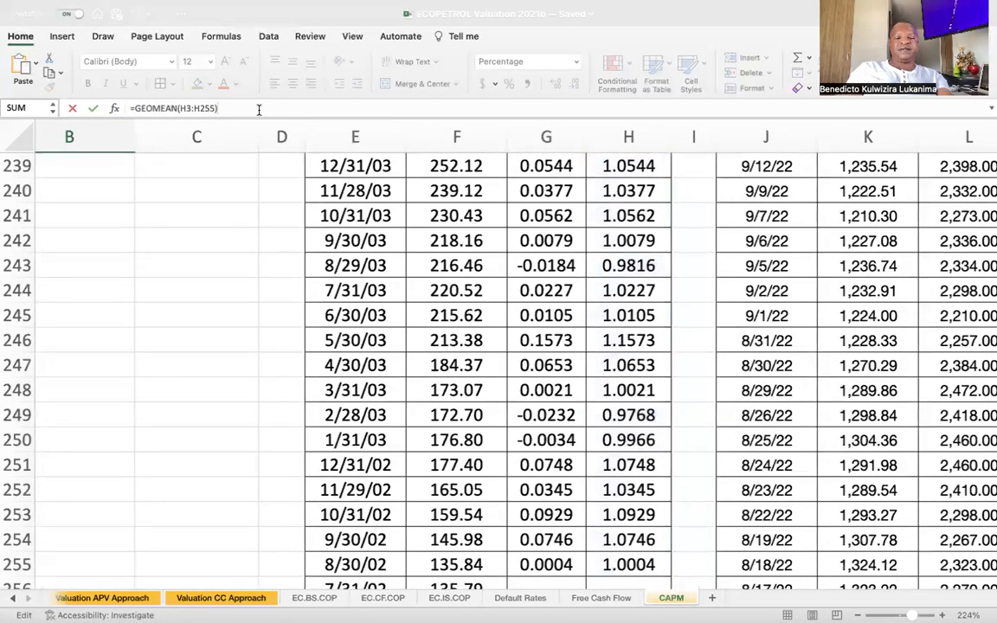
{"action": "type", "text": "-1"}
{"action": "key", "text": "Return"}
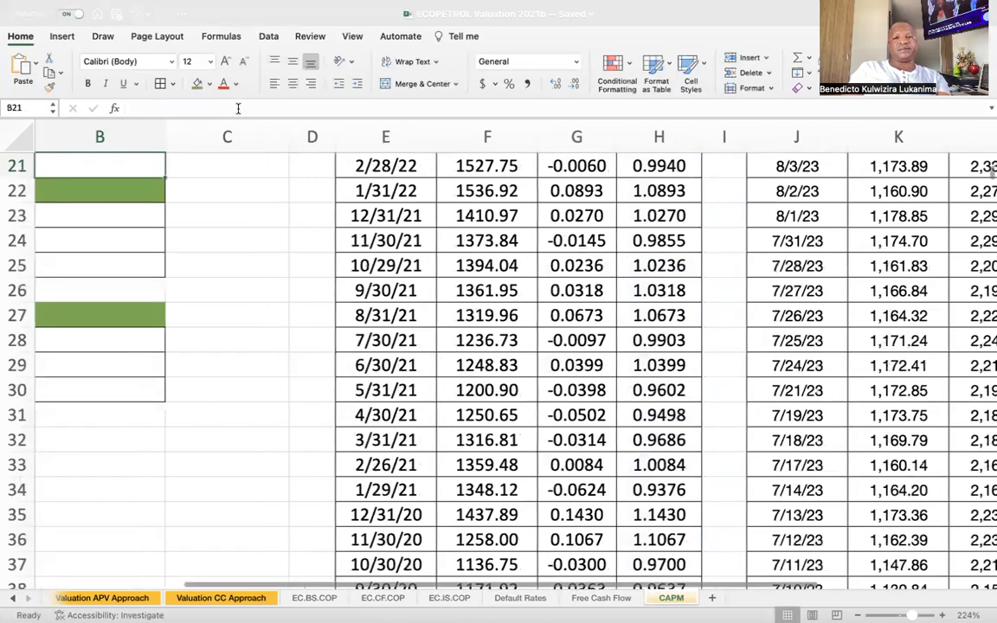
Calculate the annualized arithmetic average market return in cell C19 with =(B19+1)^12-1.
{"action": "scroll", "coordinate": [257, 354], "scroll_direction": "left", "scroll_amount": 3}
{"action": "scroll", "coordinate": [257, 354], "scroll_direction": "up", "scroll_amount": 5}
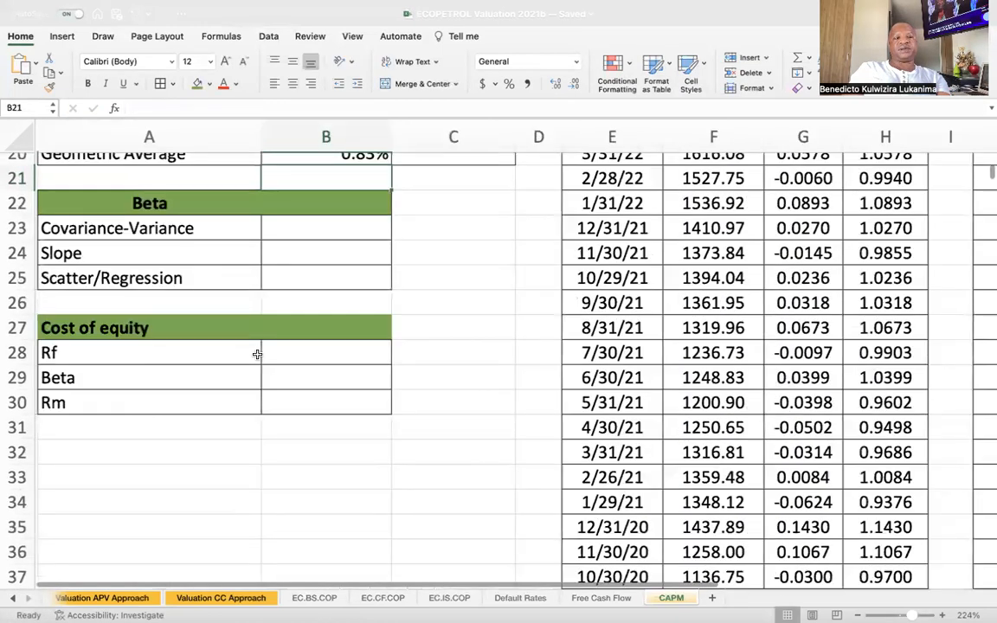
{"action": "scroll", "coordinate": [258, 354], "scroll_direction": "up", "scroll_amount": 1}
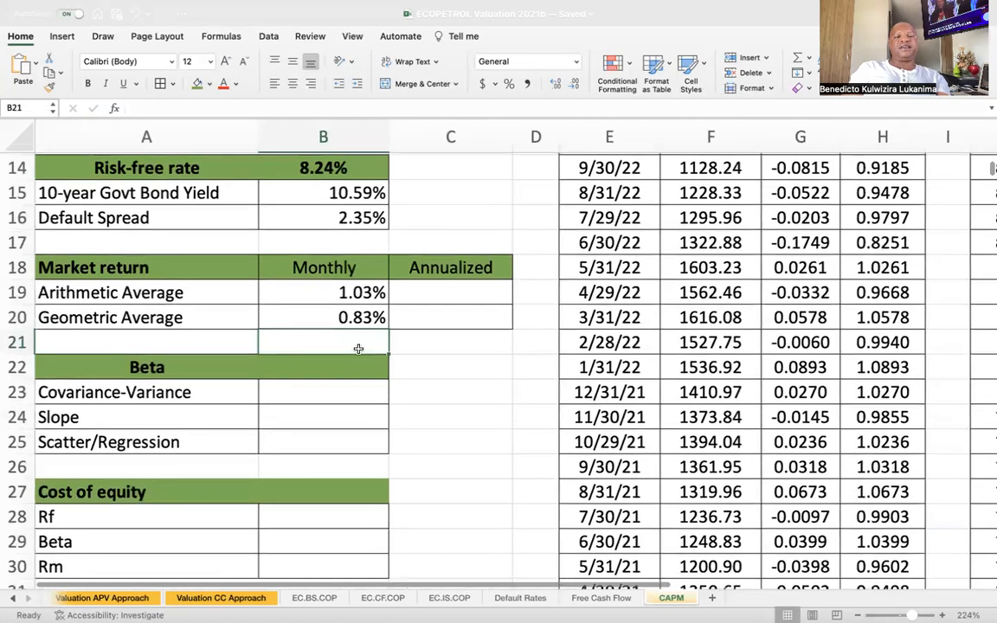
{"action": "left_click", "coordinate": [357, 293]}
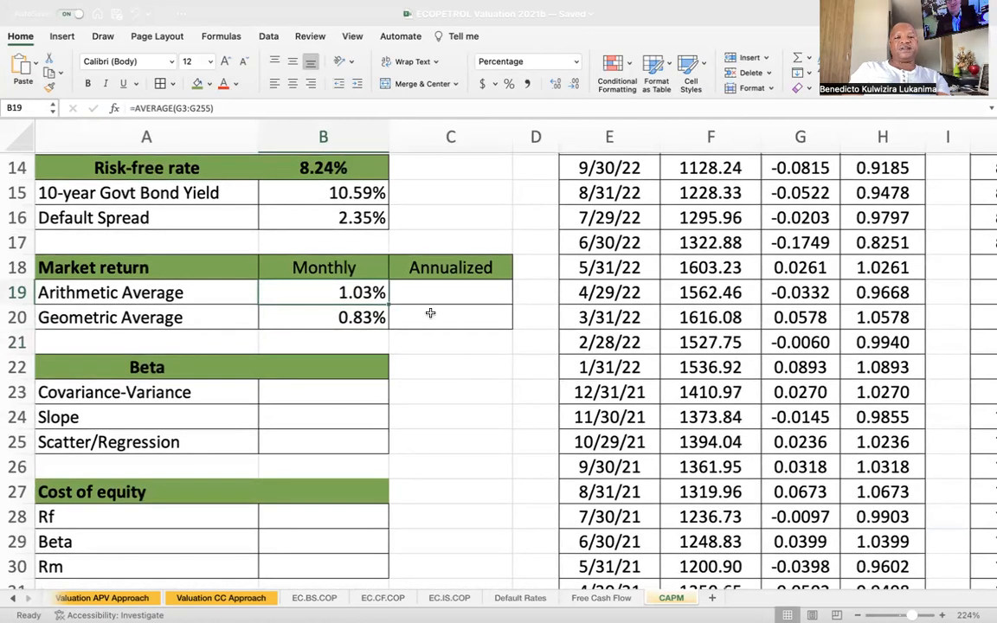
{"action": "left_click", "coordinate": [367, 322]}
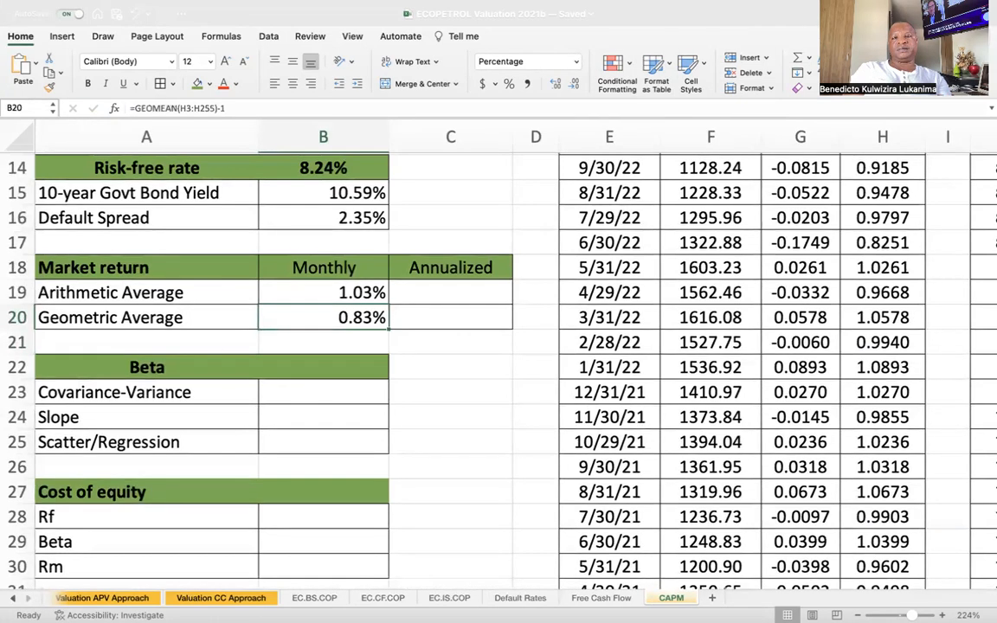
{"action": "key", "text": "Up"}
{"action": "key", "text": "Right"}
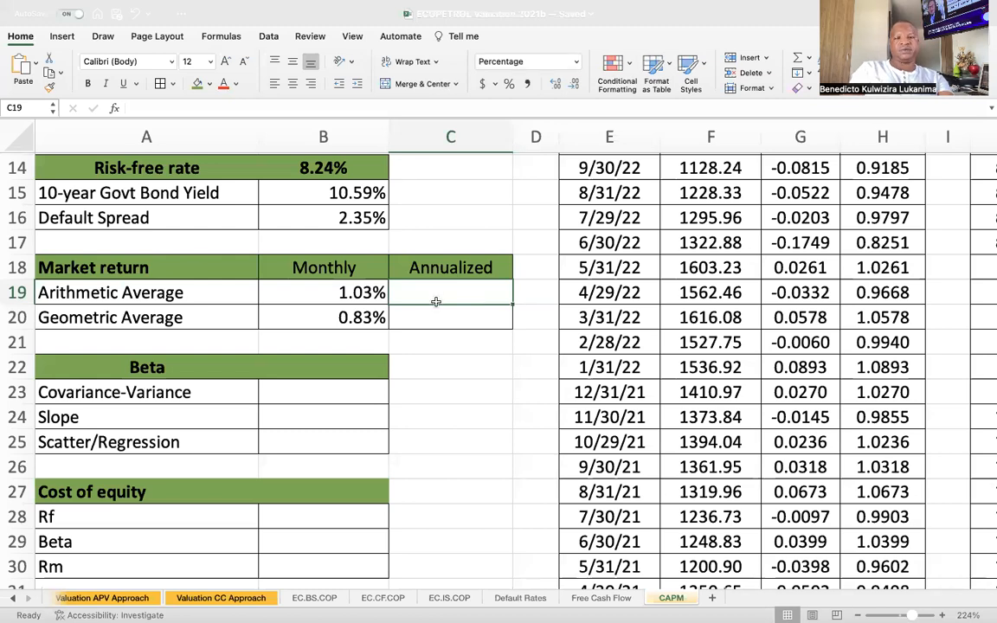
{"action": "type", "text": "=("}
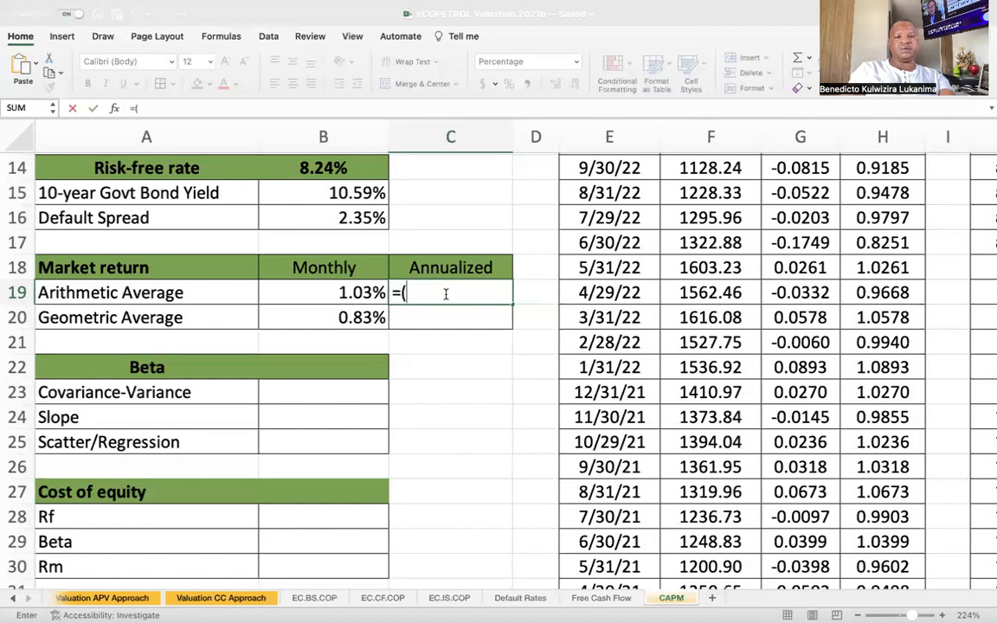
{"action": "left_click", "coordinate": [330, 289]}
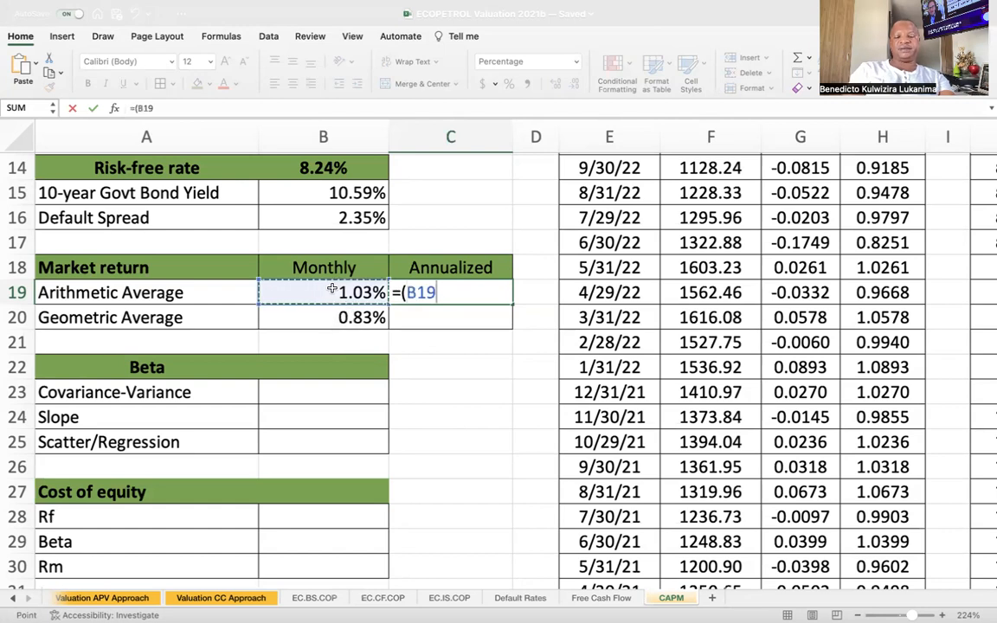
{"action": "type", "text": "+1"}
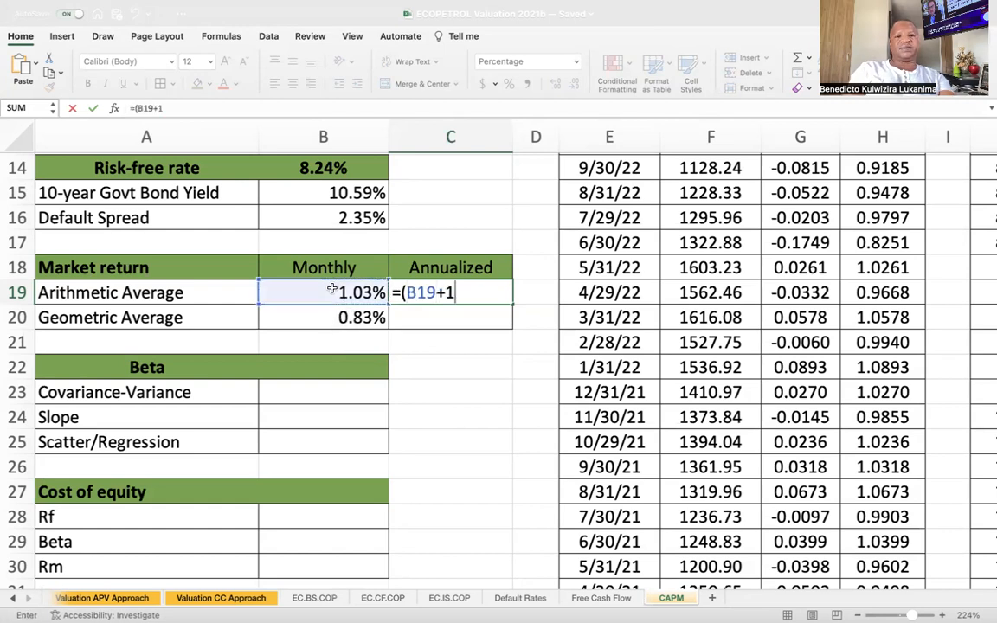
{"action": "type", "text": ")"}
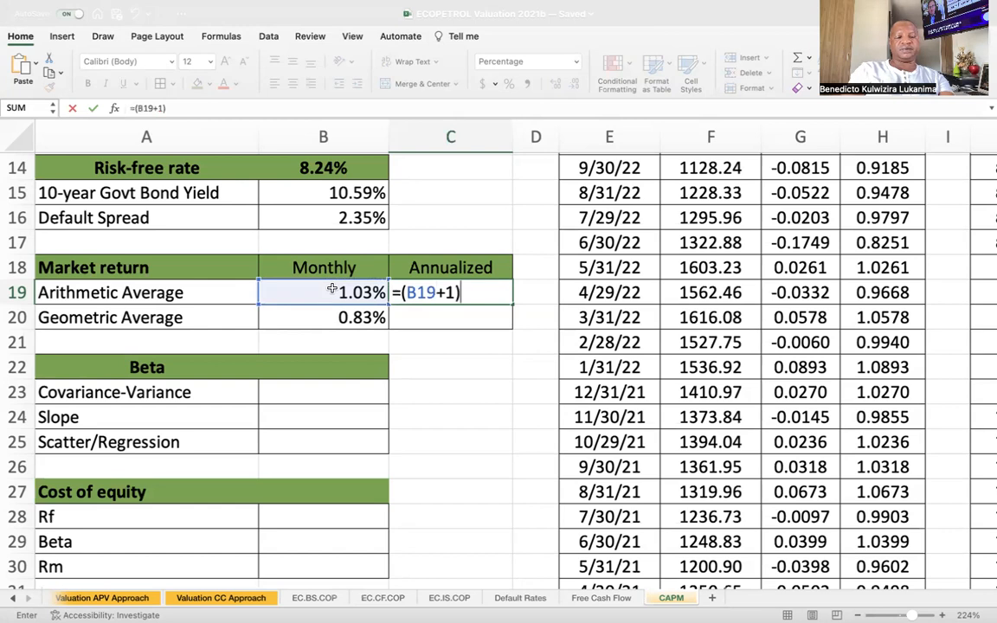
{"action": "type", "text": "^"}
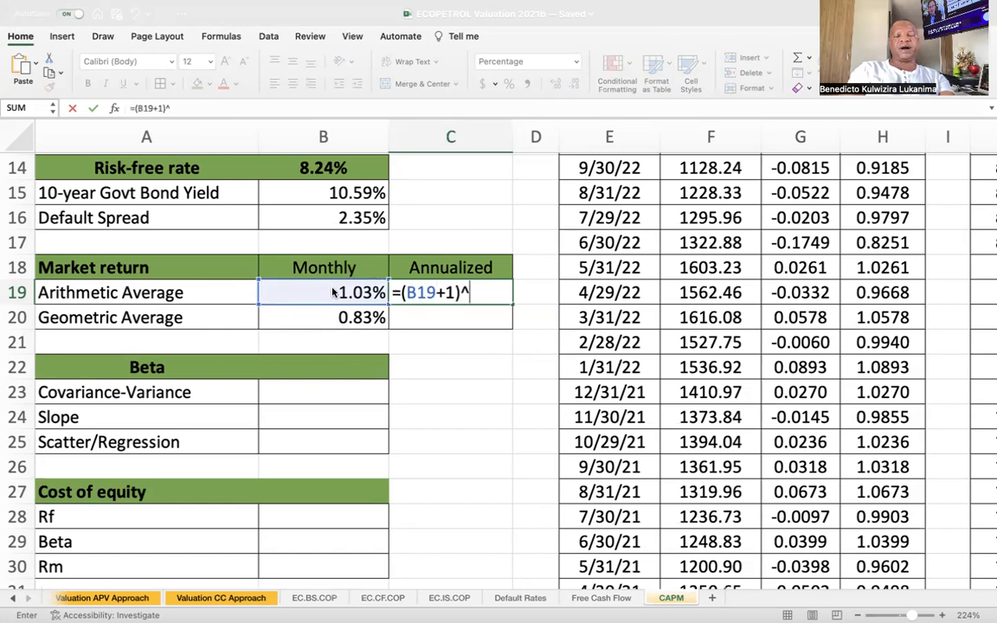
{"action": "type", "text": "12"}
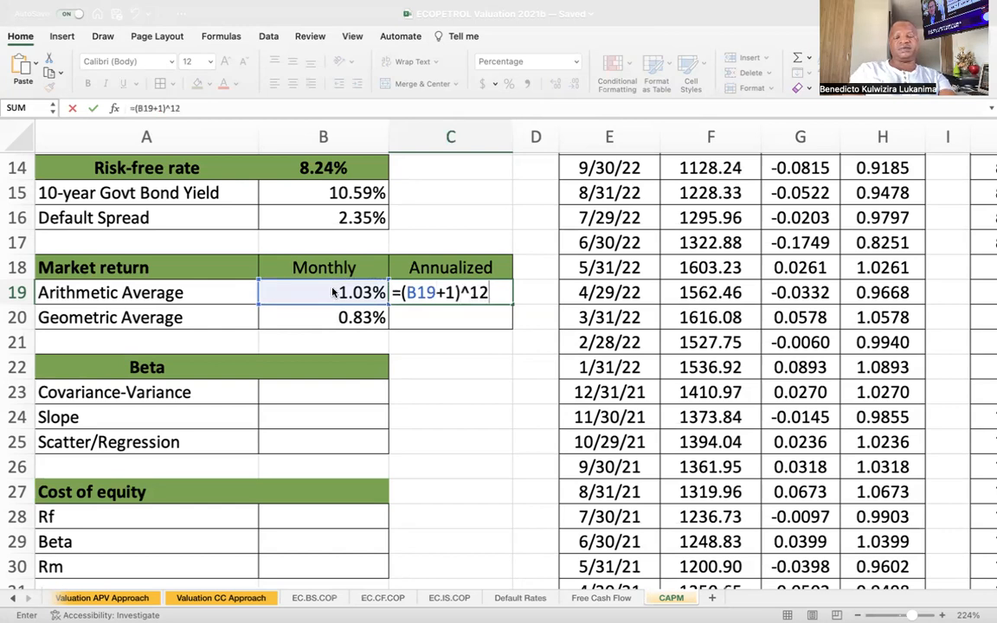
{"action": "type", "text": "-1"}
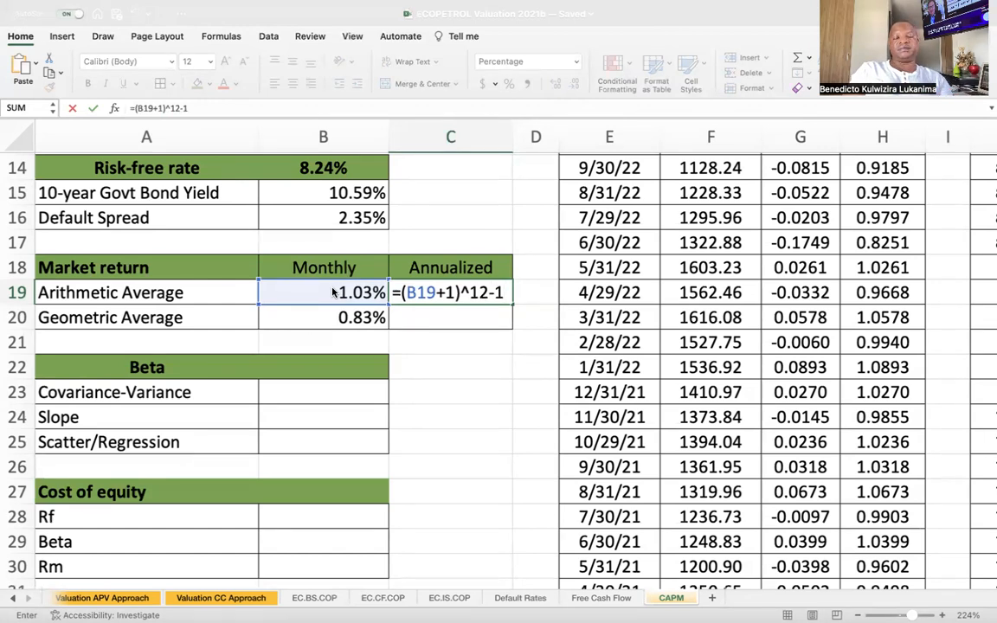
{"action": "key", "text": "Return"}
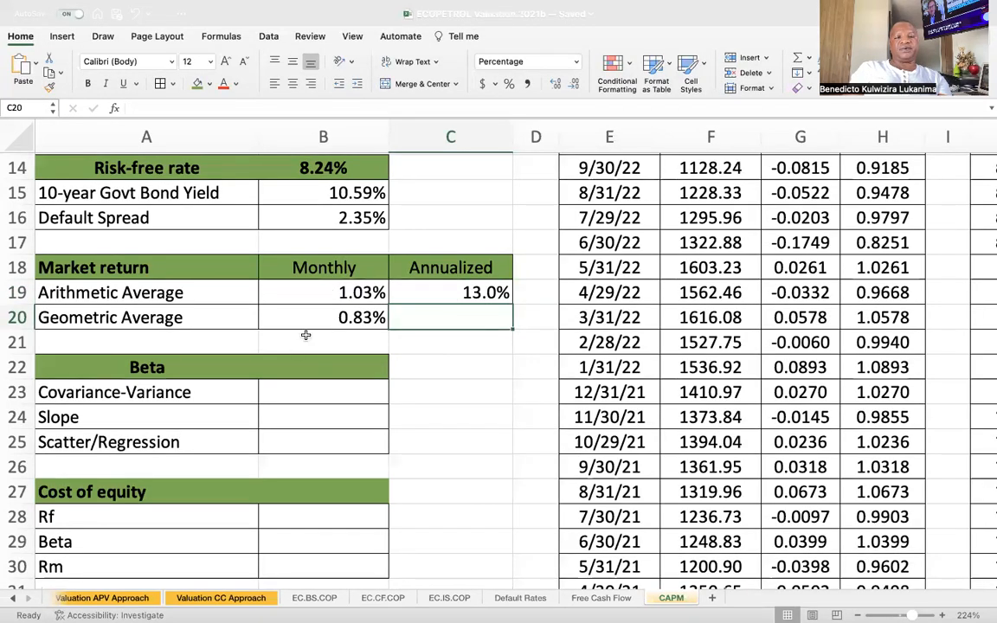
Fill the annualization formula from C19 down to C20 for the geometric average and check the copied formula.
{"action": "left_click", "coordinate": [463, 293]}
{"action": "left_click_drag", "start_coordinate": [512, 306], "coordinate": [508, 320]}
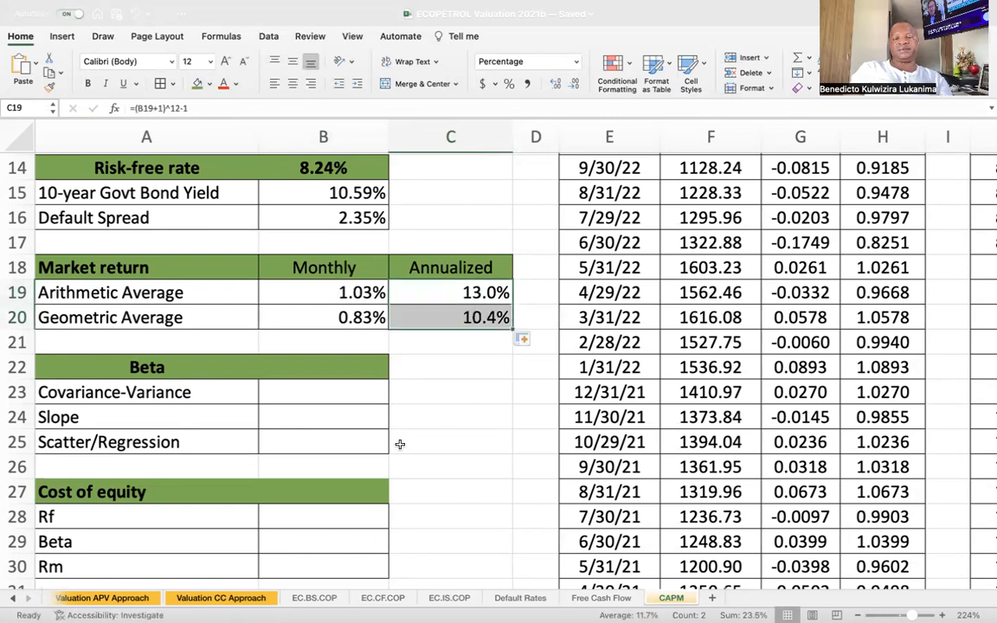
{"action": "left_click", "coordinate": [484, 392]}
{"action": "left_click", "coordinate": [485, 317]}
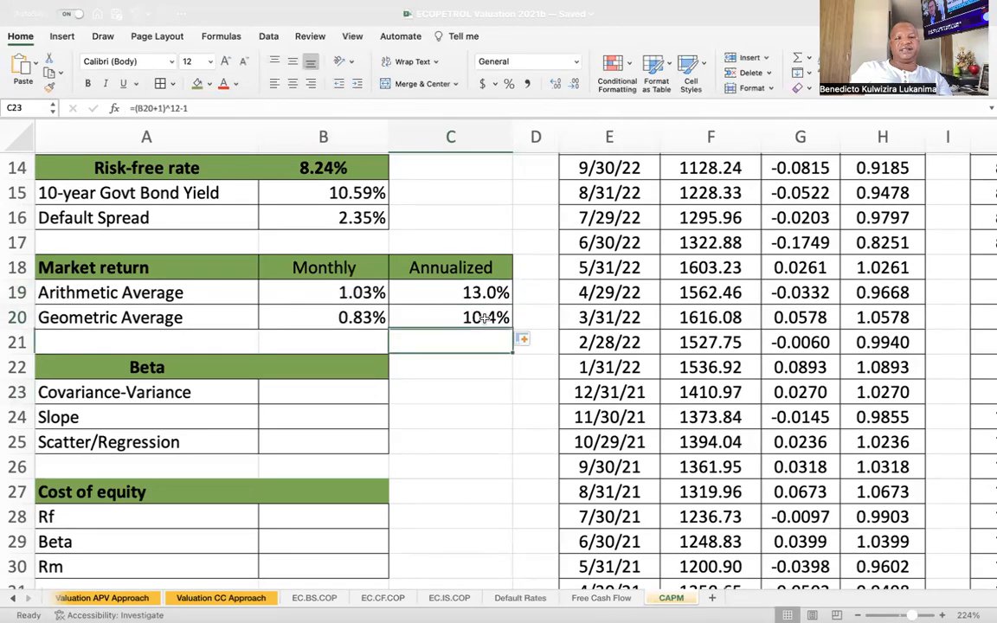
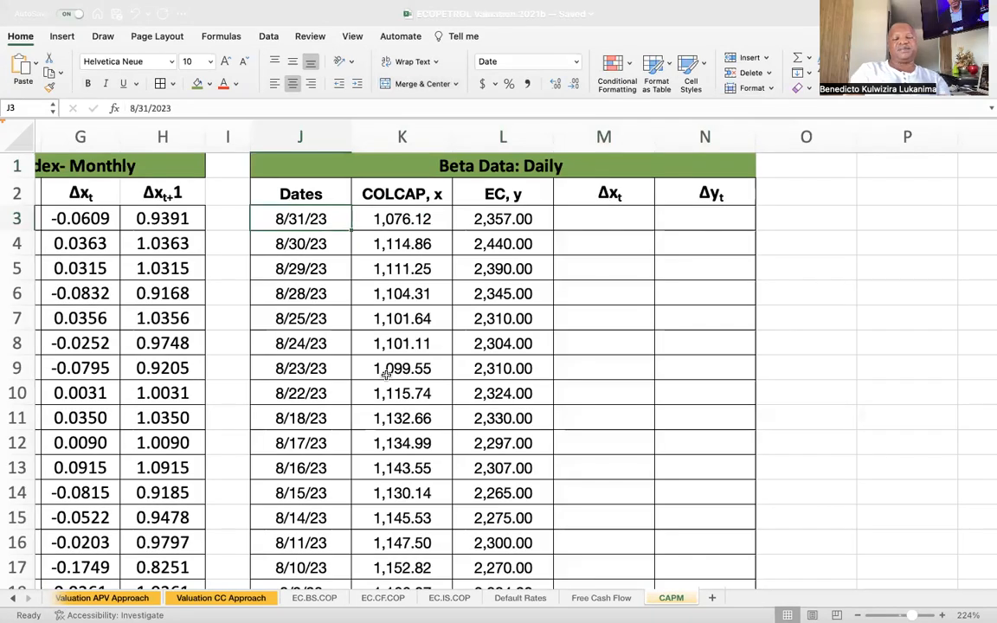
Examine the date range in J3:J753 and the COLCAP and EC columns of the daily beta data.
{"action": "key", "text": "ctrl+shift+Down"}
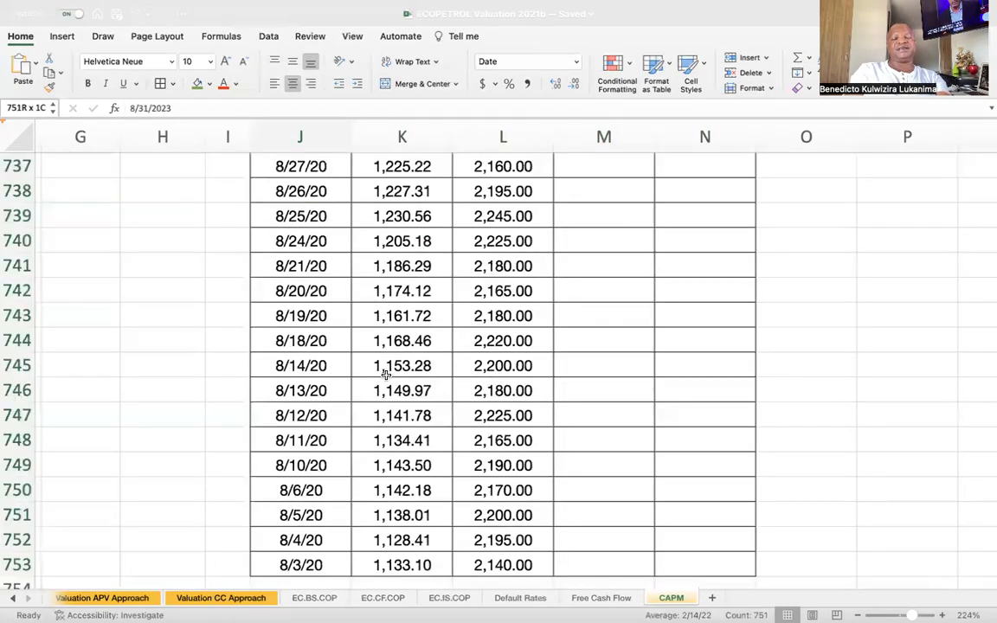
{"action": "left_click", "coordinate": [331, 566]}
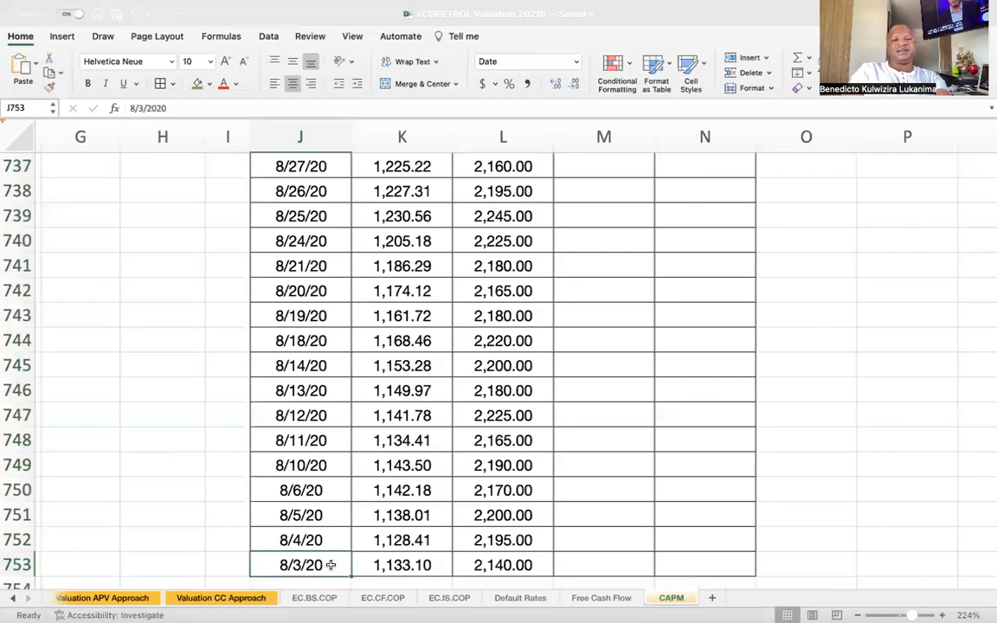
{"action": "key", "text": "ctrl+a"}
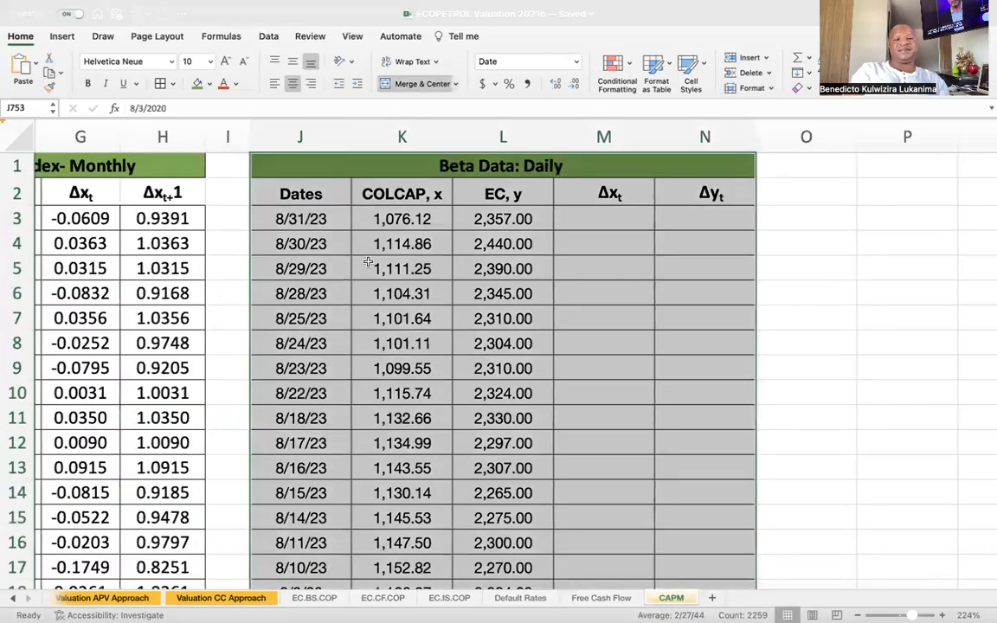
{"action": "left_click", "coordinate": [270, 206]}
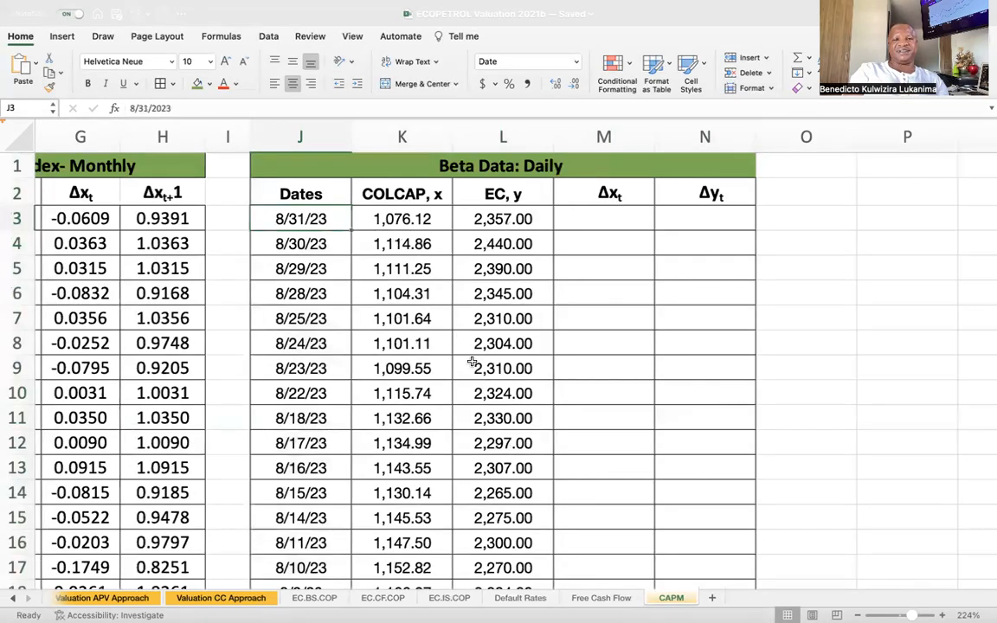
{"action": "left_click", "coordinate": [416, 198]}
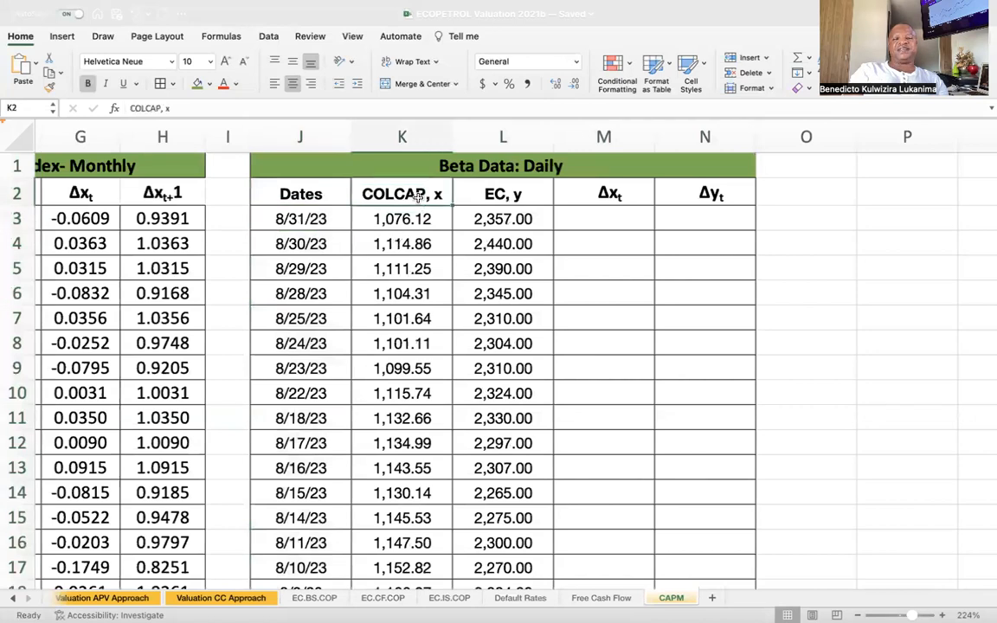
{"action": "key", "text": "Right"}
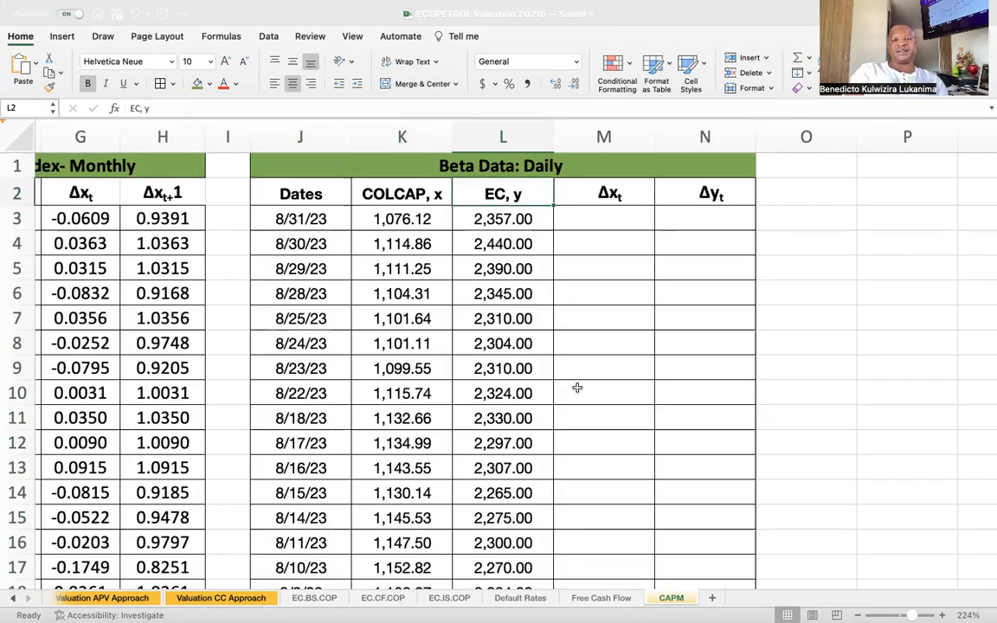
Calculate the first daily COLCAP return in cell M3 with =(K3-K4)/K4.
{"action": "left_click", "coordinate": [619, 220]}
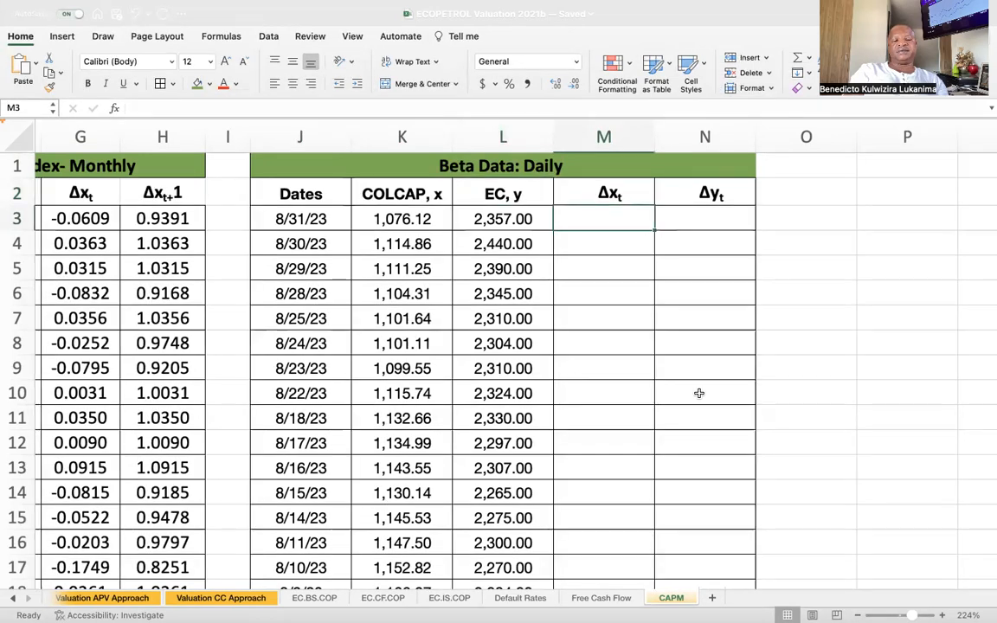
{"action": "type", "text": "="}
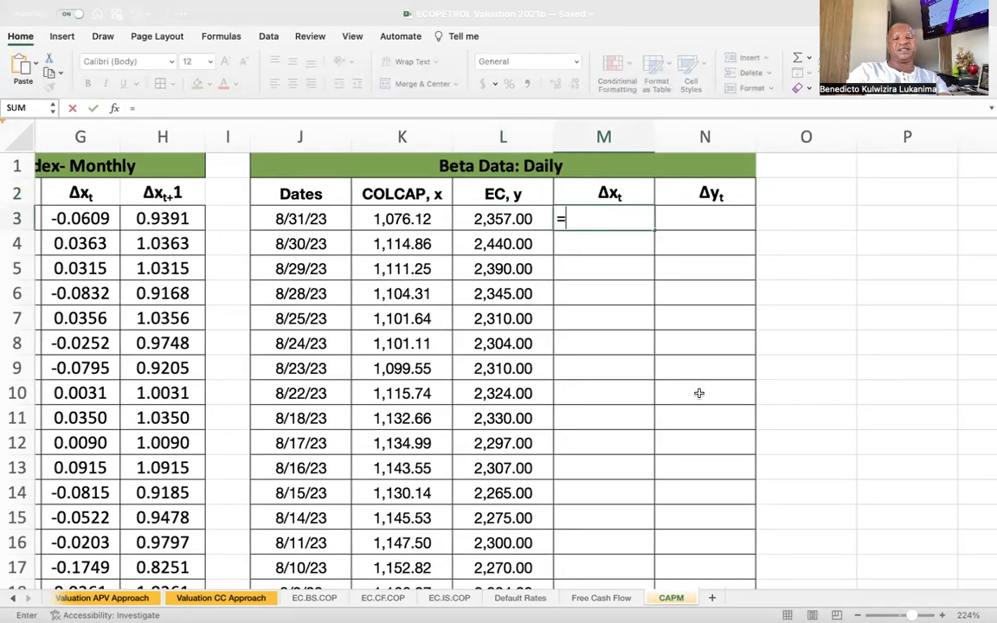
{"action": "type", "text": "("}
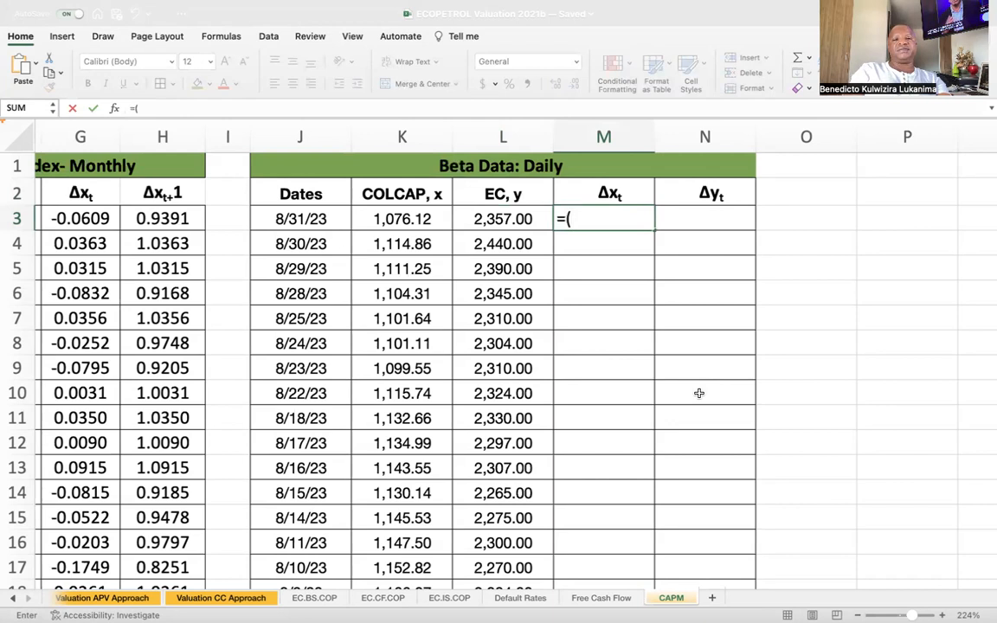
{"action": "left_click", "coordinate": [407, 219]}
{"action": "type", "text": "-"}
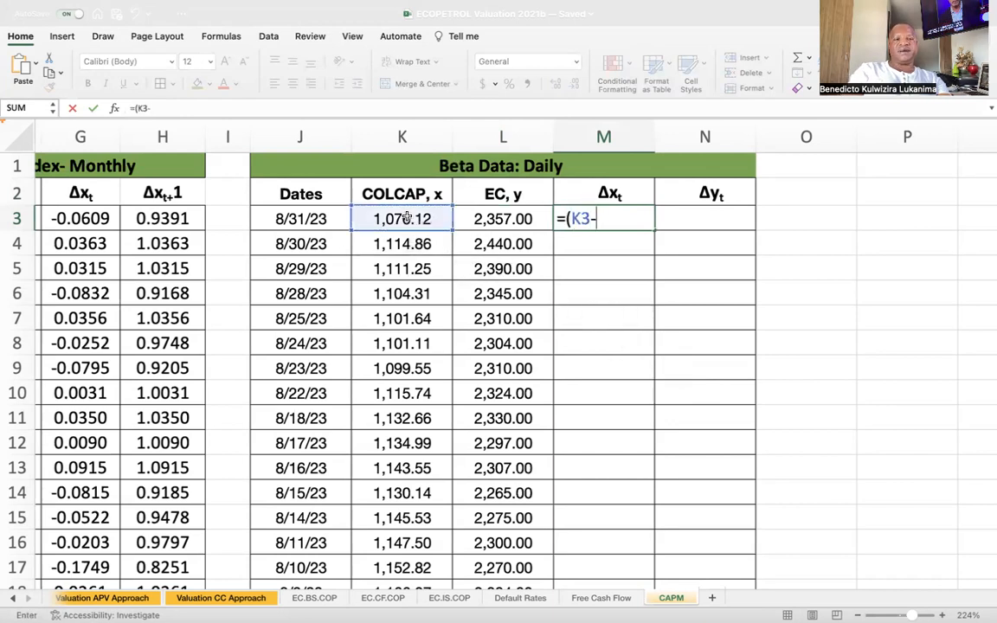
{"action": "left_click", "coordinate": [407, 245]}
{"action": "type", "text": ")/"}
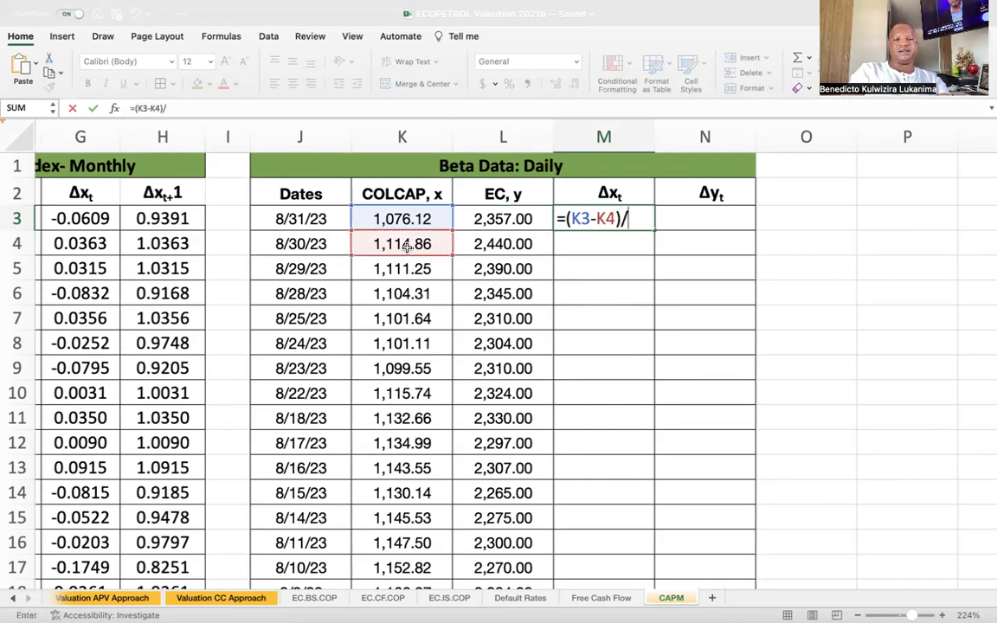
{"action": "left_click", "coordinate": [422, 244]}
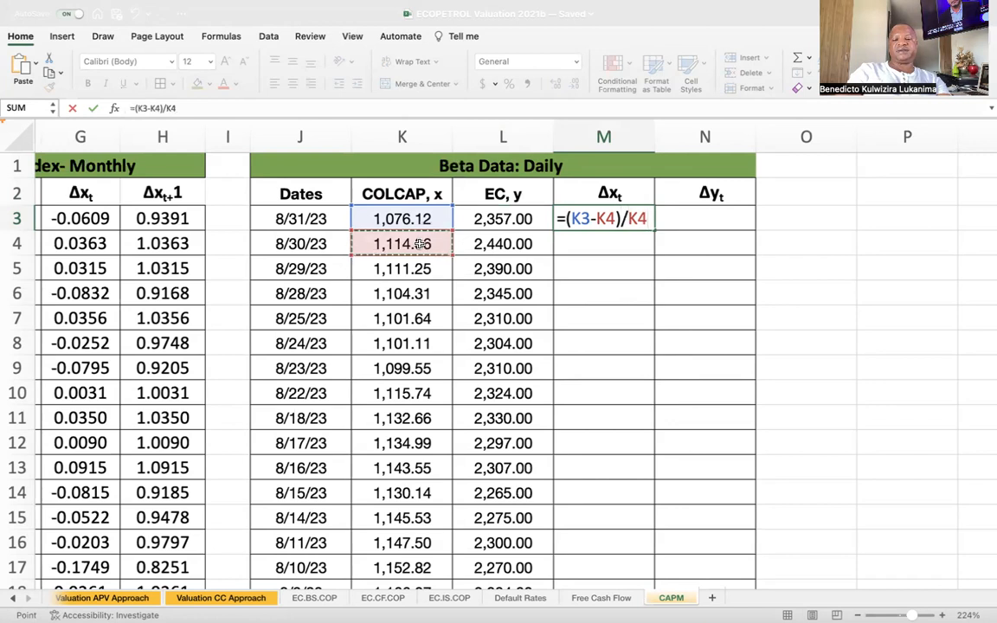
{"action": "key", "text": "Return"}
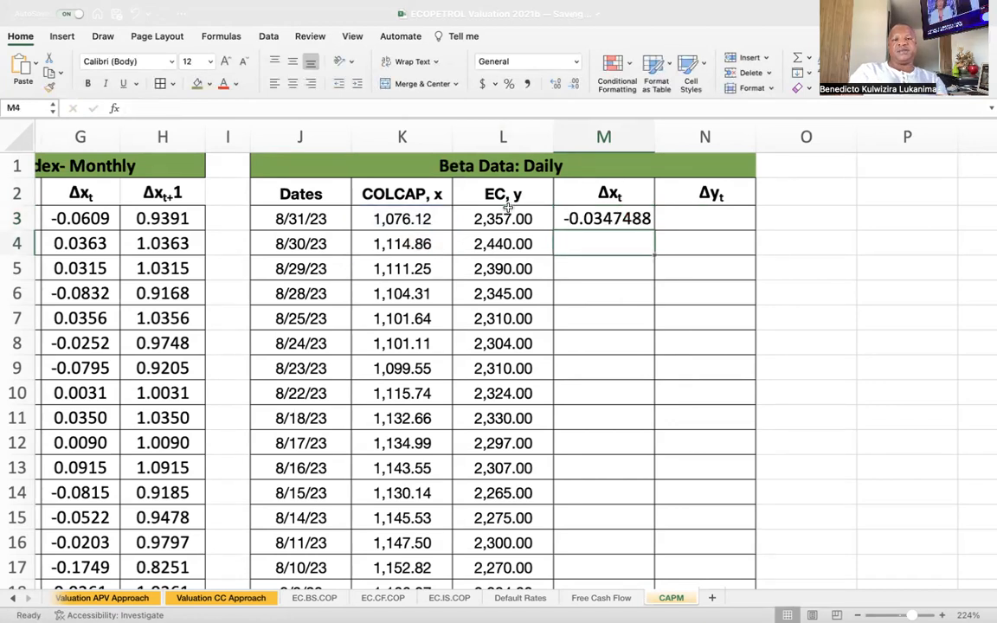
Fill the return formula from M3 across to N3 for EC, and down both columns to row 753.
{"action": "left_click", "coordinate": [459, 184]}
{"action": "left_click", "coordinate": [517, 218]}
{"action": "left_click", "coordinate": [598, 219]}
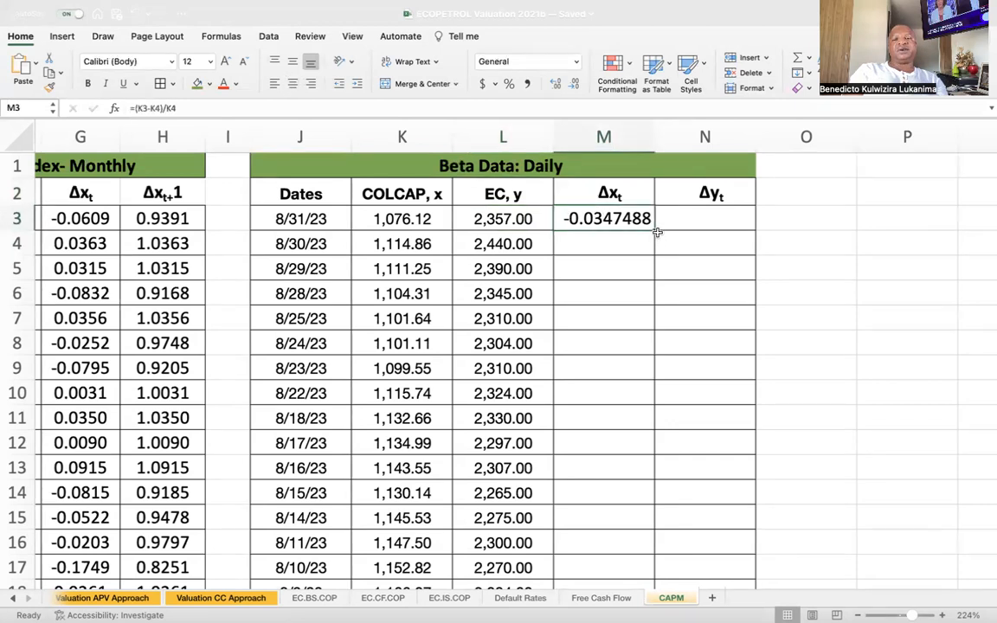
{"action": "left_click_drag", "start_coordinate": [656, 232], "coordinate": [706, 230]}
{"action": "left_click", "coordinate": [680, 296]}
{"action": "left_click_drag", "start_coordinate": [617, 218], "coordinate": [710, 218]}
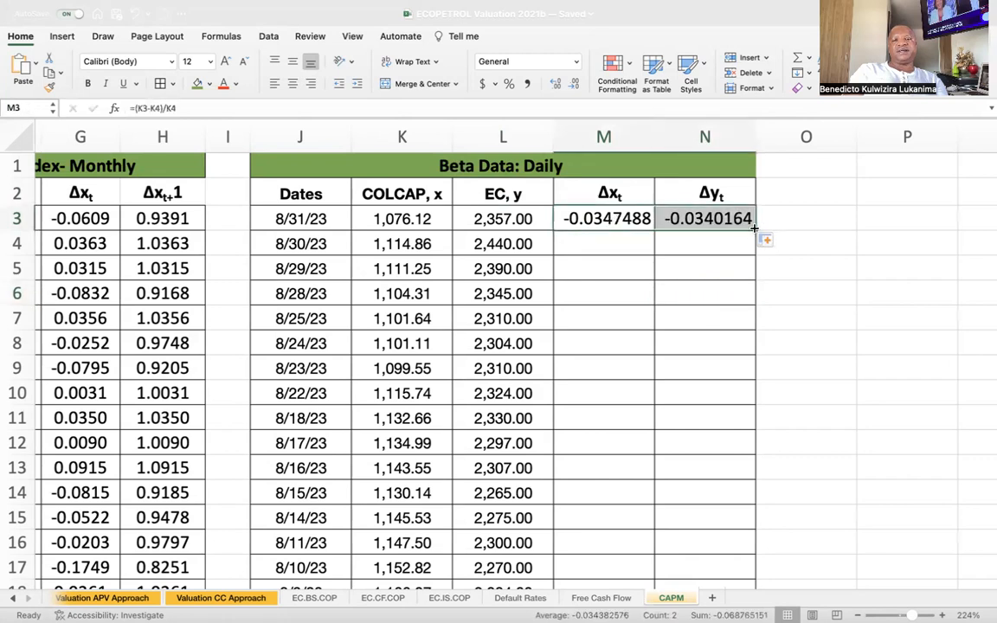
{"action": "double_click", "coordinate": [755, 228]}
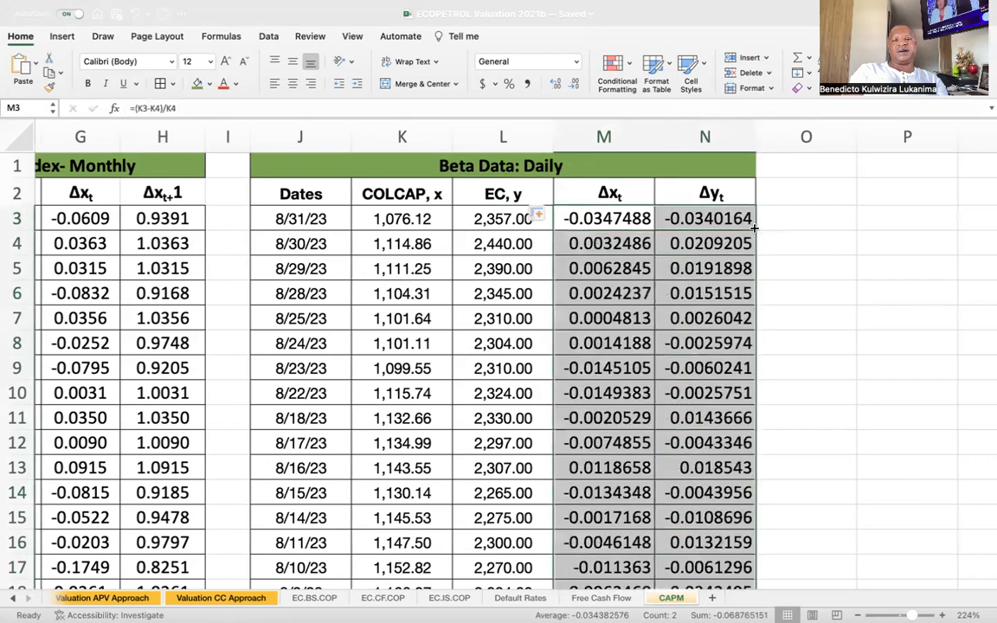
Clear the return formulas in M753:N753, on the last row of the daily data.
{"action": "left_click", "coordinate": [624, 445]}
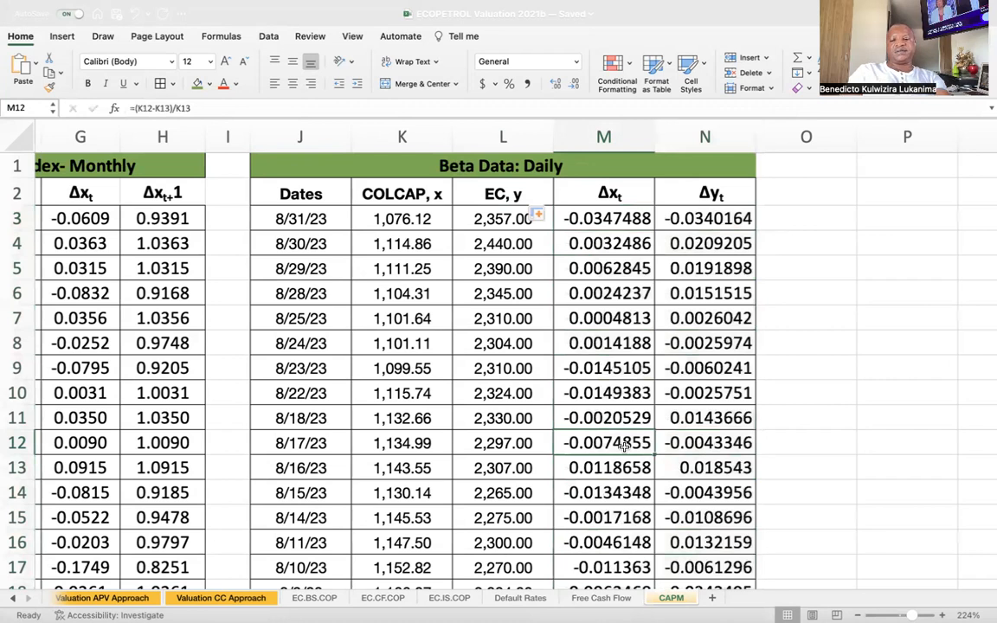
{"action": "key", "text": "ctrl+shift+Down"}
{"action": "scroll", "coordinate": [710, 504], "scroll_direction": "down", "scroll_amount": 1}
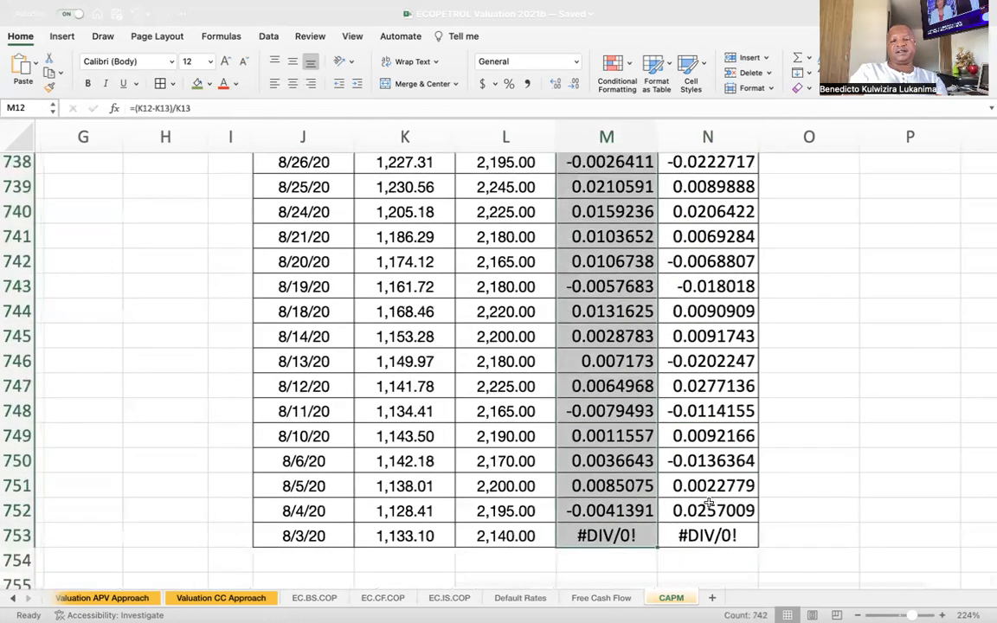
{"action": "scroll", "coordinate": [710, 504], "scroll_direction": "down", "scroll_amount": 1}
{"action": "left_click_drag", "start_coordinate": [710, 507], "coordinate": [636, 507]}
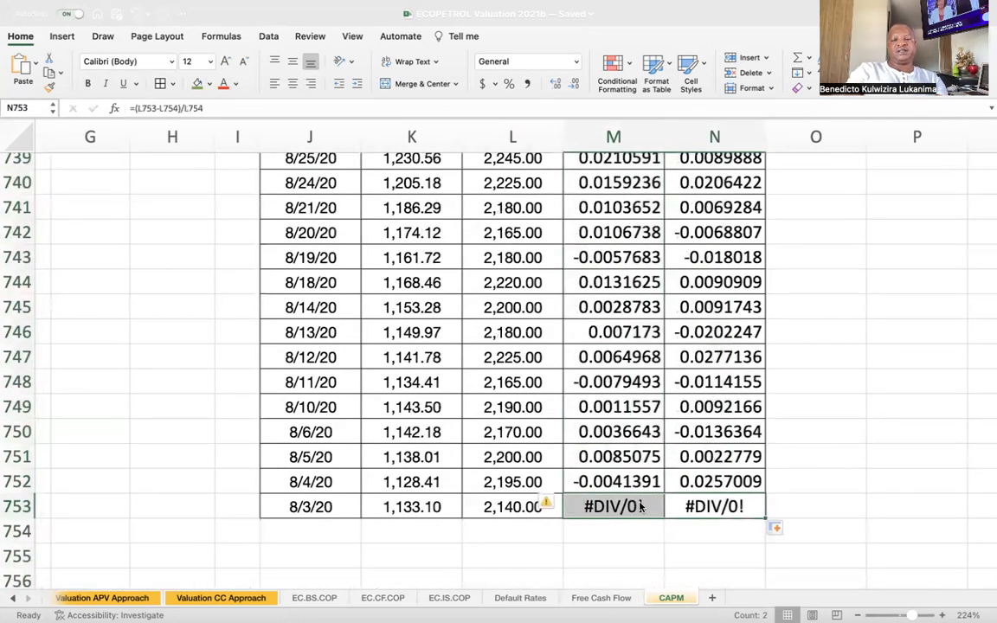
{"action": "key", "text": "Delete"}
Examine the Beta section's Covariance-Variance, Slope and Scatter/Regression rows in A22:B25.
{"action": "left_click", "coordinate": [631, 452]}
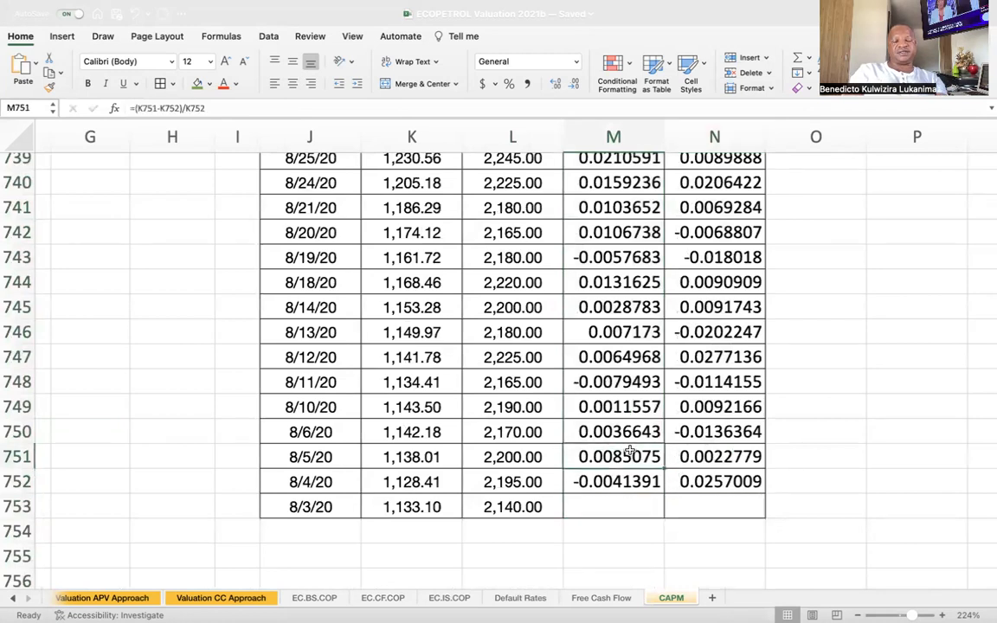
{"action": "key", "text": "ctrl+shift+Up"}
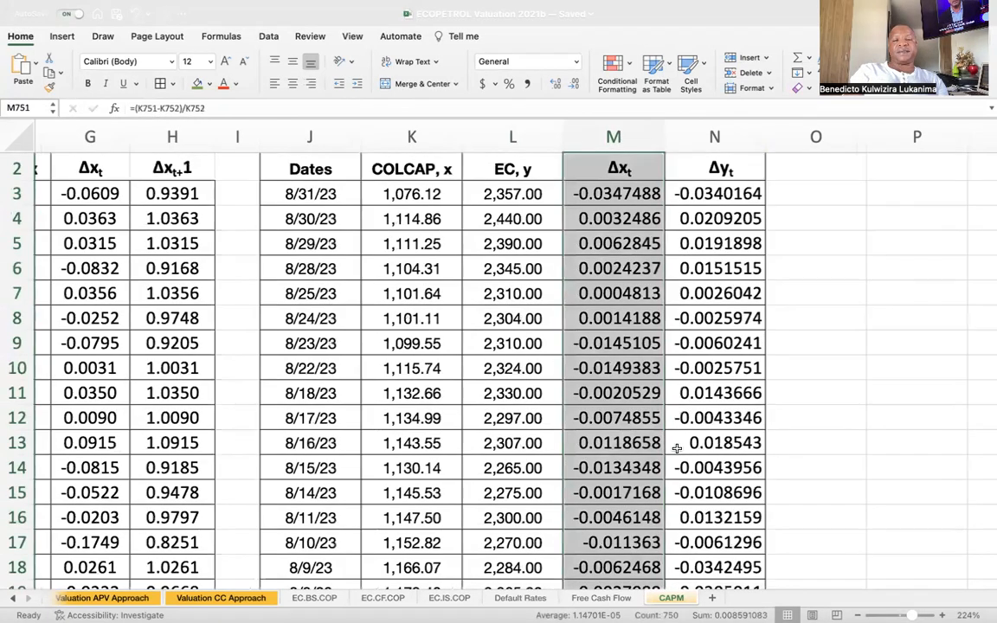
{"action": "scroll", "coordinate": [265, 391], "scroll_direction": "left", "scroll_amount": 3}
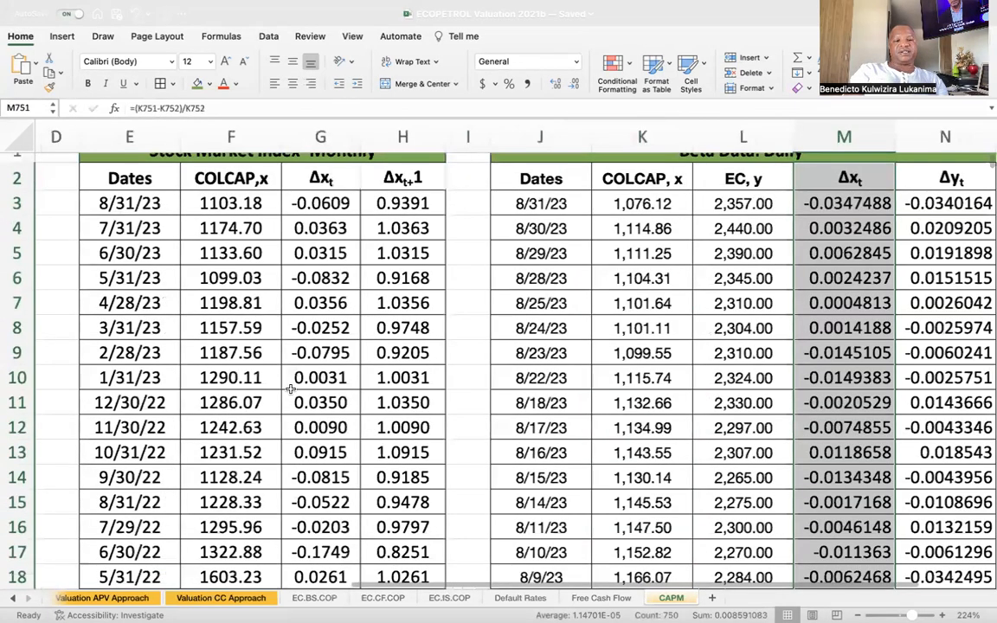
{"action": "scroll", "coordinate": [291, 390], "scroll_direction": "left", "scroll_amount": 4}
{"action": "scroll", "coordinate": [291, 390], "scroll_direction": "down", "scroll_amount": 1}
{"action": "scroll", "coordinate": [291, 389], "scroll_direction": "down", "scroll_amount": 5}
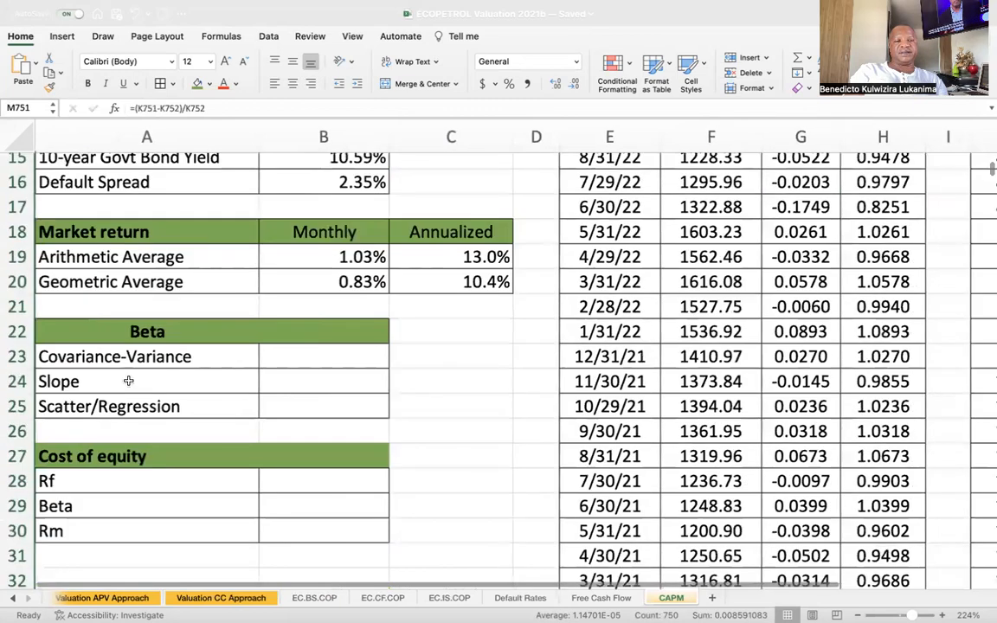
{"action": "scroll", "coordinate": [165, 359], "scroll_direction": "right", "scroll_amount": 1}
{"action": "scroll", "coordinate": [165, 359], "scroll_direction": "left", "scroll_amount": 1}
{"action": "scroll", "coordinate": [165, 359], "scroll_direction": "down", "scroll_amount": 1}
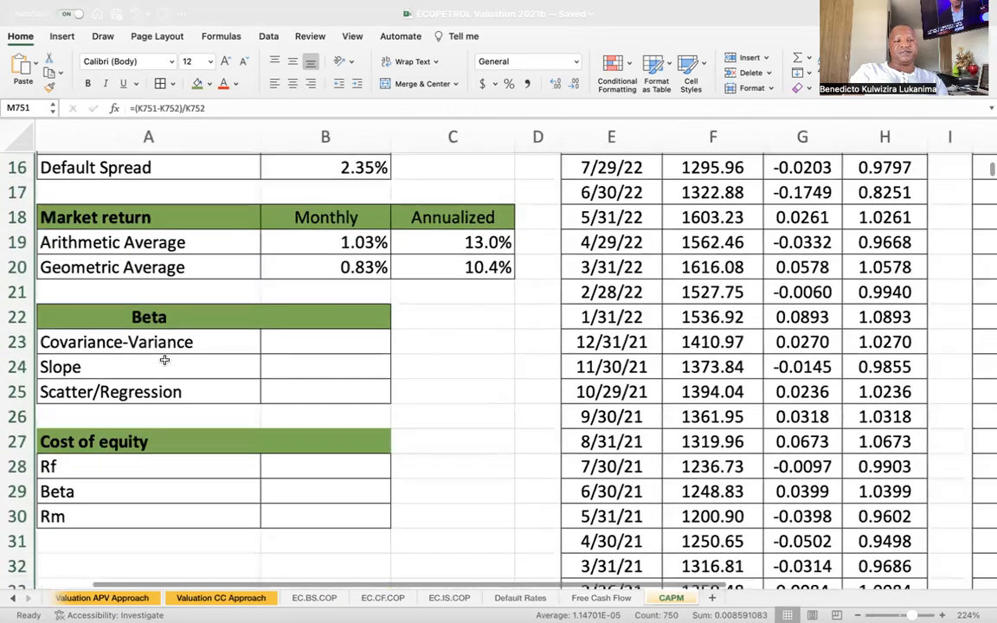
{"action": "left_click", "coordinate": [296, 341]}
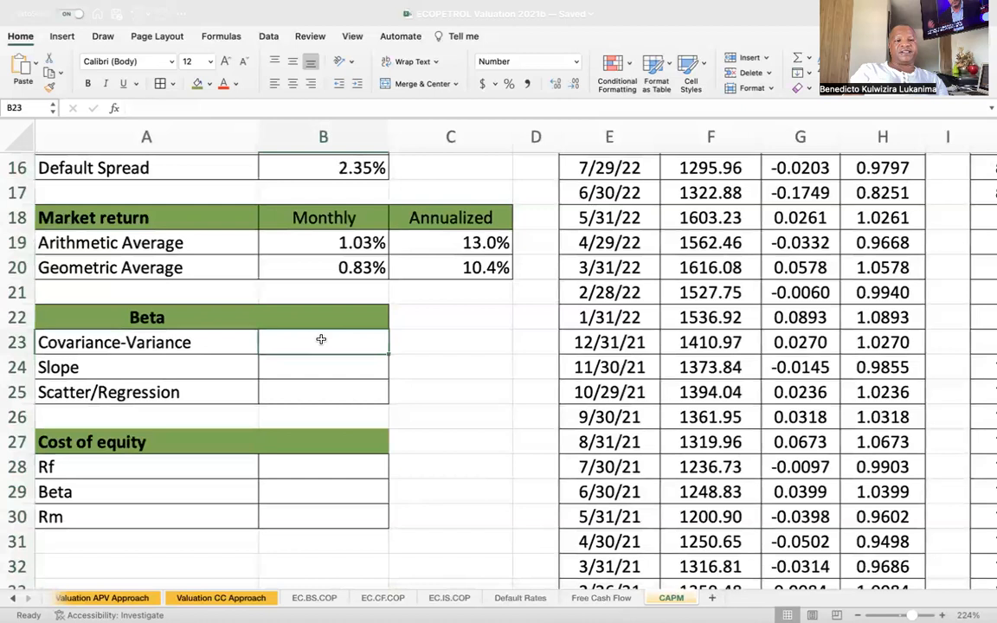
{"action": "left_click", "coordinate": [319, 370]}
{"action": "left_click", "coordinate": [327, 391]}
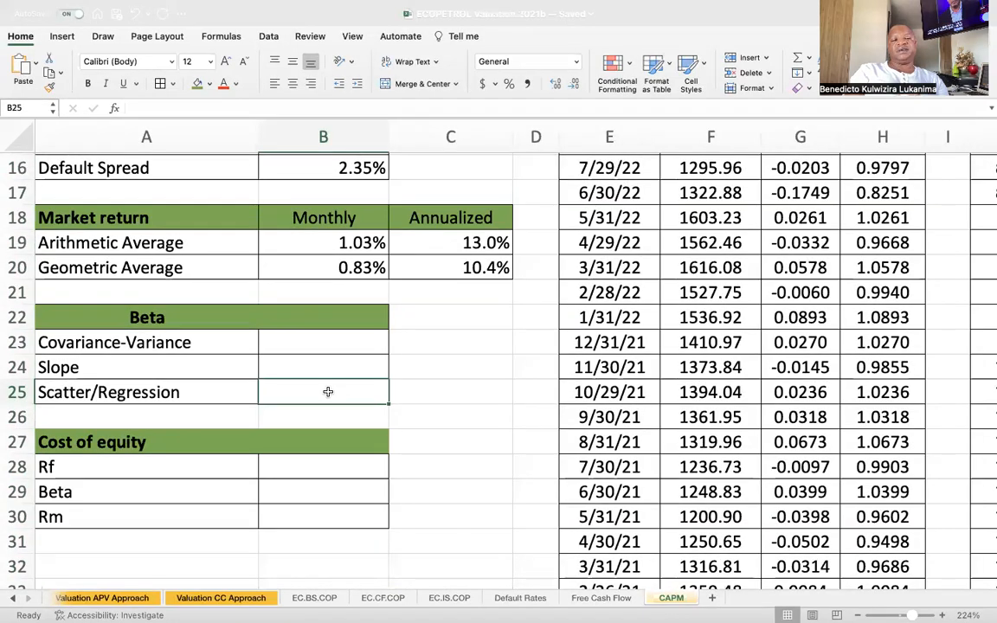
Start a COVARIANCE.P formula in the Covariance-Variance cell B23 with the COLCAP returns M3:M752 as its first array.
{"action": "left_click", "coordinate": [294, 351]}
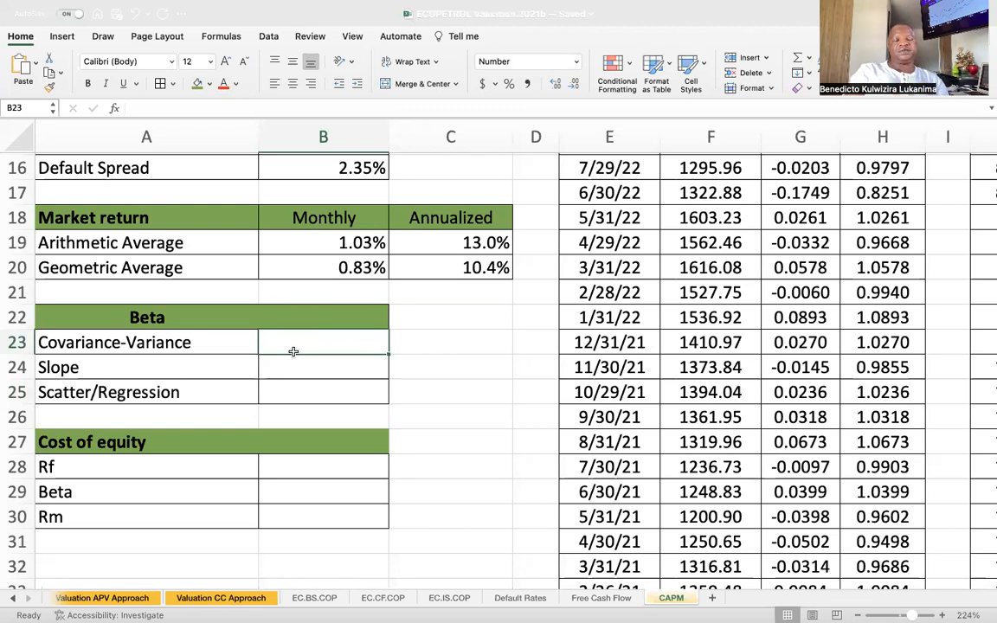
{"action": "type", "text": "="}
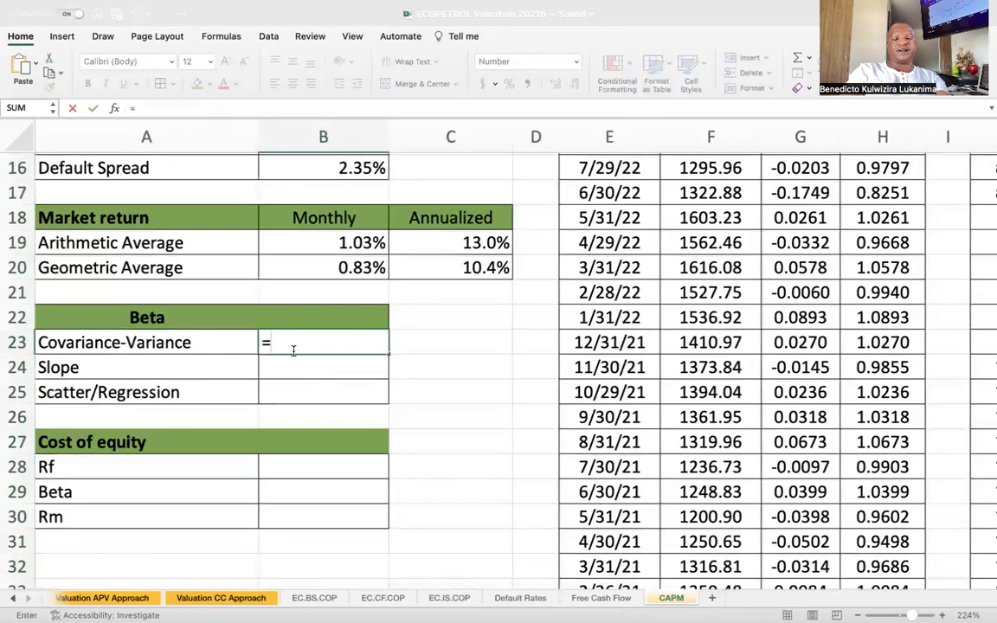
{"action": "type", "text": "cov"}
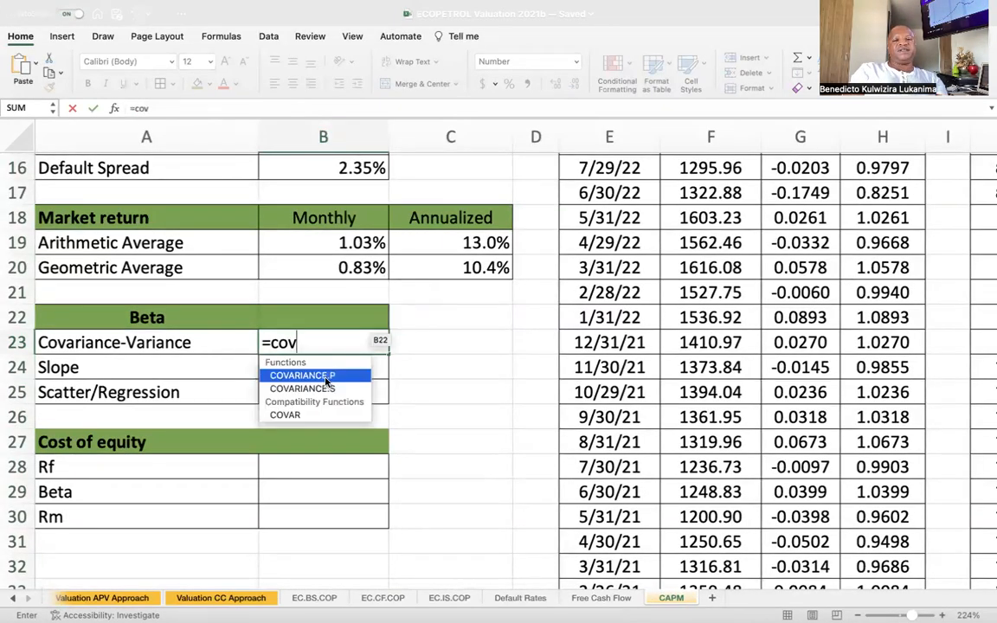
{"action": "double_click", "coordinate": [325, 379]}
{"action": "scroll", "coordinate": [767, 351], "scroll_direction": "right", "scroll_amount": 5}
{"action": "scroll", "coordinate": [767, 352], "scroll_direction": "up", "scroll_amount": 1}
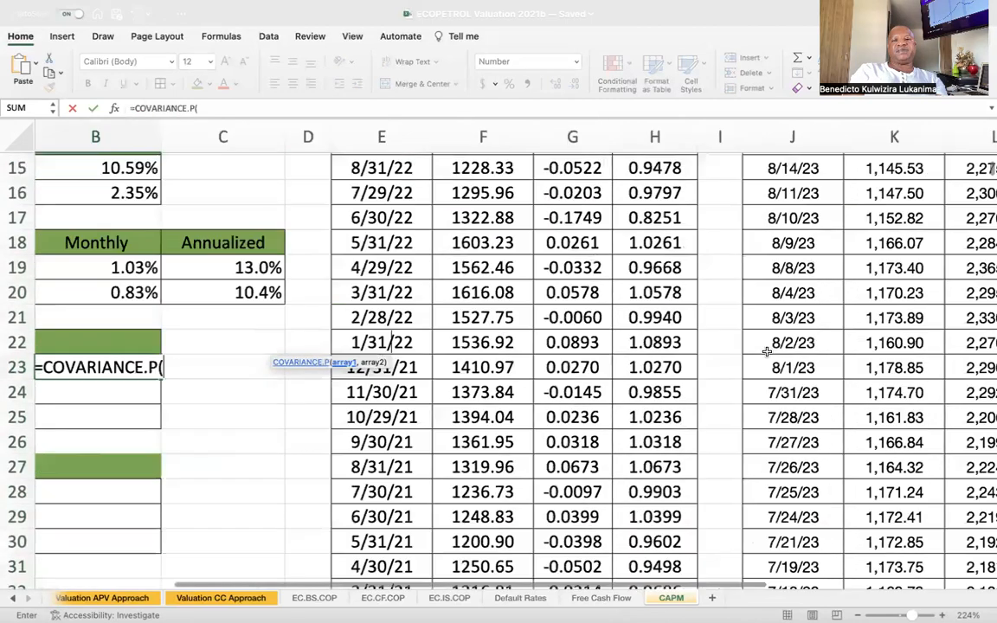
{"action": "scroll", "coordinate": [767, 352], "scroll_direction": "right", "scroll_amount": 6}
{"action": "scroll", "coordinate": [767, 351], "scroll_direction": "up", "scroll_amount": 3}
{"action": "scroll", "coordinate": [768, 352], "scroll_direction": "up", "scroll_amount": 2}
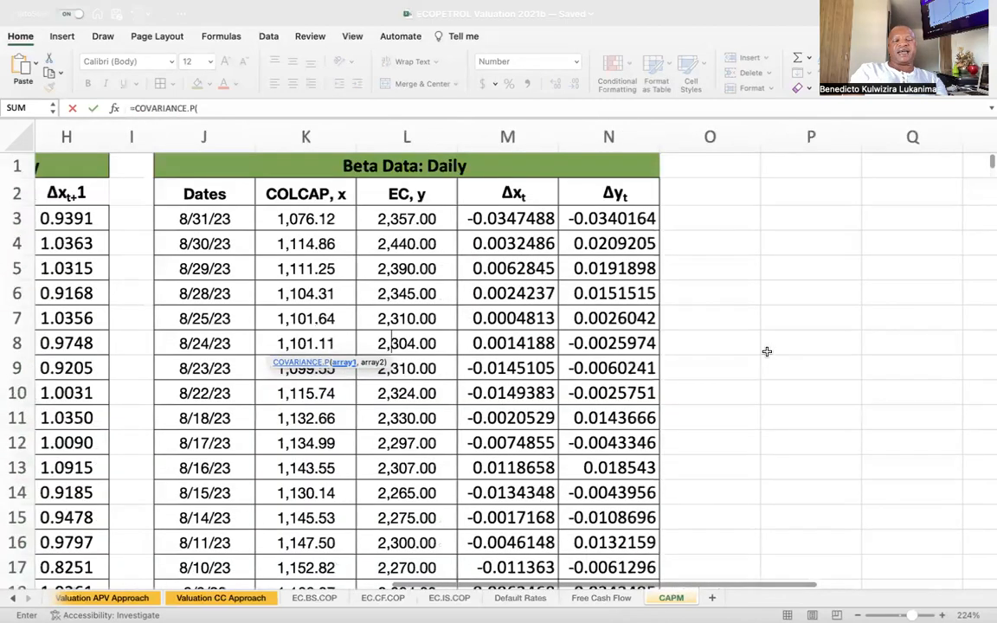
{"action": "scroll", "coordinate": [767, 352], "scroll_direction": "down", "scroll_amount": 1}
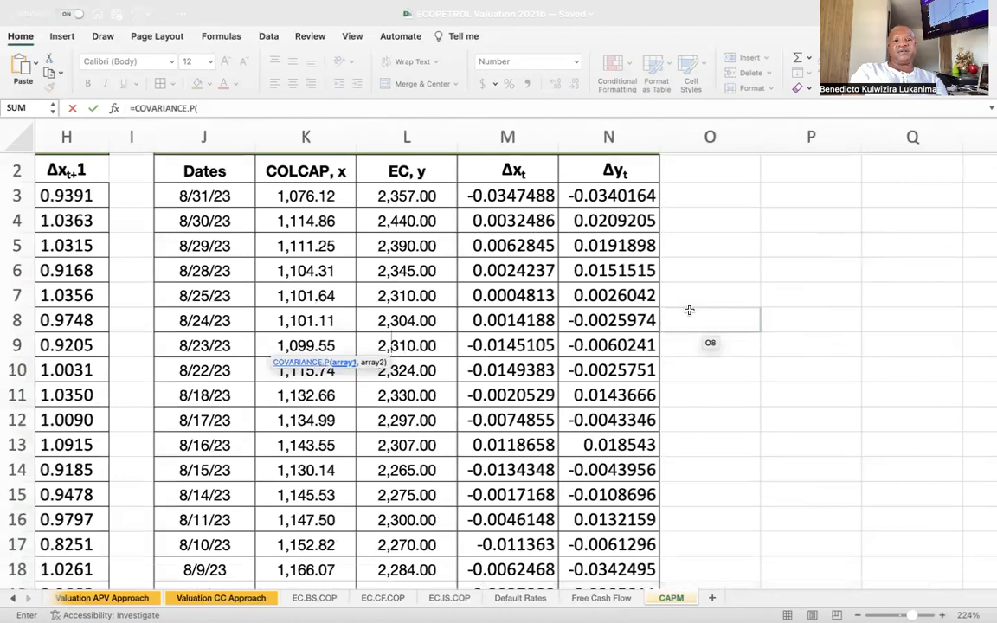
{"action": "scroll", "coordinate": [522, 275], "scroll_direction": "up", "scroll_amount": 1}
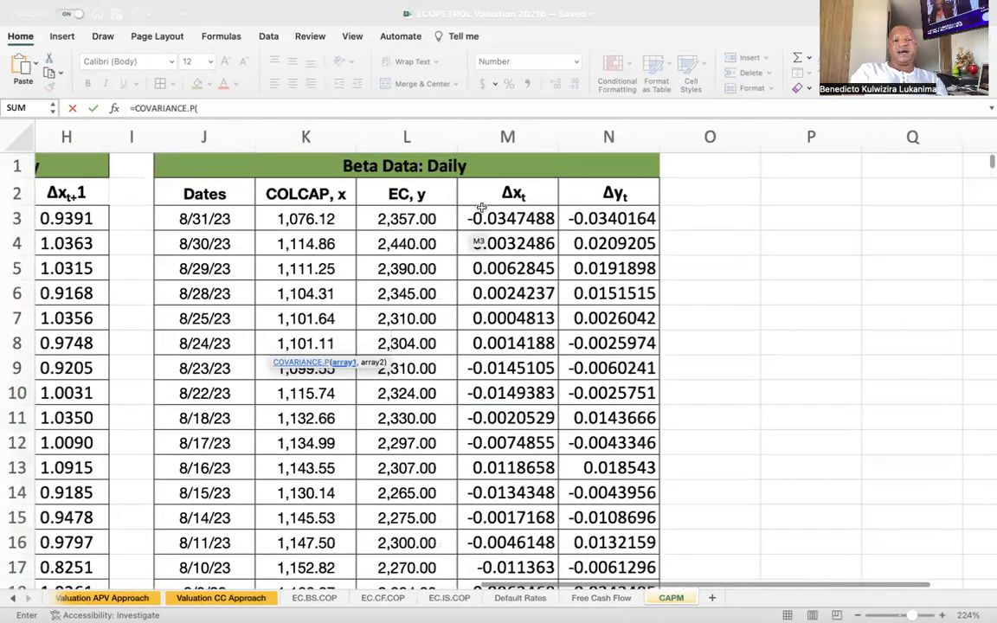
{"action": "left_click", "coordinate": [500, 219]}
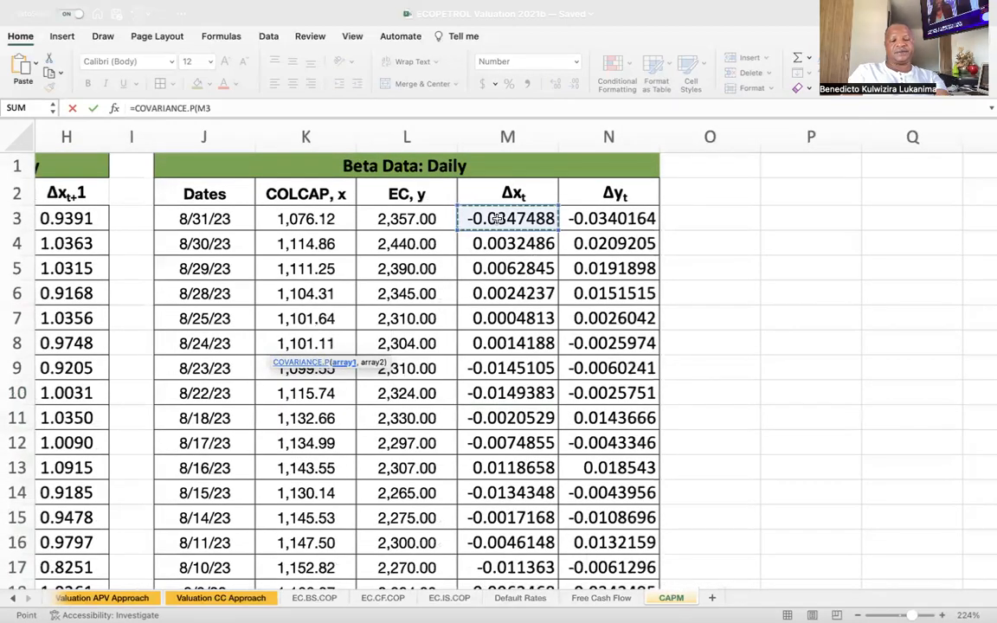
{"action": "key", "text": "ctrl+shift+Down"}
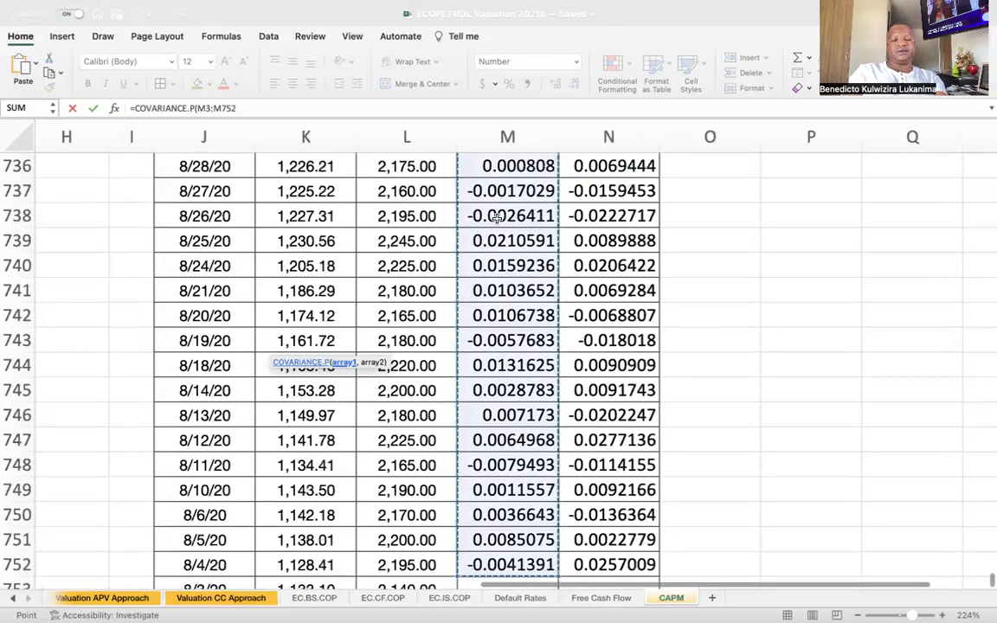
Add the EC returns N3:N752 as the second array and close the COVARIANCE.P function.
{"action": "type", "text": ","}
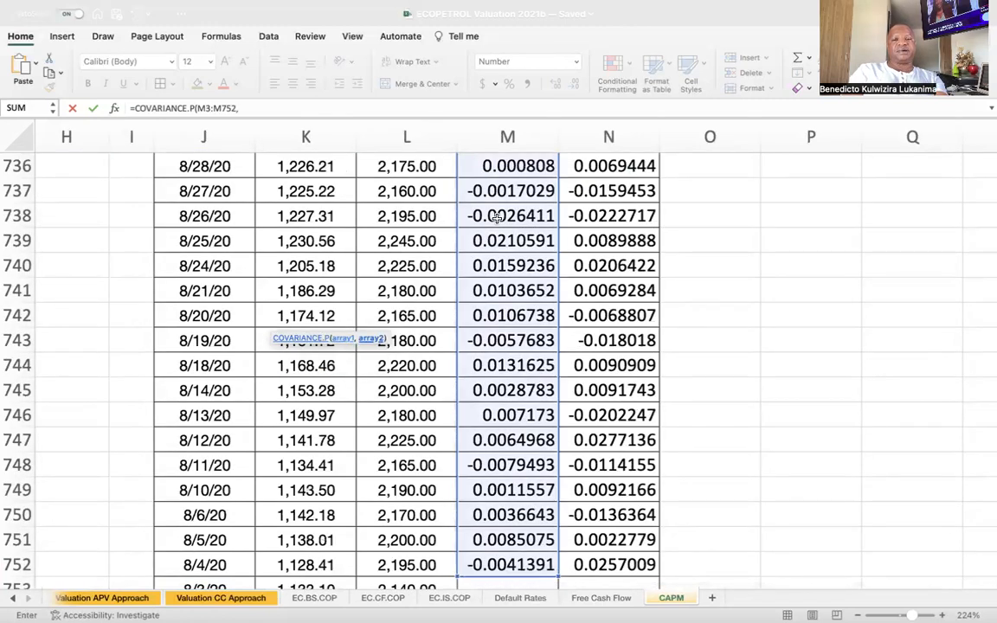
{"action": "scroll", "coordinate": [639, 294], "scroll_direction": "up", "scroll_amount": 5}
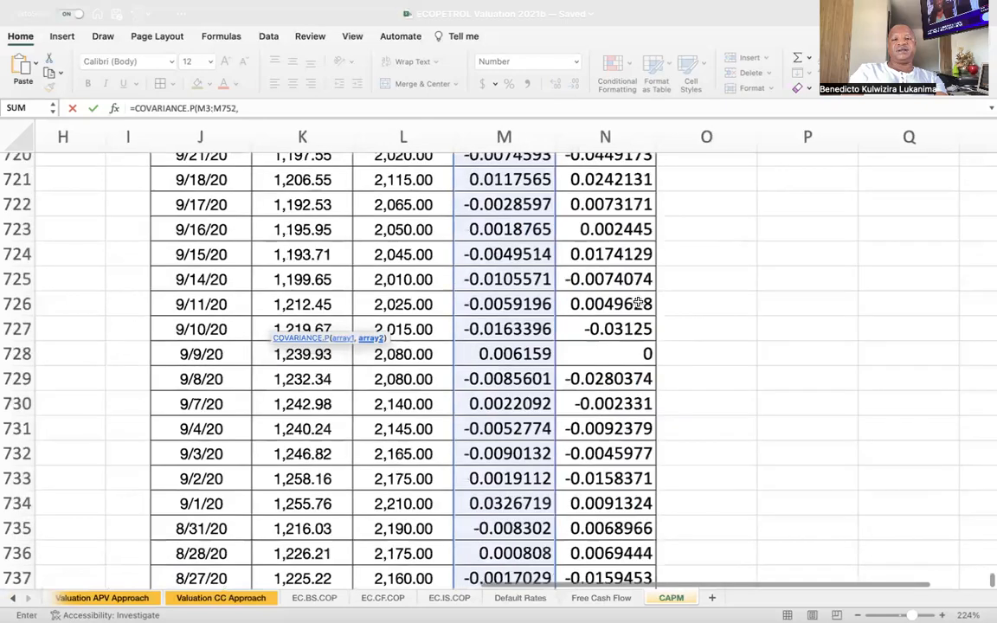
{"action": "scroll", "coordinate": [639, 303], "scroll_direction": "up", "scroll_amount": 9}
{"action": "scroll", "coordinate": [639, 303], "scroll_direction": "up", "scroll_amount": 20}
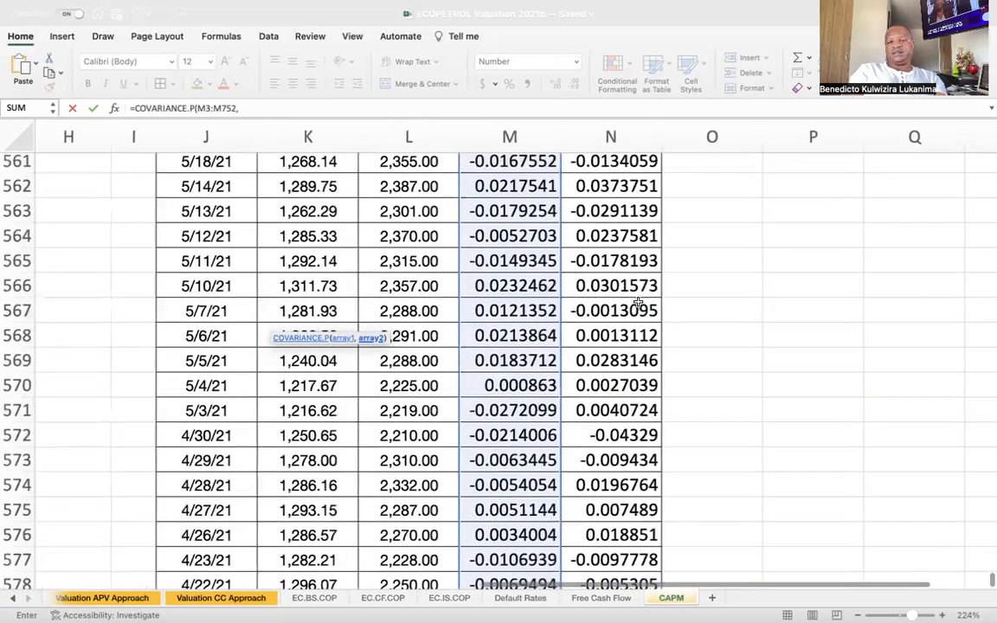
{"action": "scroll", "coordinate": [724, 398], "scroll_direction": "up", "scroll_amount": 3}
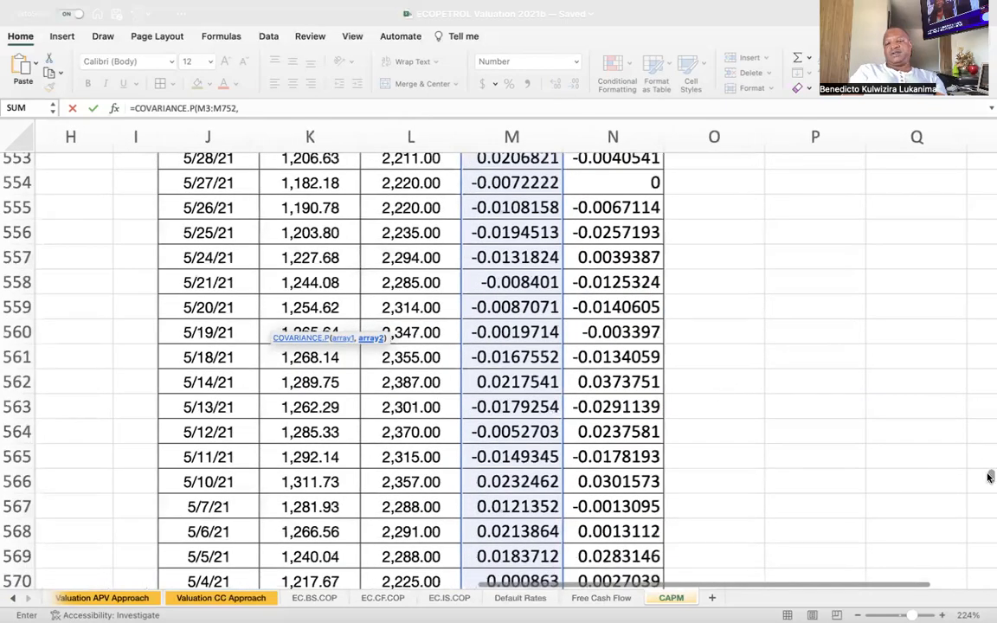
{"action": "left_click_drag", "start_coordinate": [990, 477], "coordinate": [991, 162]}
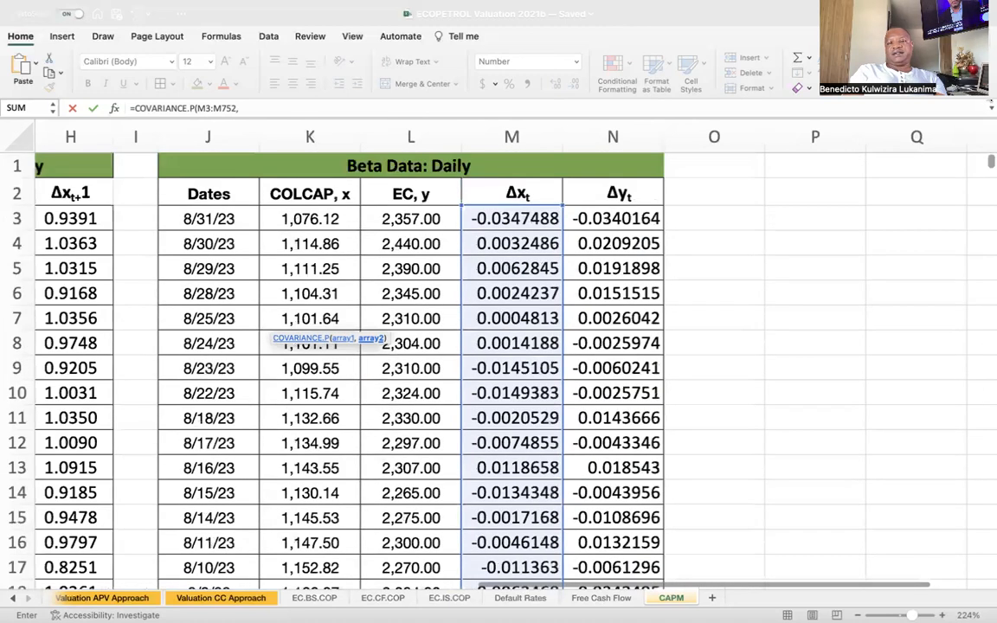
{"action": "left_click", "coordinate": [636, 218]}
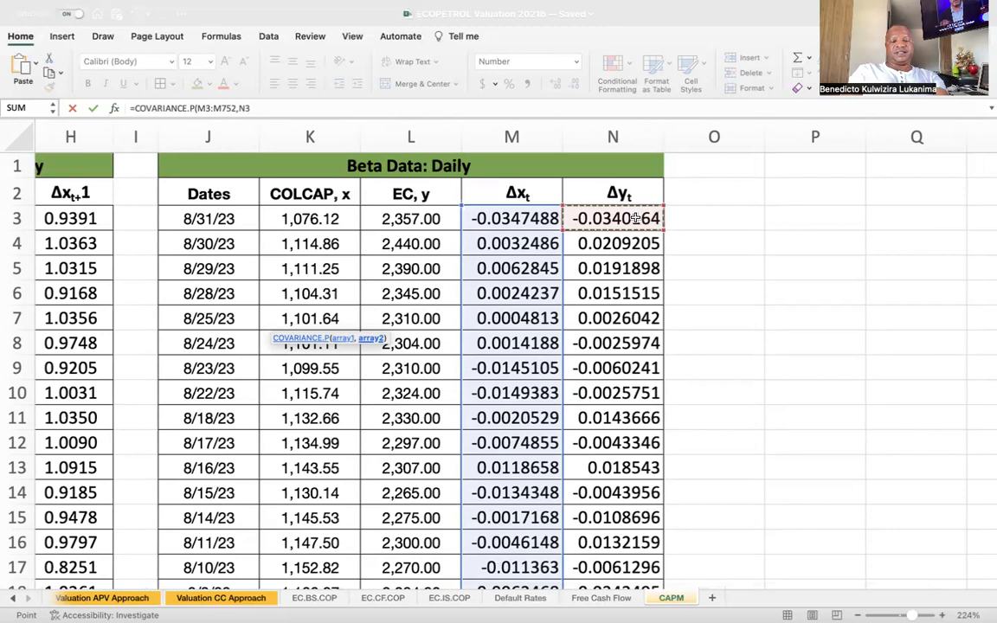
{"action": "key", "text": "ctrl+shift+Down"}
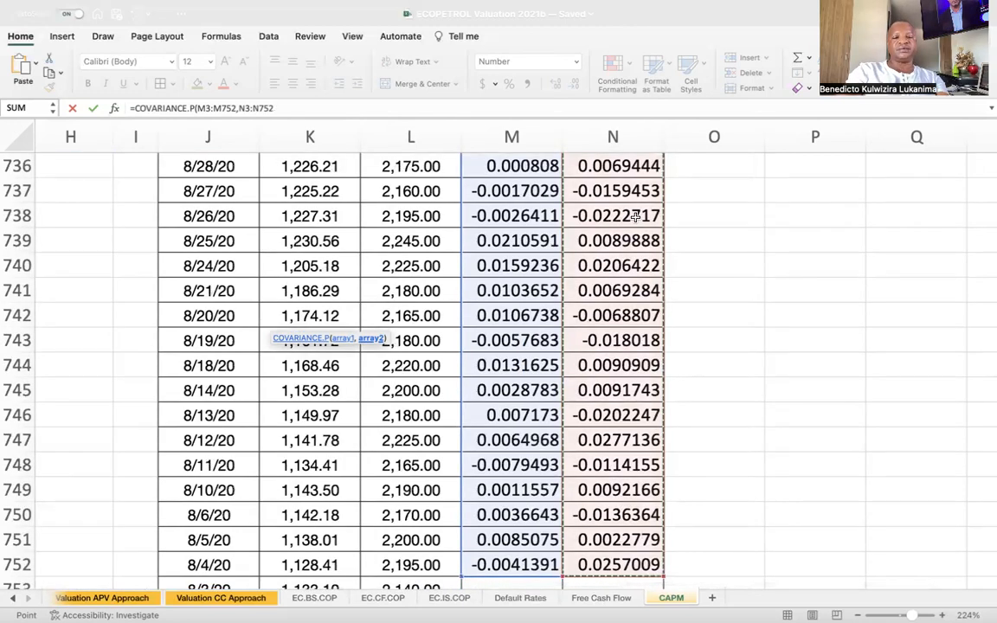
{"action": "type", "text": ")"}
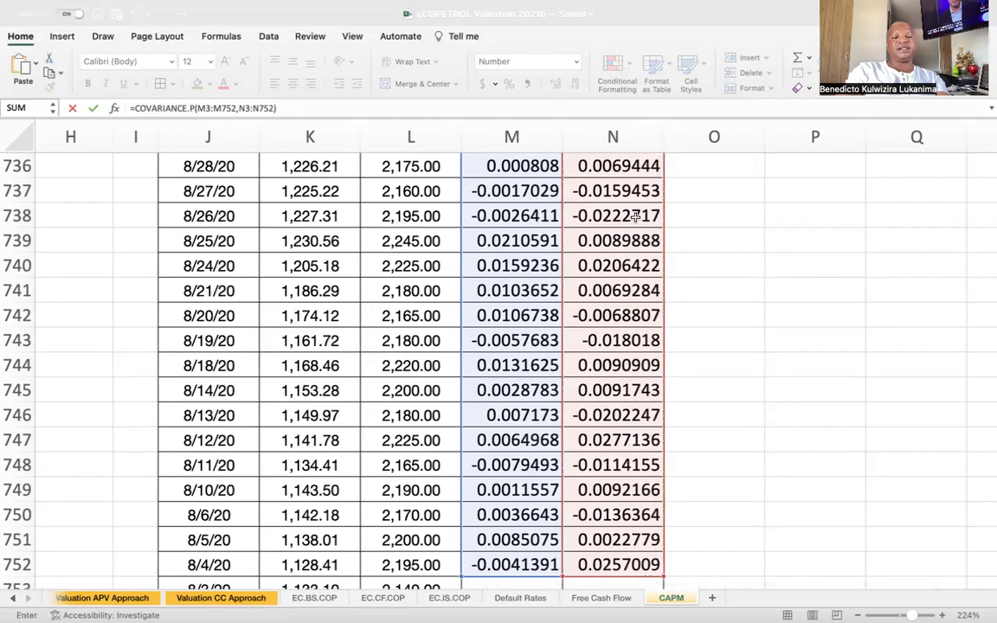
{"action": "type", "text": "/"}
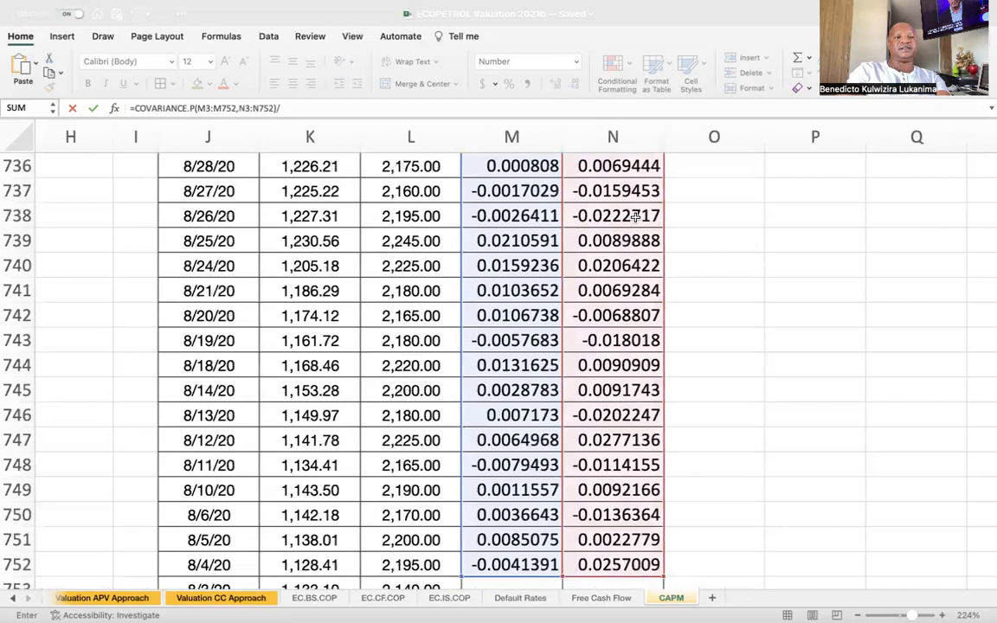
{"action": "type", "text": "va"}
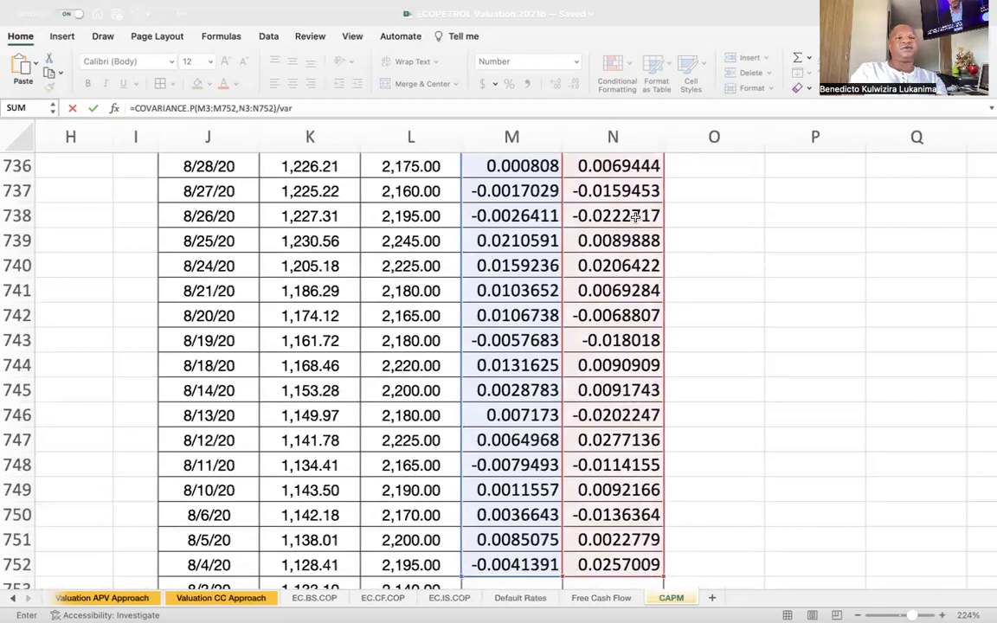
{"action": "type", "text": "r"}
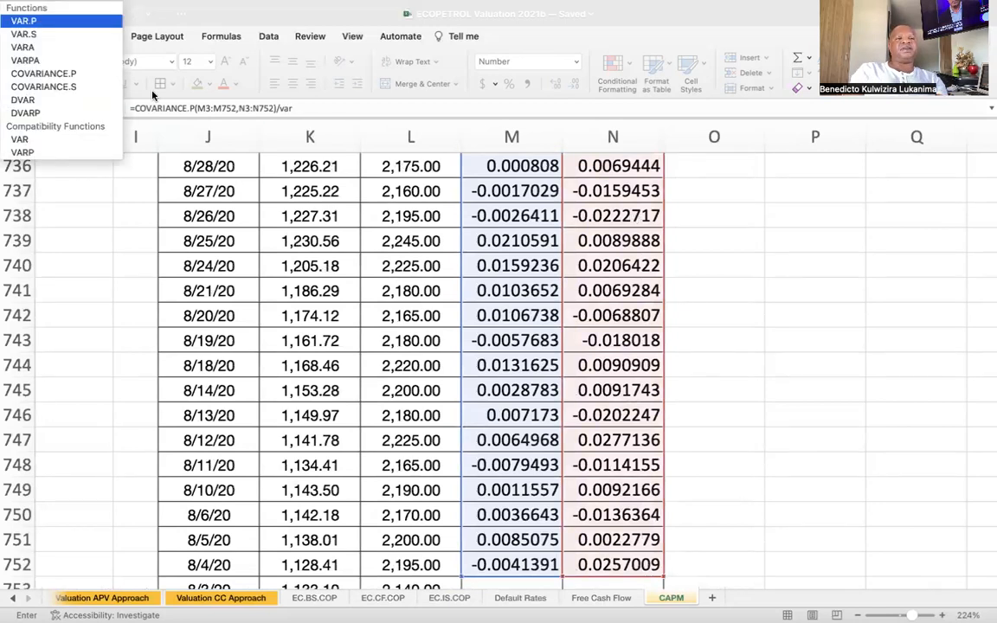
Divide the covariance by VAR.P of the COLCAP returns M3:M752, complete the formula and check it in B23.
{"action": "double_click", "coordinate": [67, 20]}
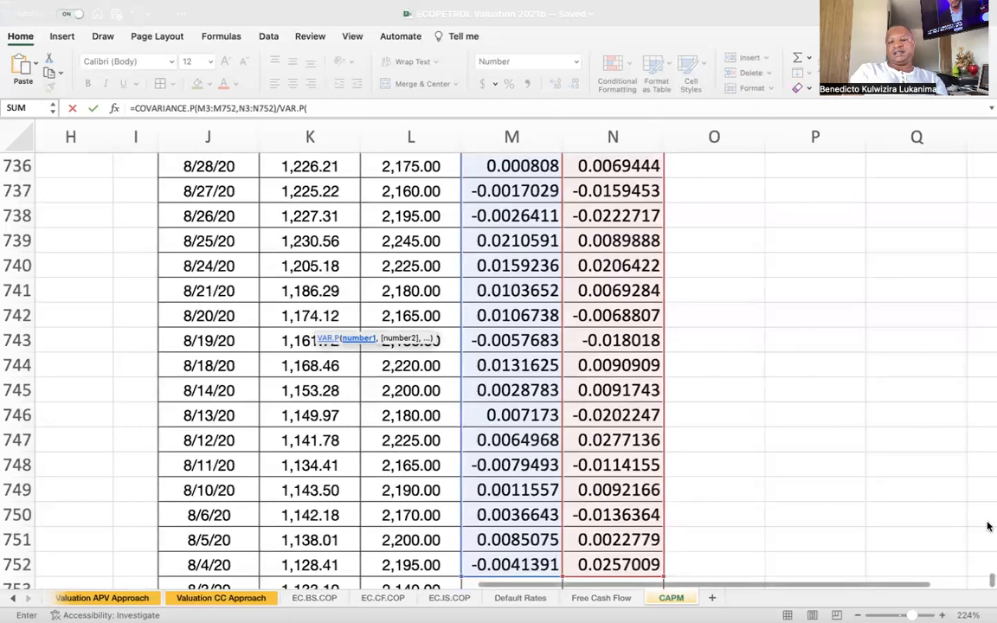
{"action": "left_click_drag", "start_coordinate": [989, 585], "coordinate": [845, 103]}
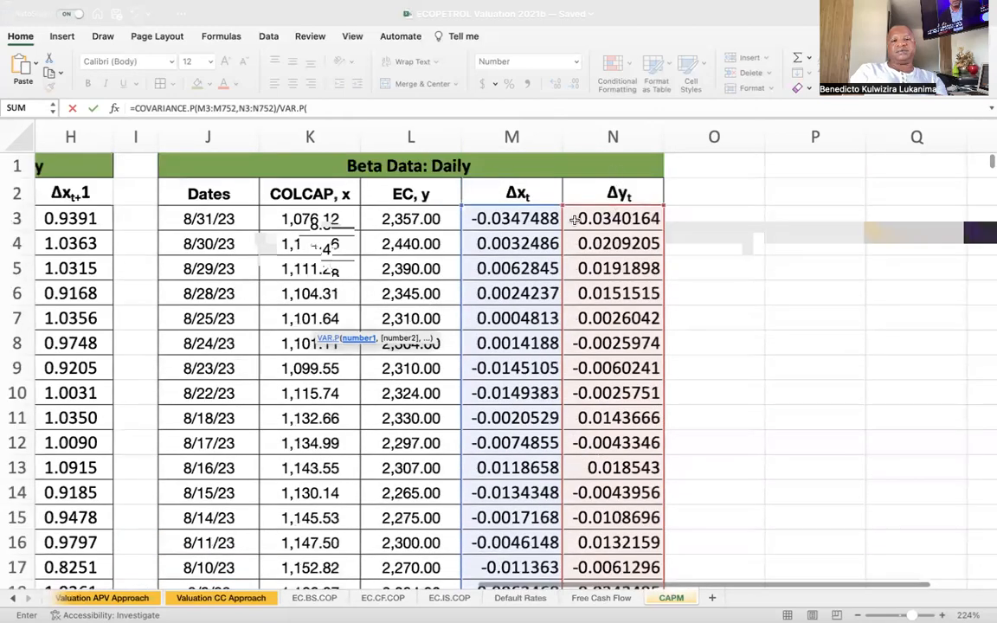
{"action": "left_click", "coordinate": [541, 218]}
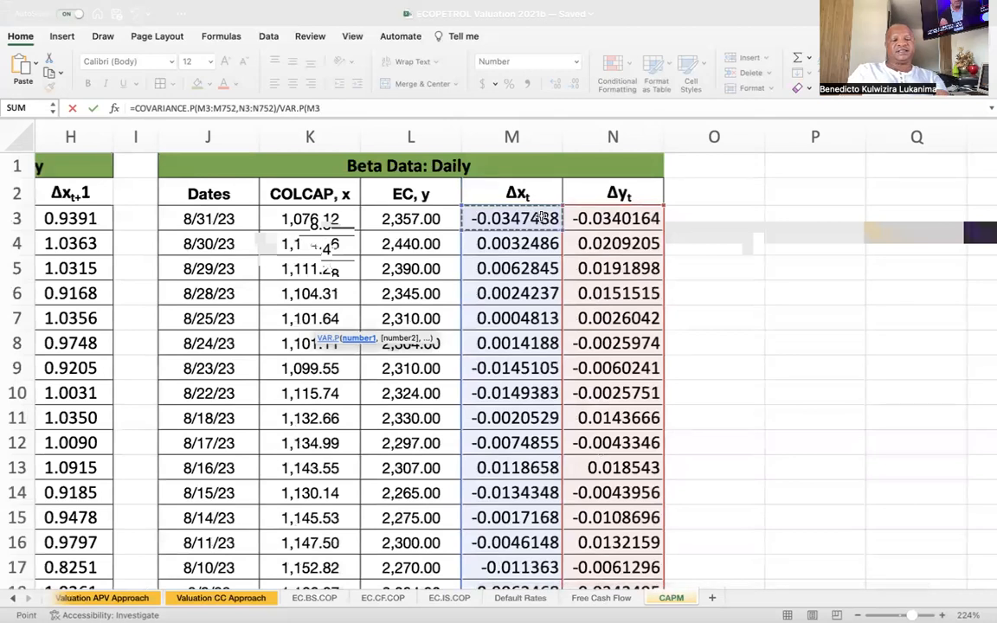
{"action": "key", "text": "super+shift+Down"}
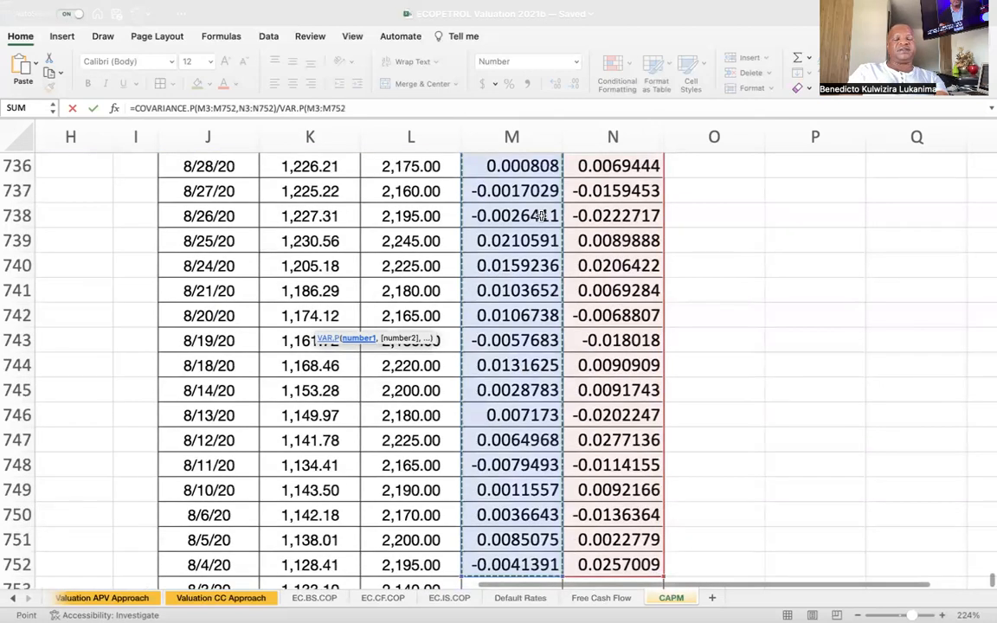
{"action": "key", "text": "Return"}
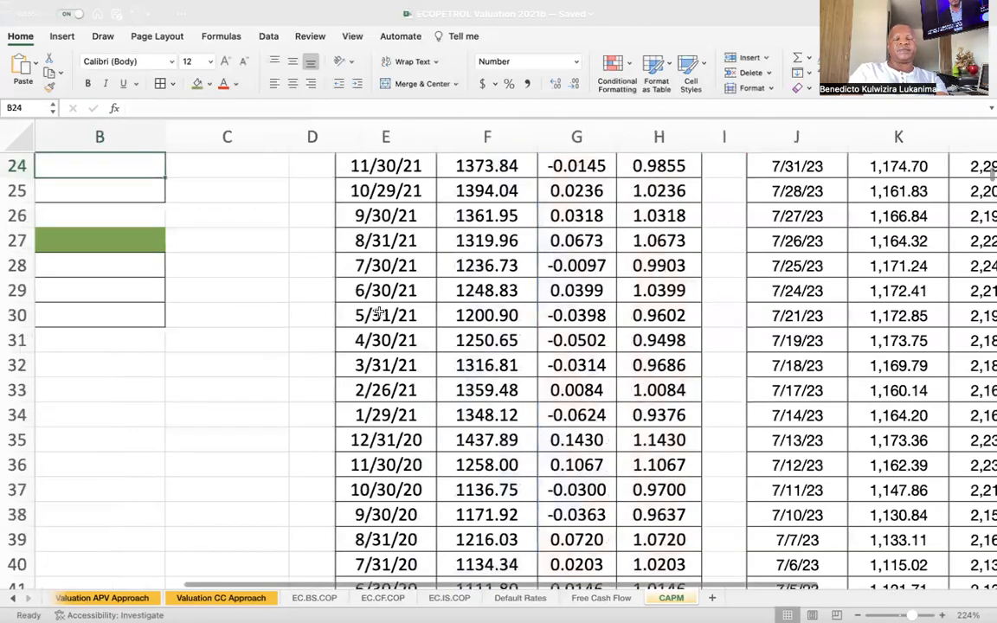
{"action": "scroll", "coordinate": [383, 311], "scroll_direction": "left", "scroll_amount": 3}
{"action": "scroll", "coordinate": [385, 326], "scroll_direction": "up", "scroll_amount": 2}
{"action": "scroll", "coordinate": [385, 325], "scroll_direction": "left", "scroll_amount": 1}
{"action": "scroll", "coordinate": [382, 323], "scroll_direction": "up", "scroll_amount": 2}
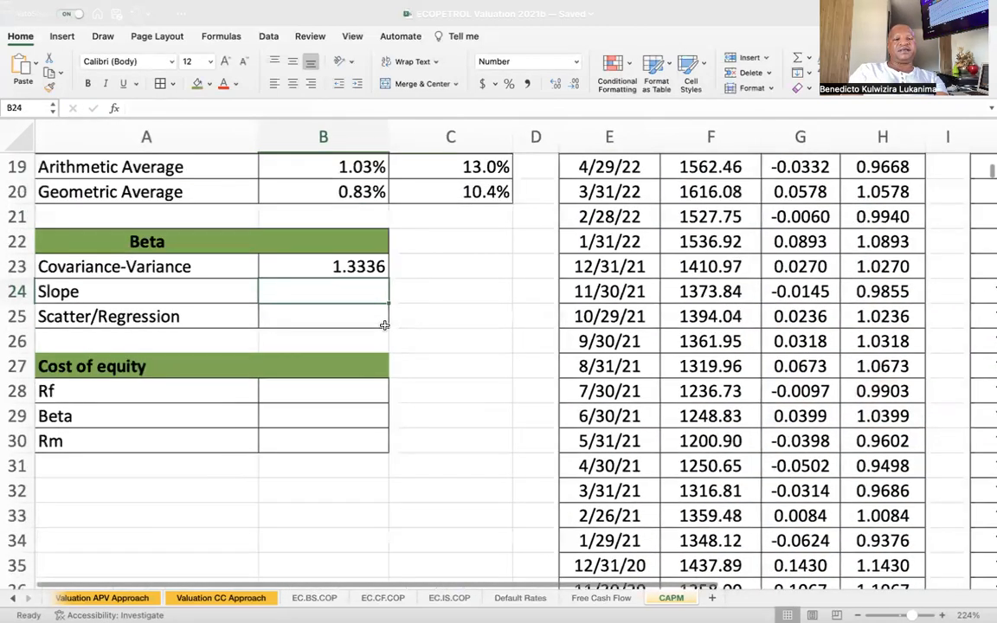
{"action": "left_click", "coordinate": [362, 309]}
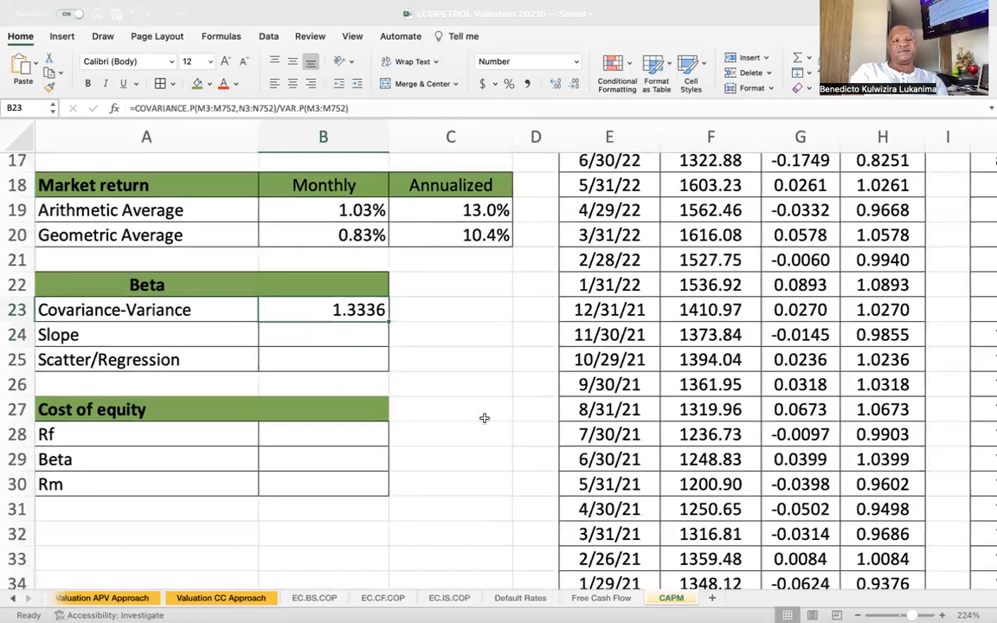
Start a SLOPE formula in the Slope cell B24 with the EC returns N3:N752 as the known ys.
{"action": "left_click", "coordinate": [361, 340]}
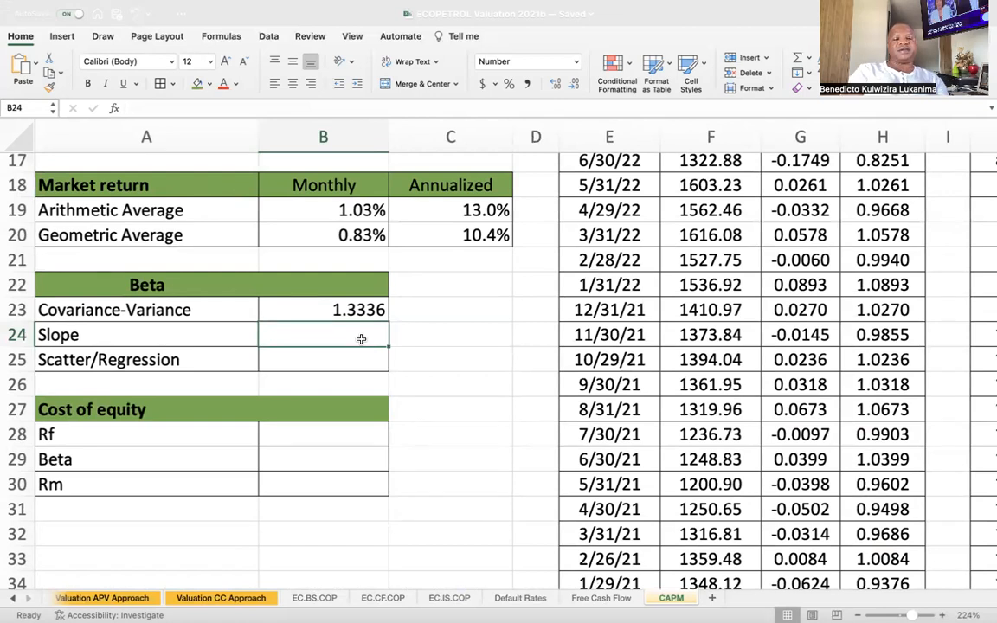
{"action": "type", "text": "=slop"}
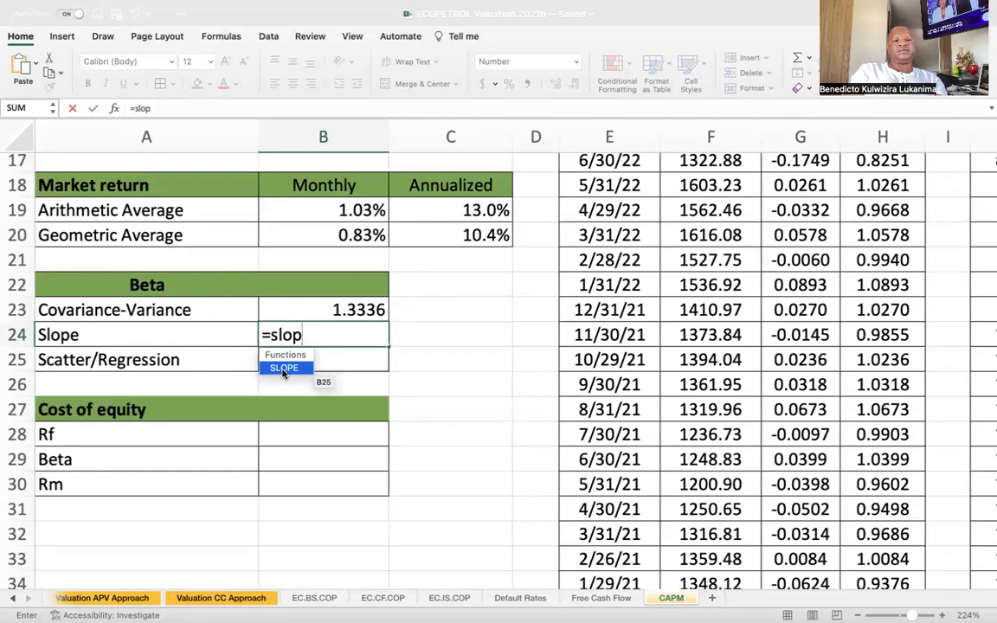
{"action": "double_click", "coordinate": [279, 370]}
{"action": "scroll", "coordinate": [637, 398], "scroll_direction": "right", "scroll_amount": 5}
{"action": "scroll", "coordinate": [636, 399], "scroll_direction": "up", "scroll_amount": 3}
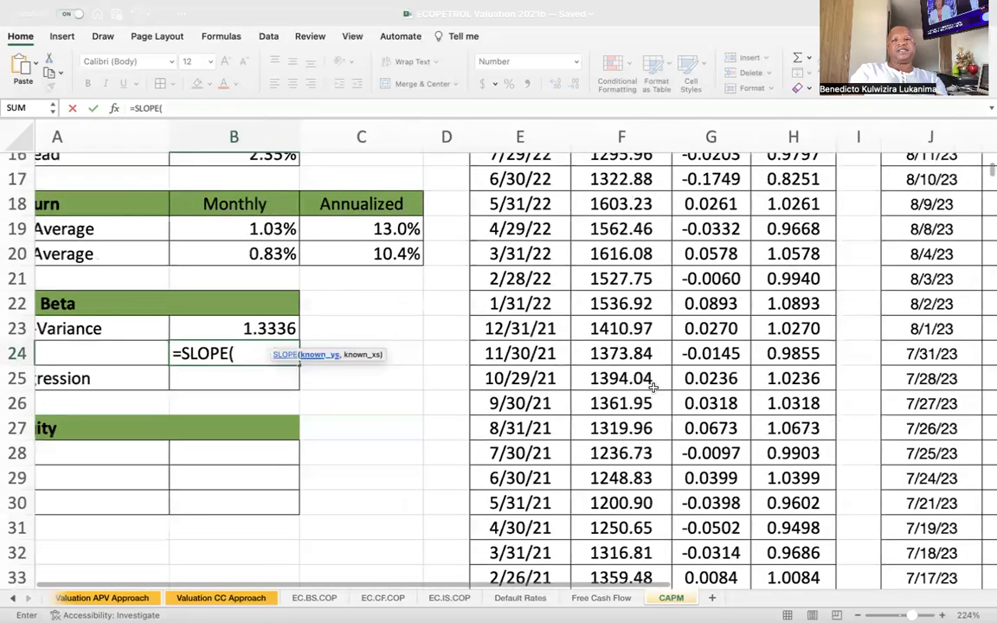
{"action": "scroll", "coordinate": [652, 388], "scroll_direction": "up", "scroll_amount": 5}
{"action": "scroll", "coordinate": [653, 388], "scroll_direction": "right", "scroll_amount": 4}
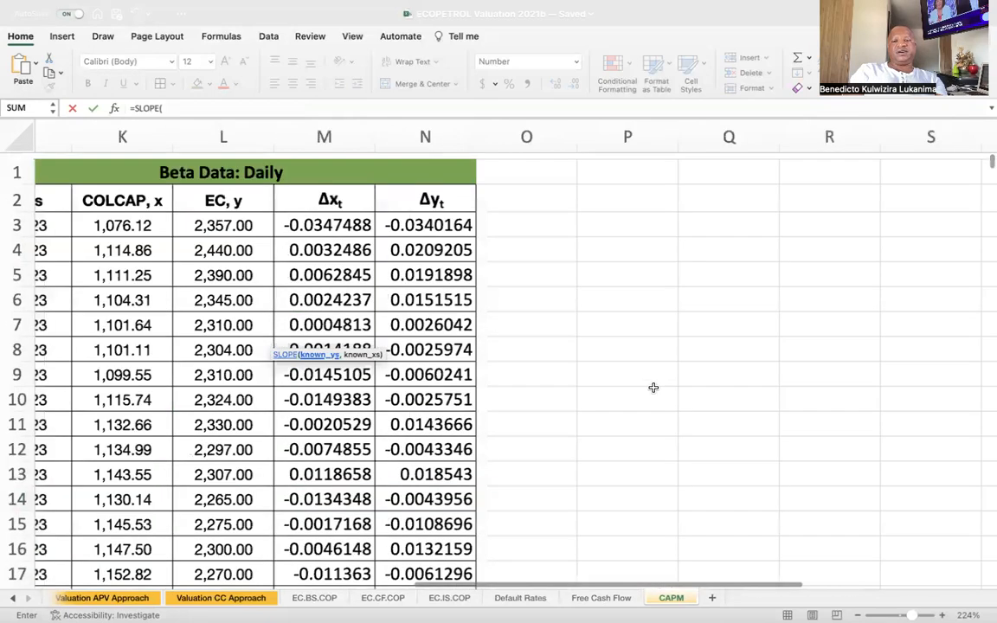
{"action": "scroll", "coordinate": [668, 262], "scroll_direction": "up", "scroll_amount": 1}
{"action": "scroll", "coordinate": [668, 262], "scroll_direction": "left", "scroll_amount": 1}
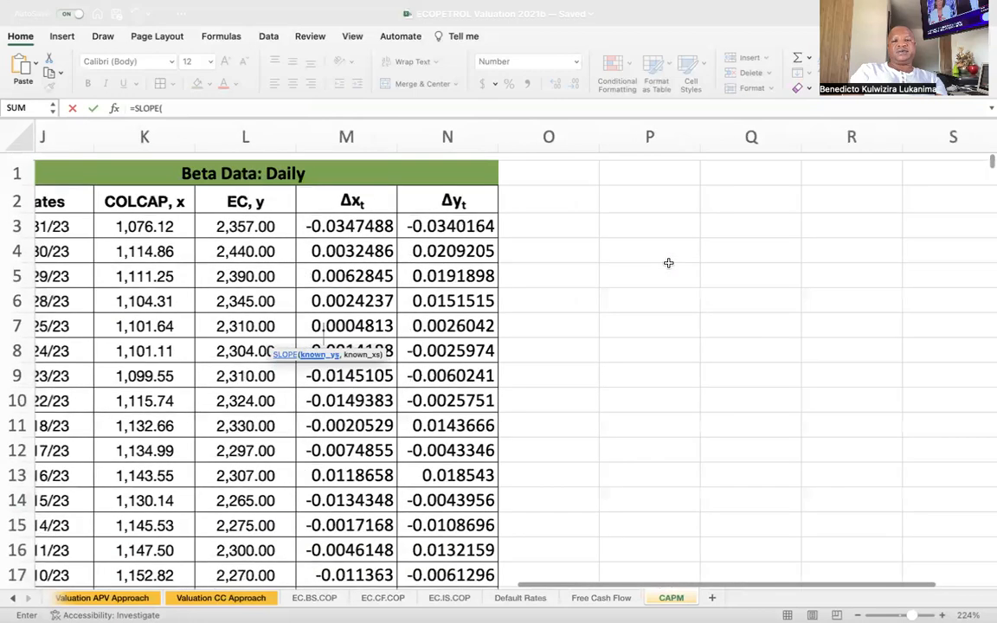
{"action": "scroll", "coordinate": [668, 262], "scroll_direction": "down", "scroll_amount": 1}
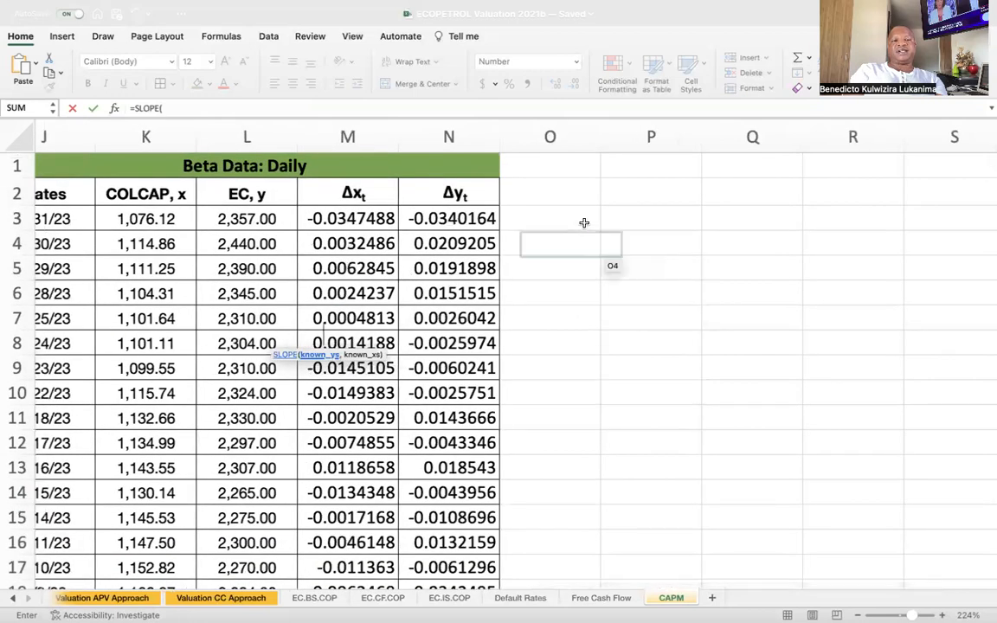
{"action": "left_click", "coordinate": [448, 215]}
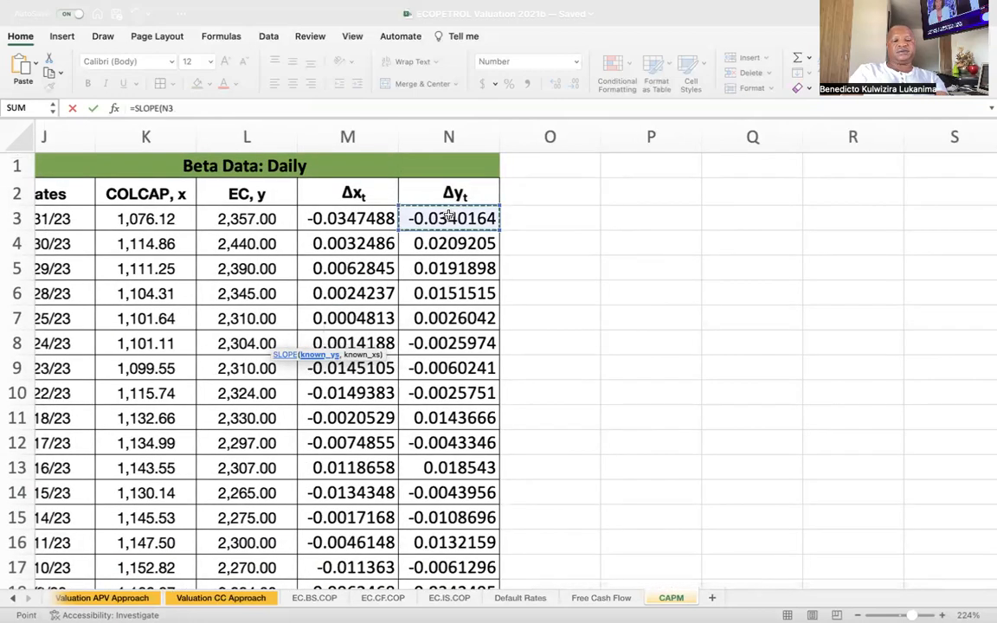
{"action": "key", "text": "super+shift+Down"}
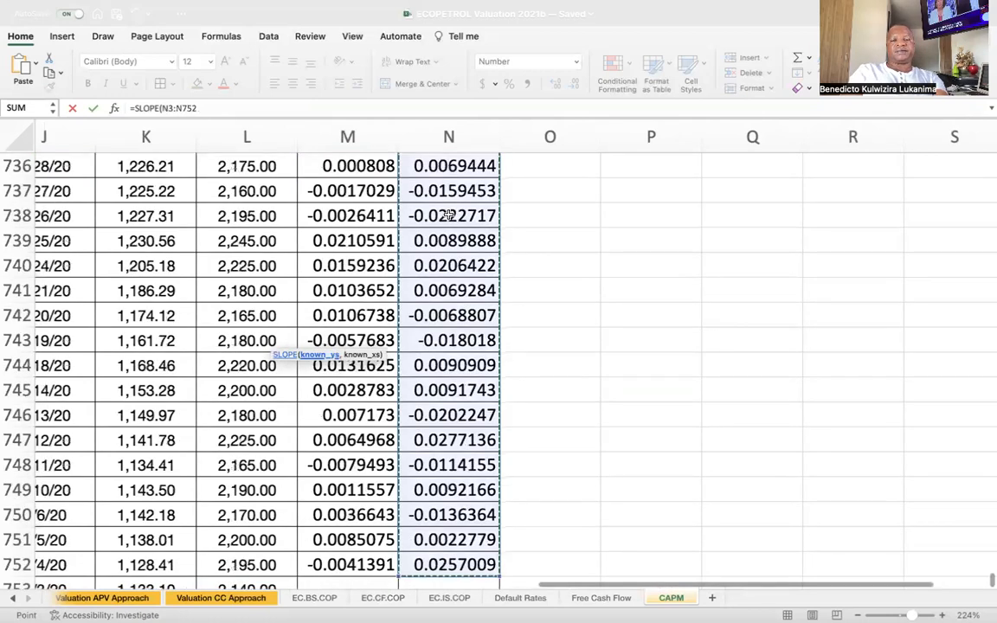
{"action": "type", "text": ","}
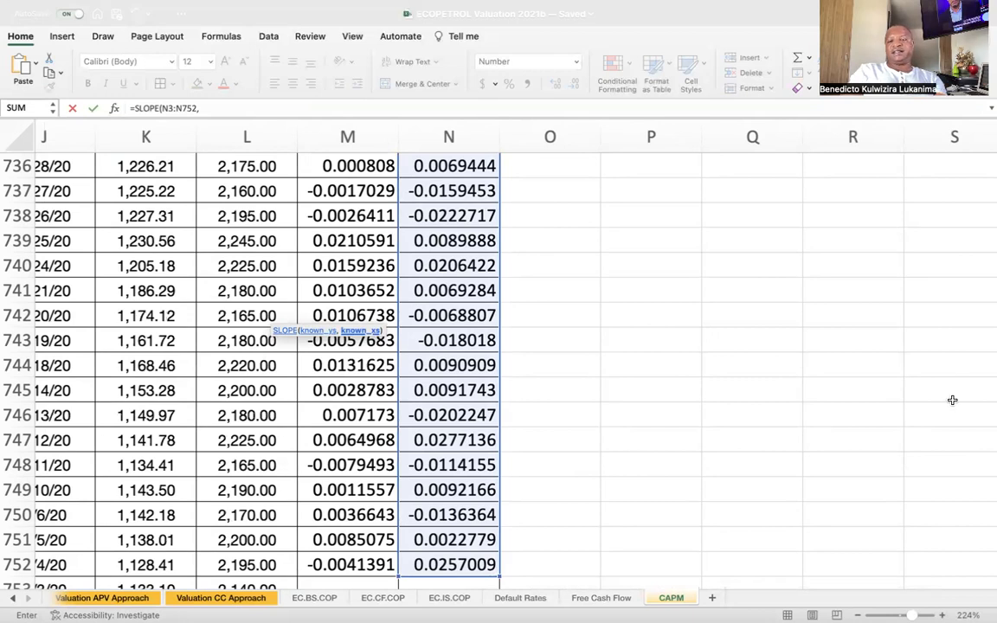
Add the COLCAP returns M3:M752 as the known xs, complete the SLOPE formula and check it in B24.
{"action": "left_click_drag", "start_coordinate": [990, 585], "coordinate": [988, 100]}
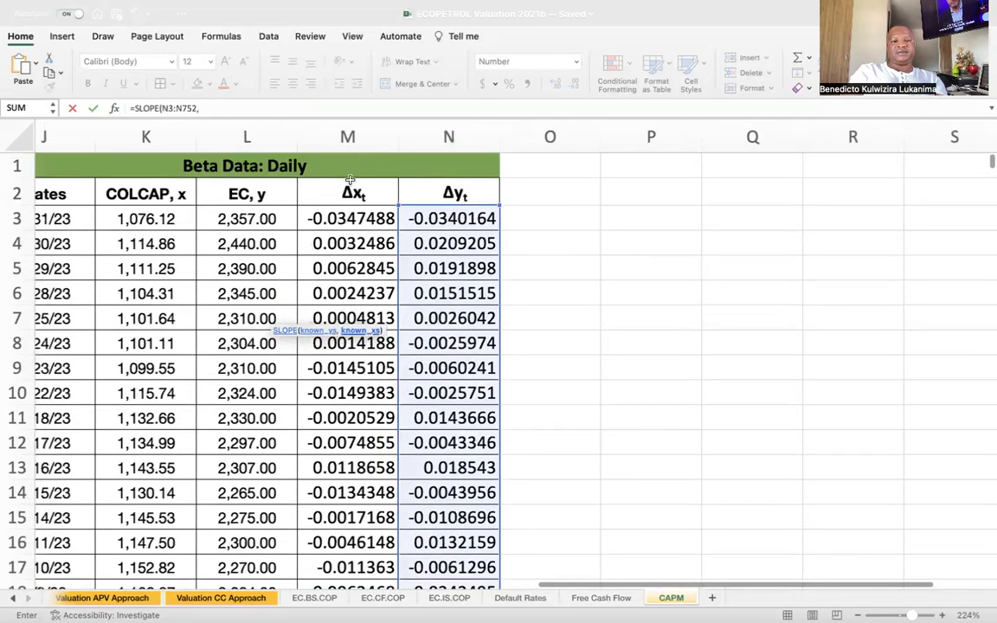
{"action": "left_click", "coordinate": [349, 218]}
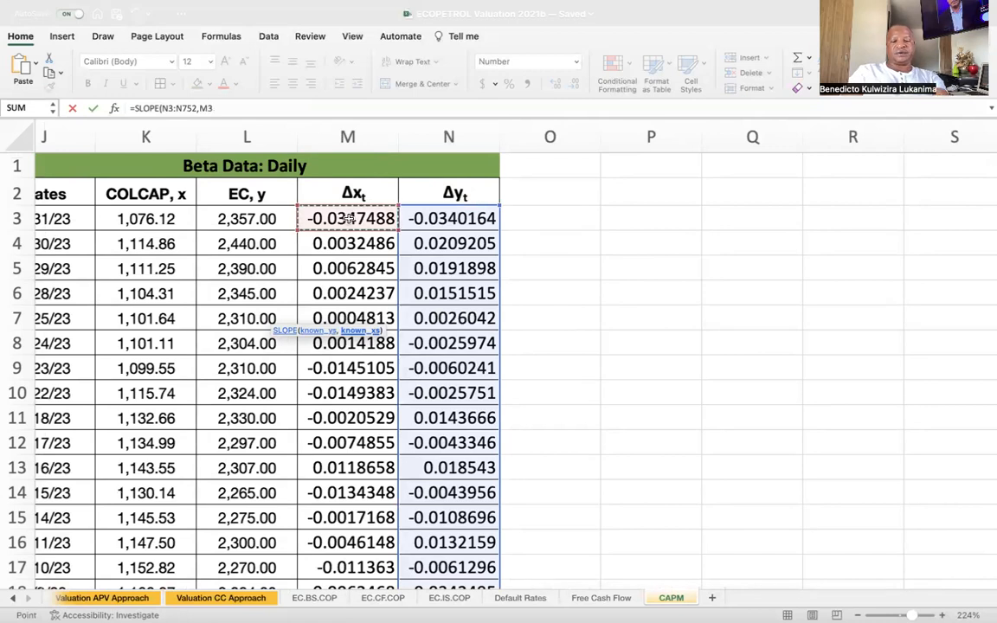
{"action": "key", "text": "ctrl+shift+Down"}
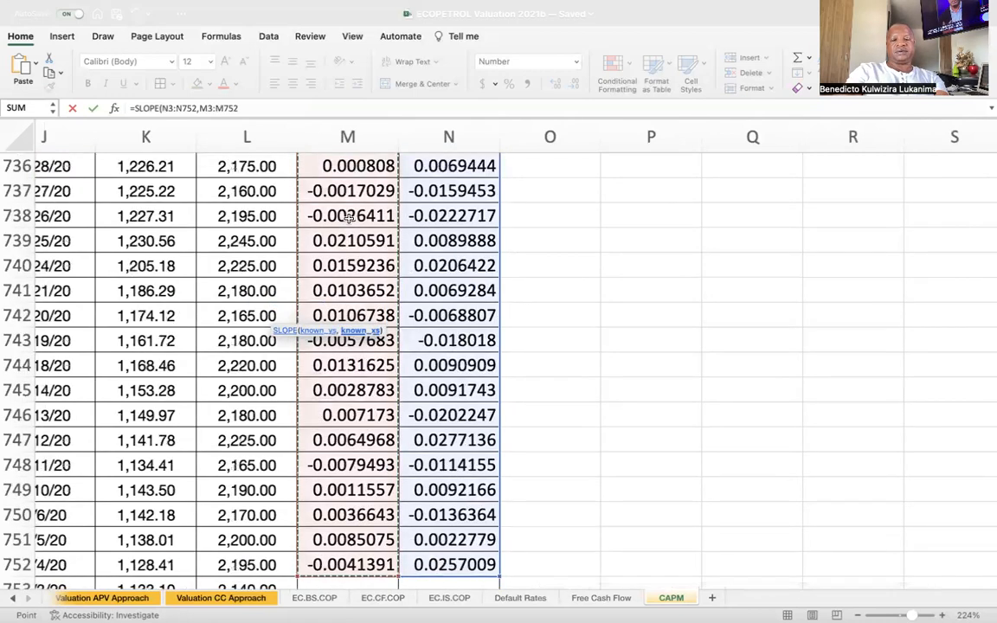
{"action": "key", "text": "Return"}
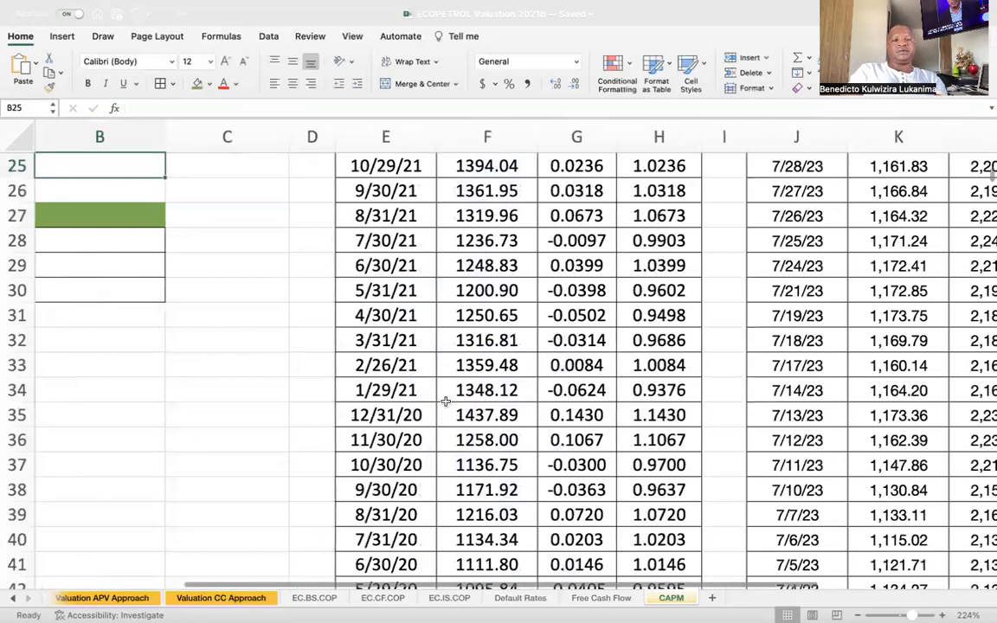
{"action": "scroll", "coordinate": [449, 415], "scroll_direction": "left", "scroll_amount": 3}
{"action": "scroll", "coordinate": [450, 416], "scroll_direction": "up", "scroll_amount": 3}
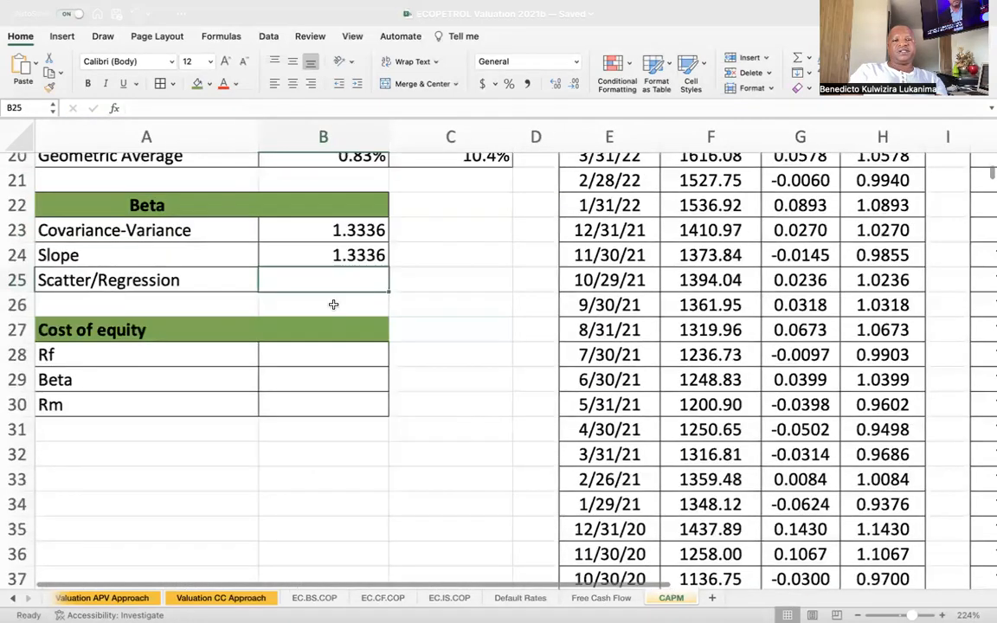
{"action": "left_click", "coordinate": [345, 251]}
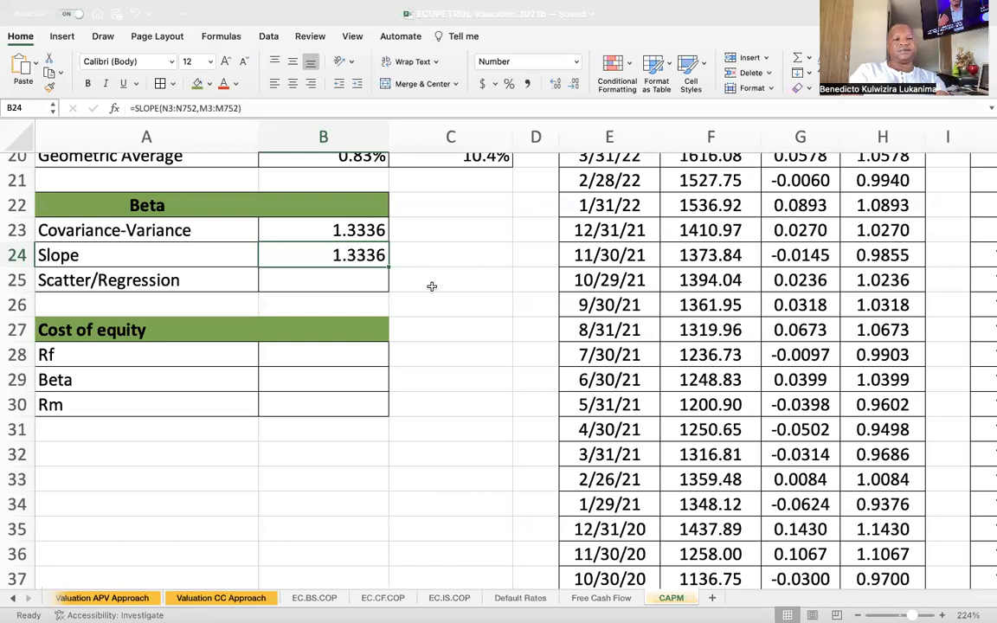
Insert a scatter chart of the daily COLCAP and EC returns, using M2:N752 with their headers, near the Beta section.
{"action": "left_click", "coordinate": [364, 281]}
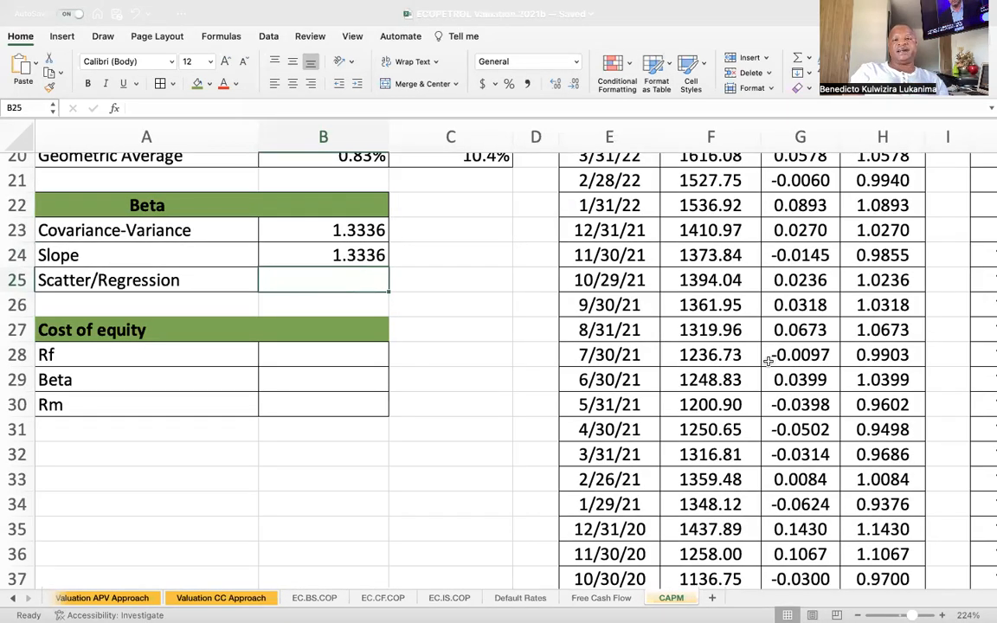
{"action": "scroll", "coordinate": [768, 357], "scroll_direction": "up", "scroll_amount": 3}
{"action": "scroll", "coordinate": [768, 361], "scroll_direction": "up", "scroll_amount": 3}
{"action": "scroll", "coordinate": [768, 361], "scroll_direction": "right", "scroll_amount": 2}
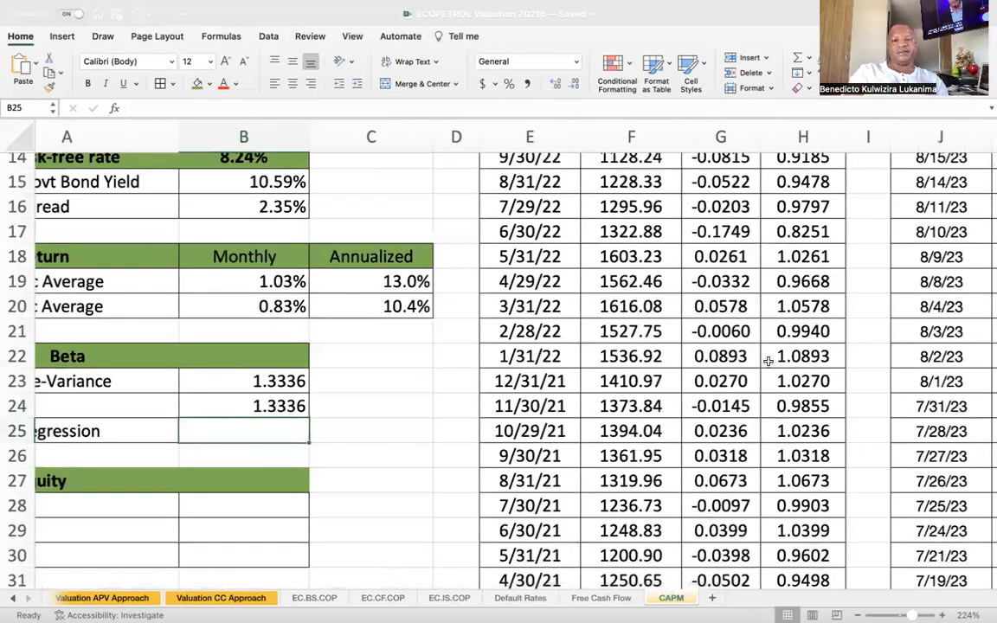
{"action": "scroll", "coordinate": [689, 422], "scroll_direction": "up", "scroll_amount": 1}
{"action": "scroll", "coordinate": [690, 421], "scroll_direction": "right", "scroll_amount": 1}
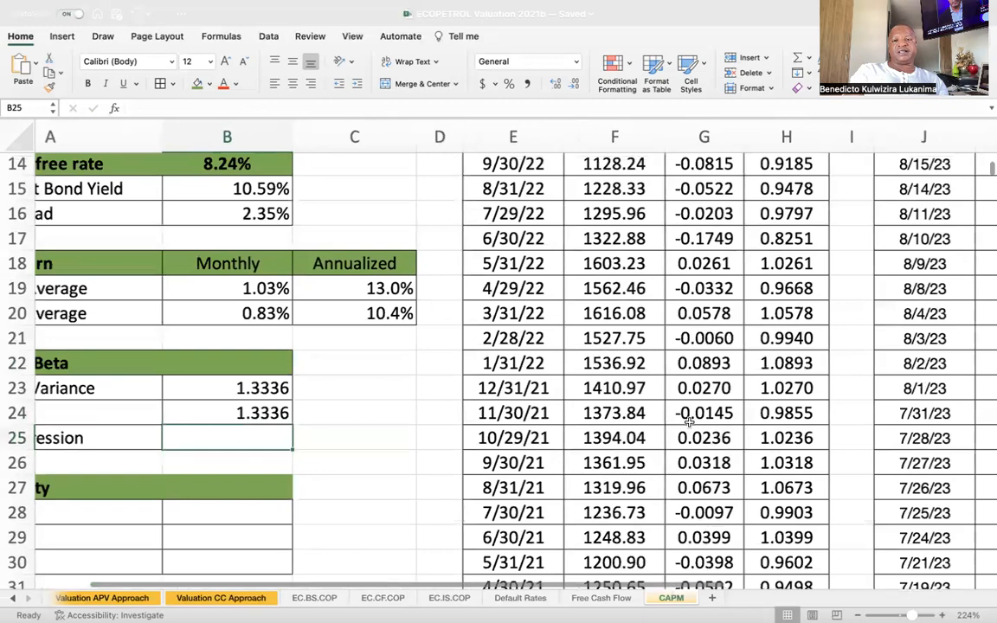
{"action": "scroll", "coordinate": [689, 421], "scroll_direction": "right", "scroll_amount": 3}
{"action": "scroll", "coordinate": [689, 421], "scroll_direction": "up", "scroll_amount": 1}
{"action": "scroll", "coordinate": [689, 422], "scroll_direction": "up", "scroll_amount": 5}
{"action": "scroll", "coordinate": [690, 422], "scroll_direction": "right", "scroll_amount": 4}
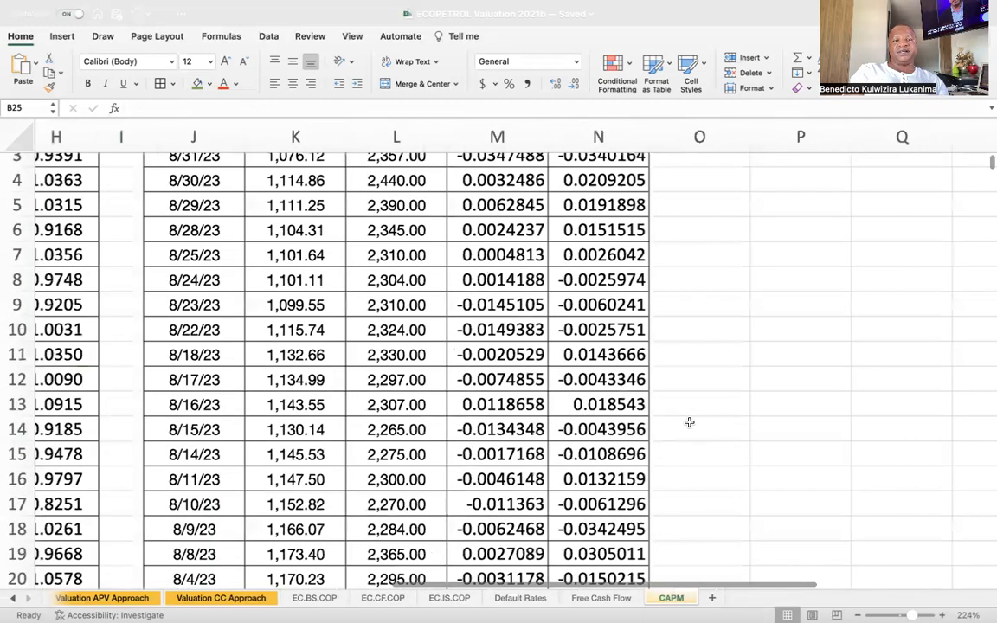
{"action": "scroll", "coordinate": [689, 422], "scroll_direction": "up", "scroll_amount": 2}
{"action": "scroll", "coordinate": [690, 422], "scroll_direction": "right", "scroll_amount": 1}
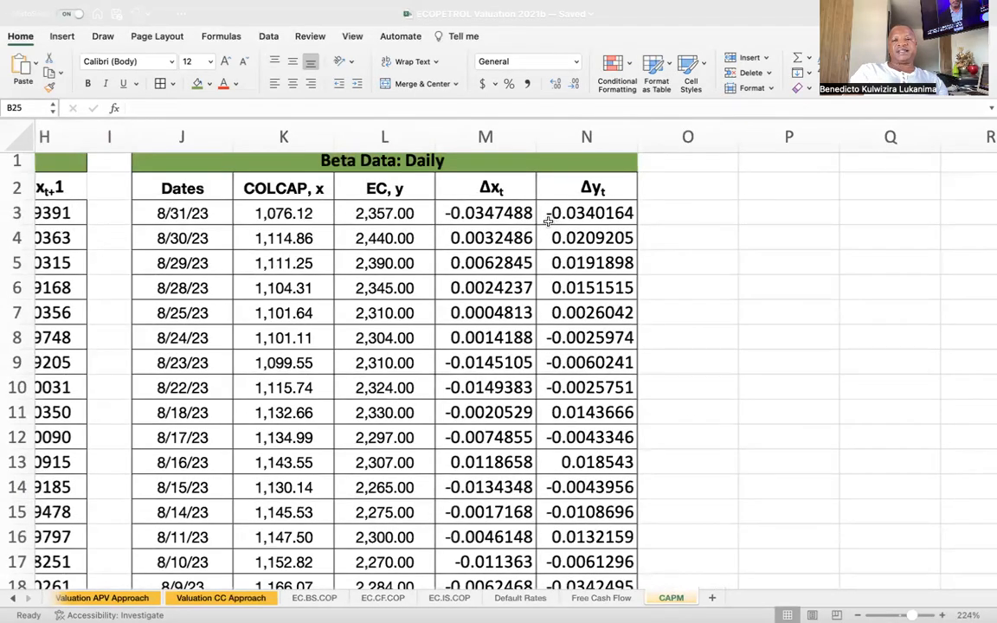
{"action": "left_click", "coordinate": [479, 194]}
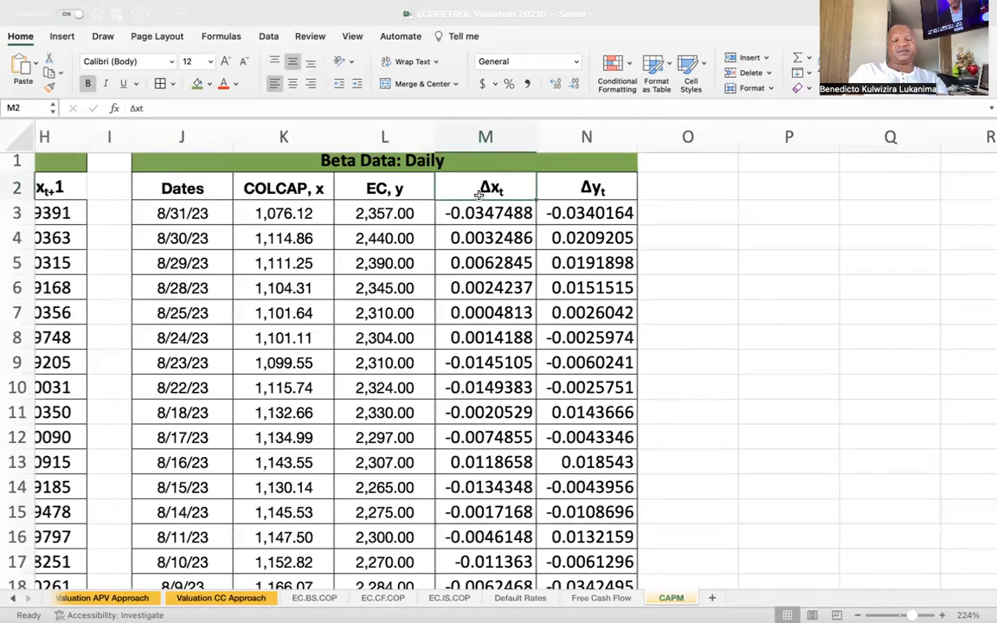
{"action": "key", "text": "shift+Right"}
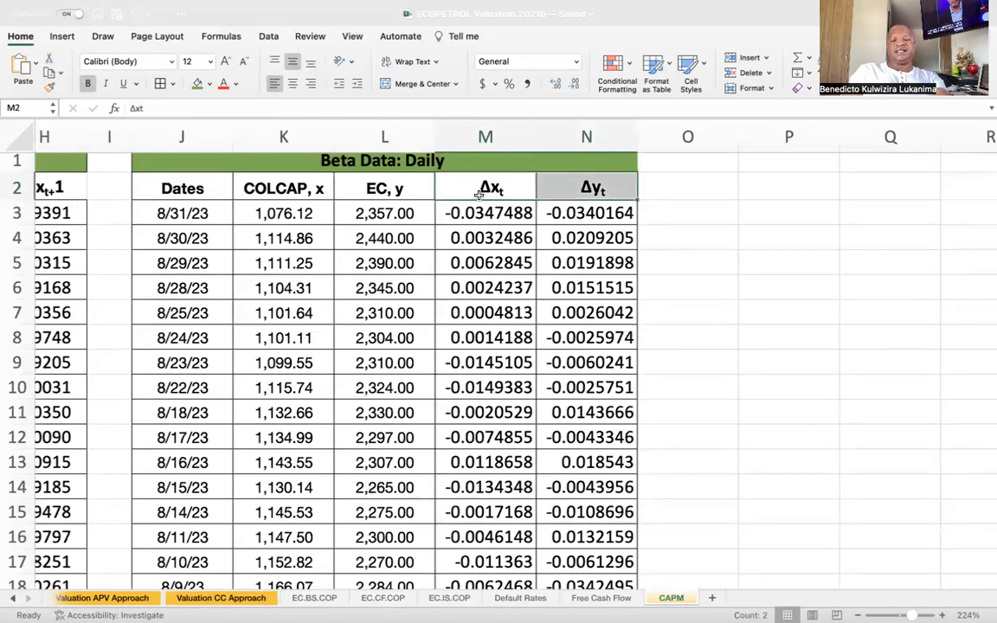
{"action": "key", "text": "ctrl+shift+Down"}
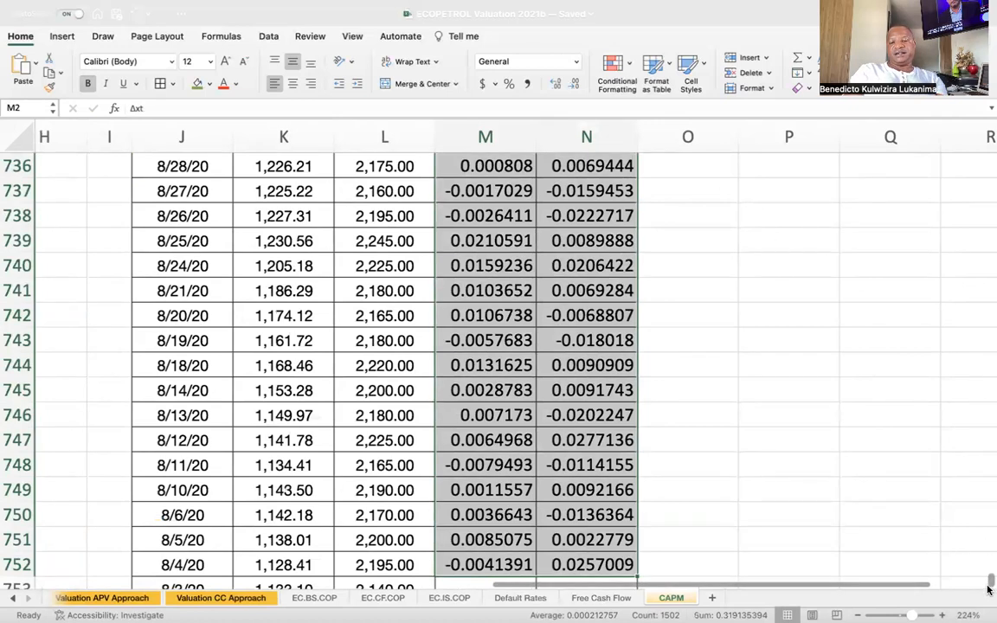
{"action": "left_click_drag", "start_coordinate": [990, 586], "coordinate": [977, 105]}
{"action": "scroll", "coordinate": [639, 425], "scroll_direction": "left", "scroll_amount": 3}
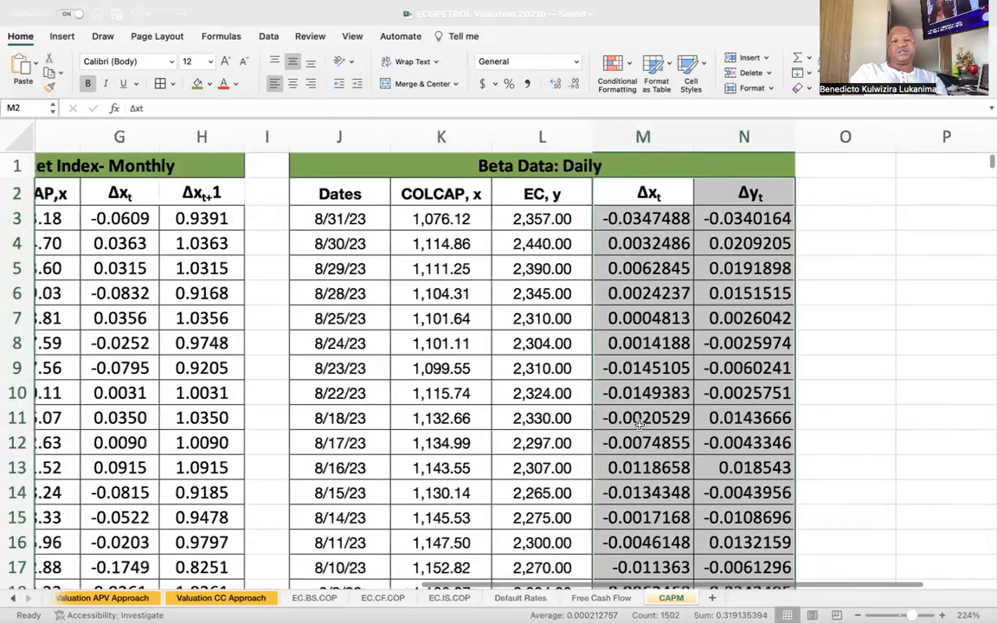
{"action": "scroll", "coordinate": [639, 425], "scroll_direction": "left", "scroll_amount": 5}
{"action": "scroll", "coordinate": [639, 425], "scroll_direction": "down", "scroll_amount": 2}
{"action": "scroll", "coordinate": [639, 424], "scroll_direction": "left", "scroll_amount": 1}
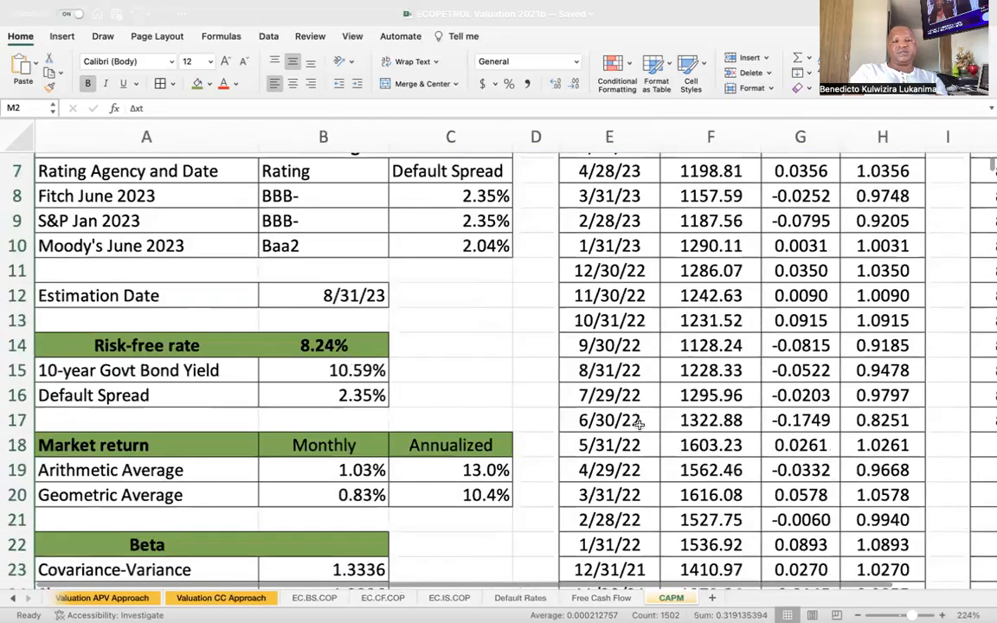
{"action": "scroll", "coordinate": [639, 422], "scroll_direction": "down", "scroll_amount": 6}
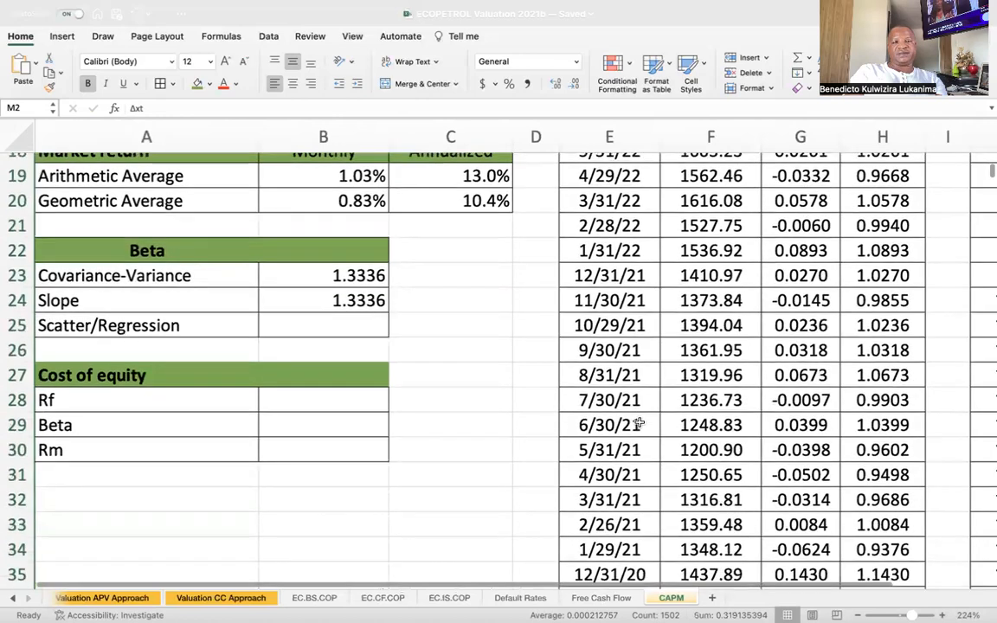
{"action": "scroll", "coordinate": [639, 422], "scroll_direction": "down", "scroll_amount": 1}
{"action": "scroll", "coordinate": [178, 205], "scroll_direction": "right", "scroll_amount": 1}
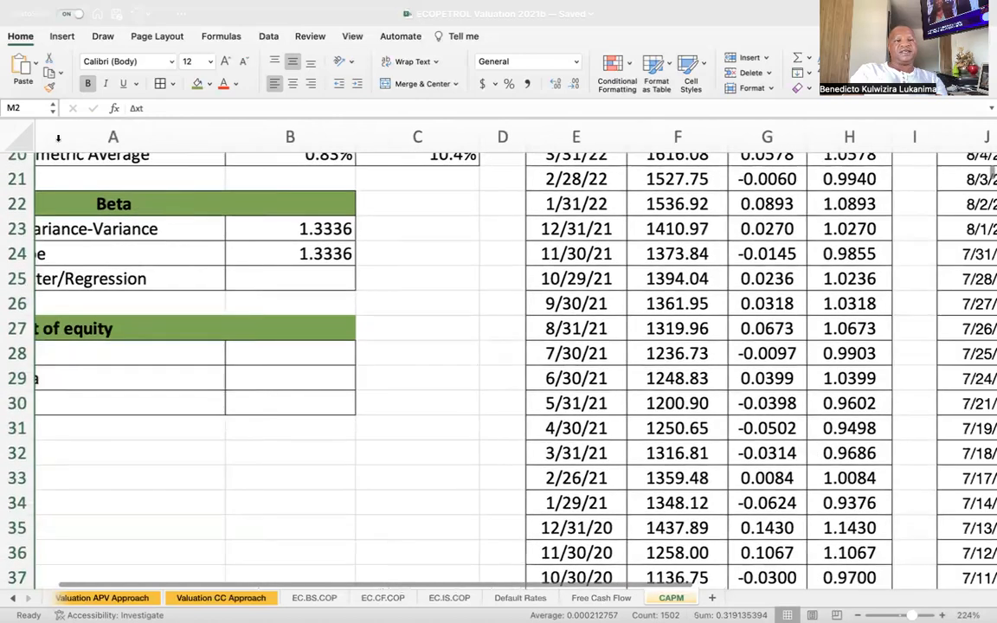
{"action": "left_click", "coordinate": [63, 36]}
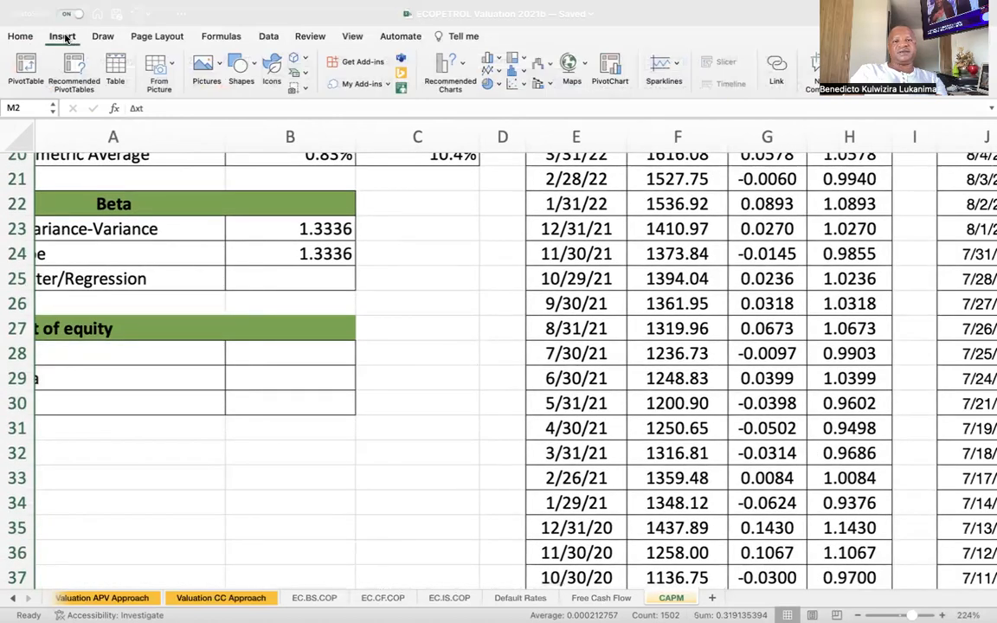
{"action": "left_click", "coordinate": [512, 87]}
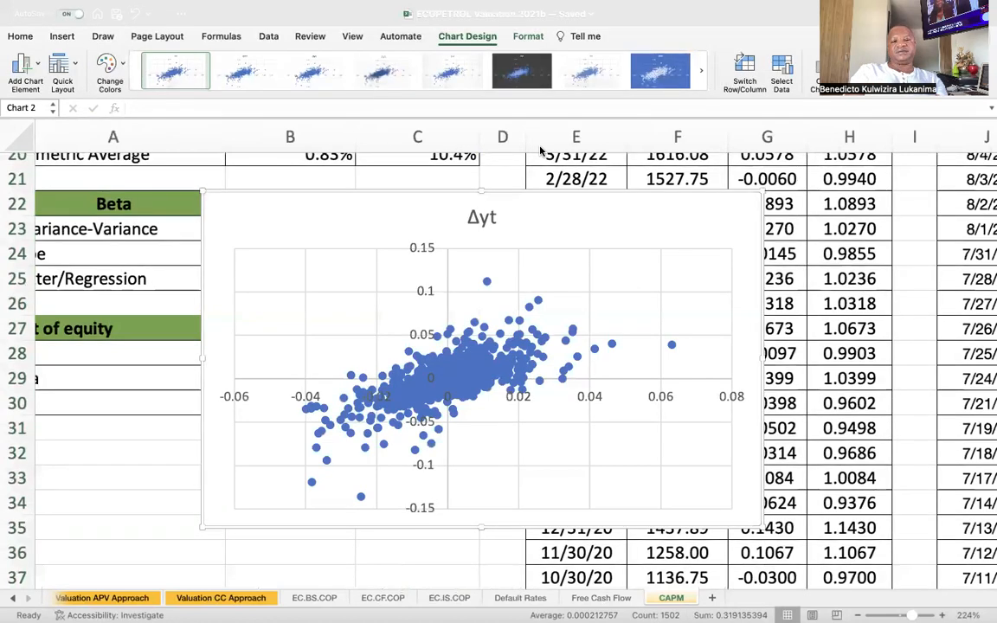
{"action": "left_click", "coordinate": [482, 218]}
{"action": "left_click", "coordinate": [562, 234]}
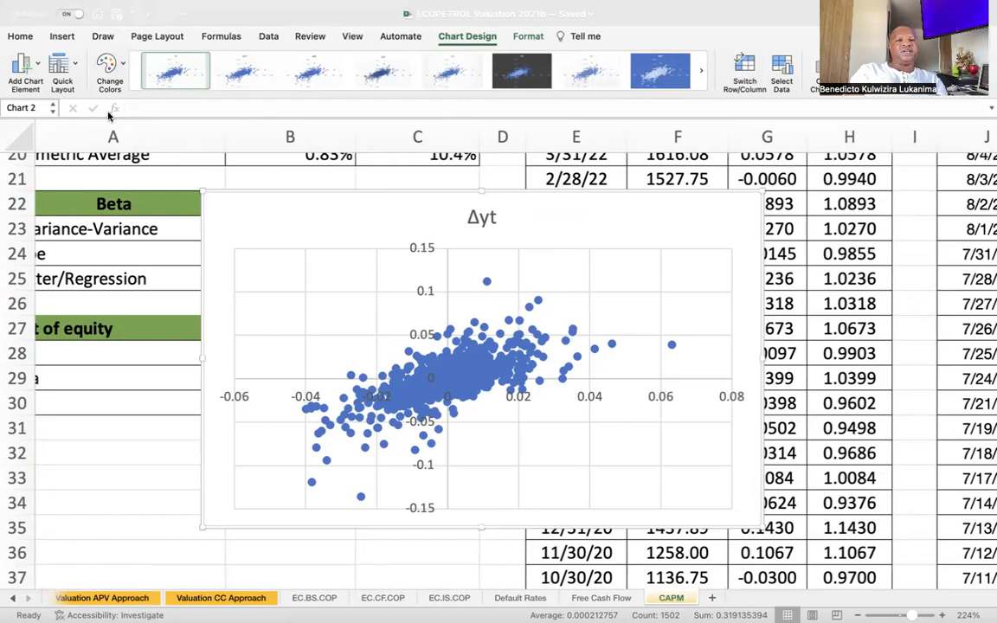
Apply the quick layout with a linear trendline, equation and R² to the scatter chart, and move the equation label clear of the points.
{"action": "left_click", "coordinate": [77, 66]}
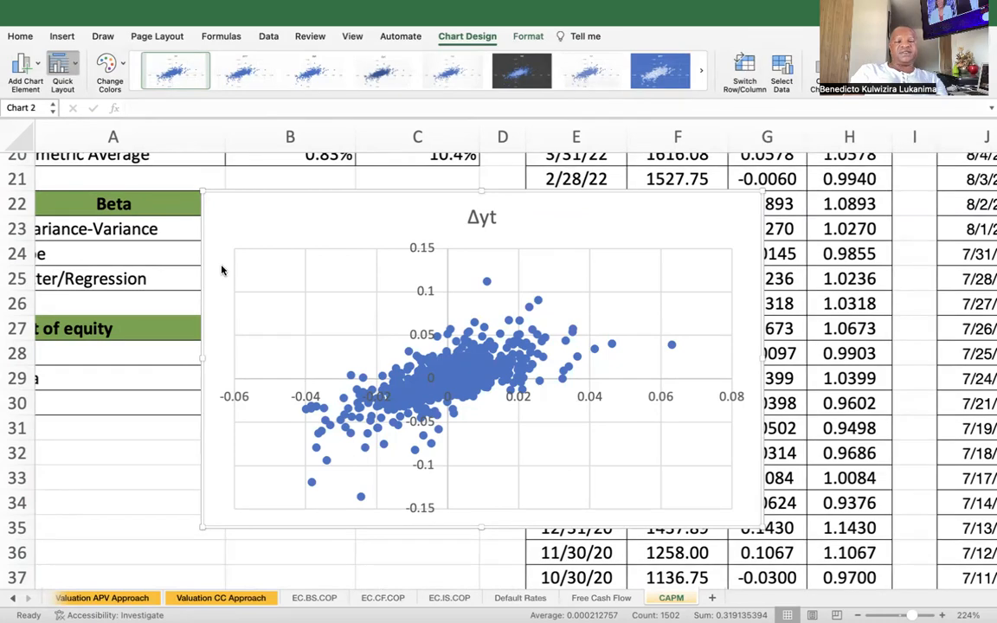
{"action": "left_click", "coordinate": [242, 272]}
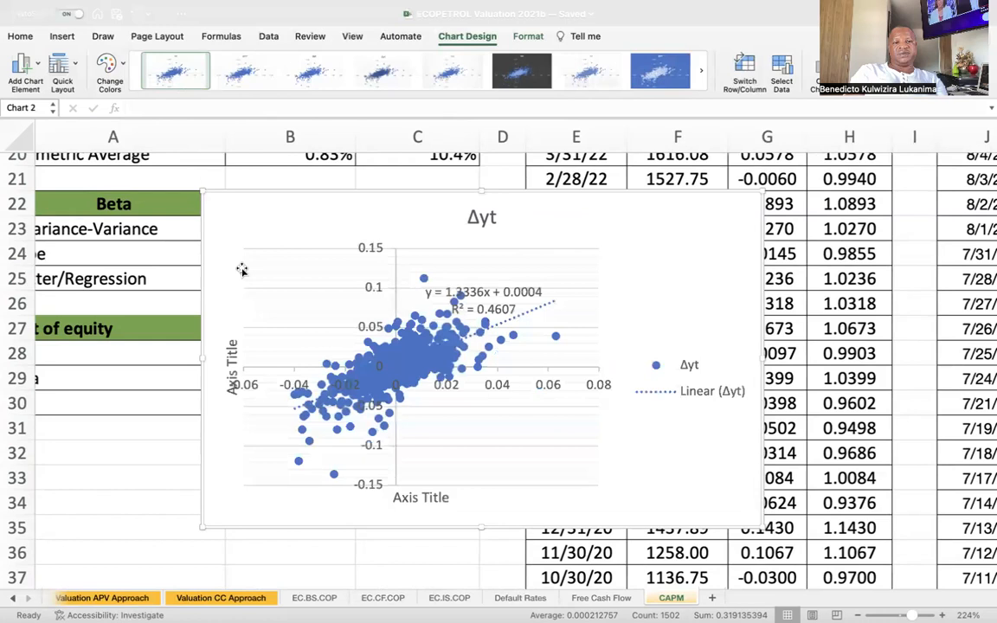
{"action": "left_click", "coordinate": [494, 286]}
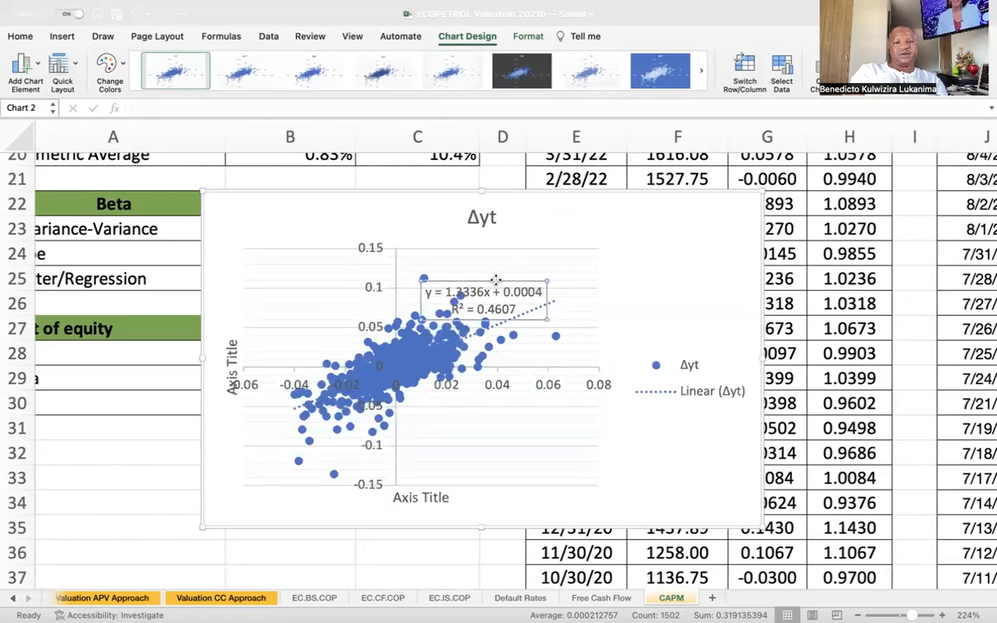
{"action": "left_click_drag", "start_coordinate": [495, 280], "coordinate": [564, 250]}
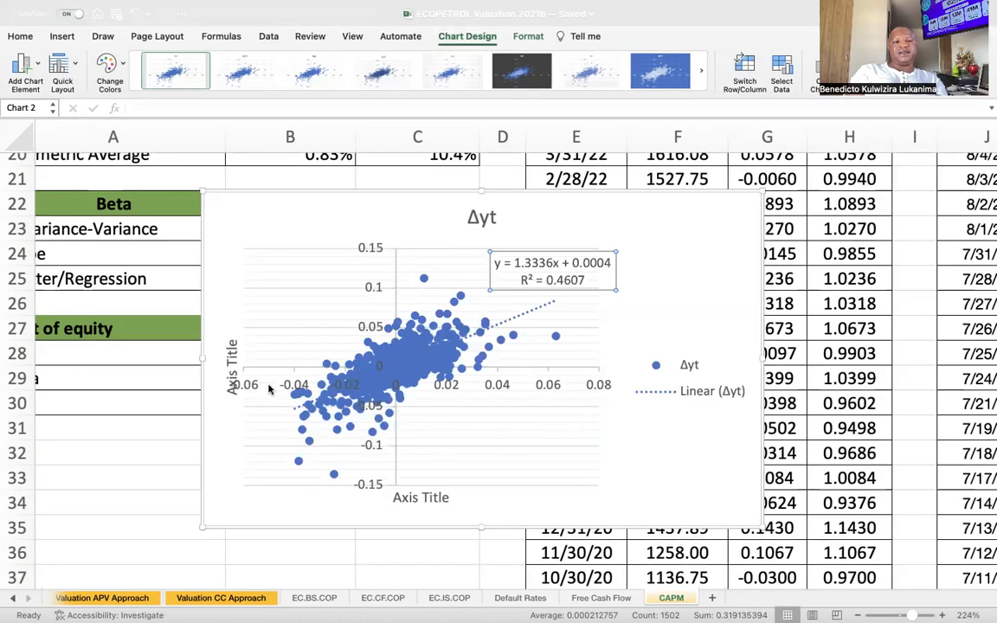
{"action": "scroll", "coordinate": [269, 390], "scroll_direction": "left", "scroll_amount": 2}
{"action": "scroll", "coordinate": [270, 390], "scroll_direction": "up", "scroll_amount": 3}
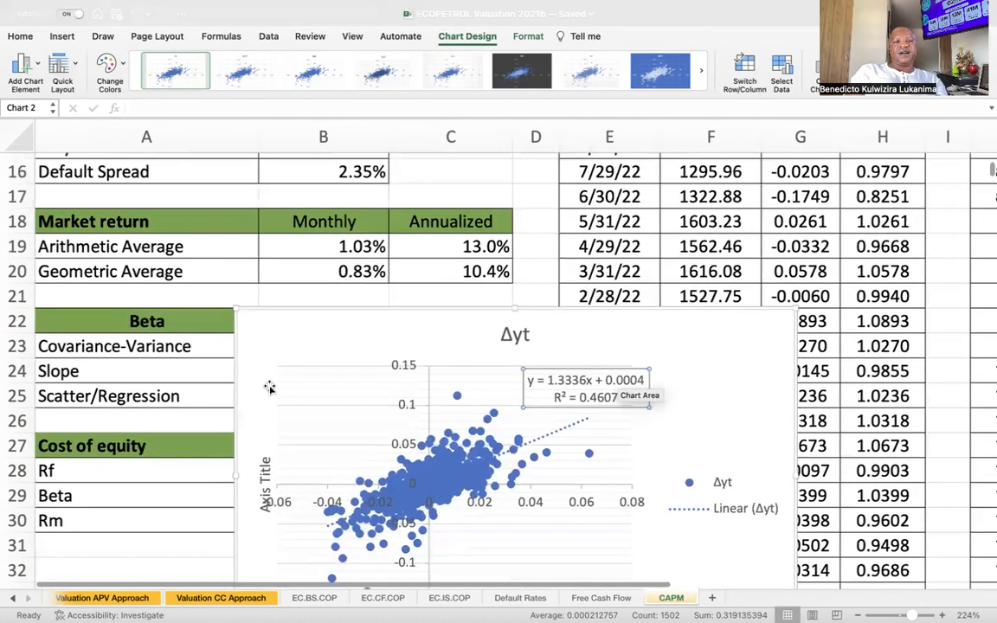
Move the scatter chart clear of the Beta values, link the Scatter/Regression beta in B25 to B24, and place the chart beside the Beta section.
{"action": "left_click_drag", "start_coordinate": [310, 364], "coordinate": [520, 349]}
{"action": "left_click", "coordinate": [359, 443]}
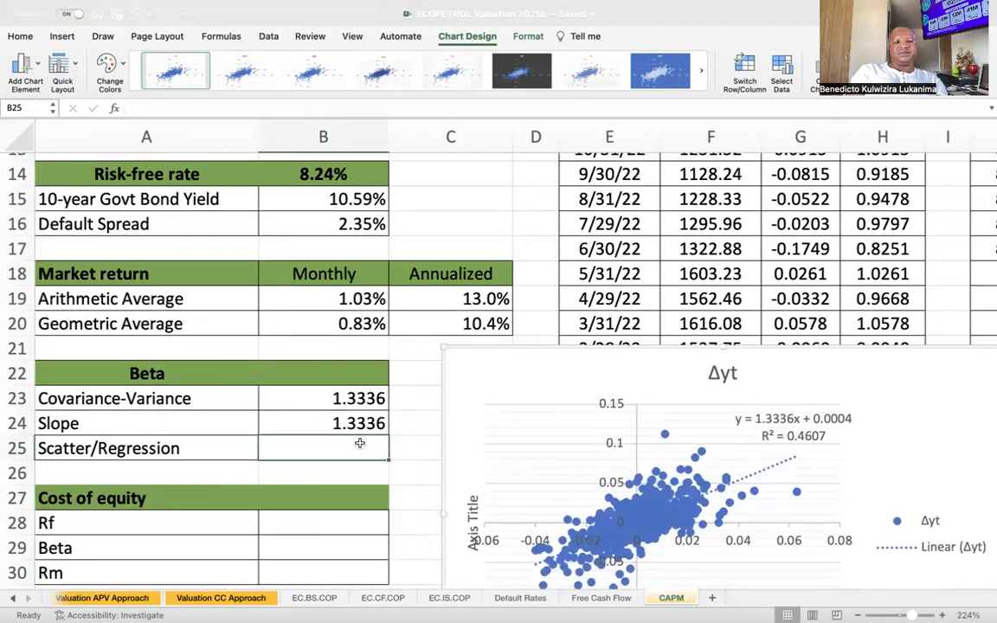
{"action": "type", "text": "="}
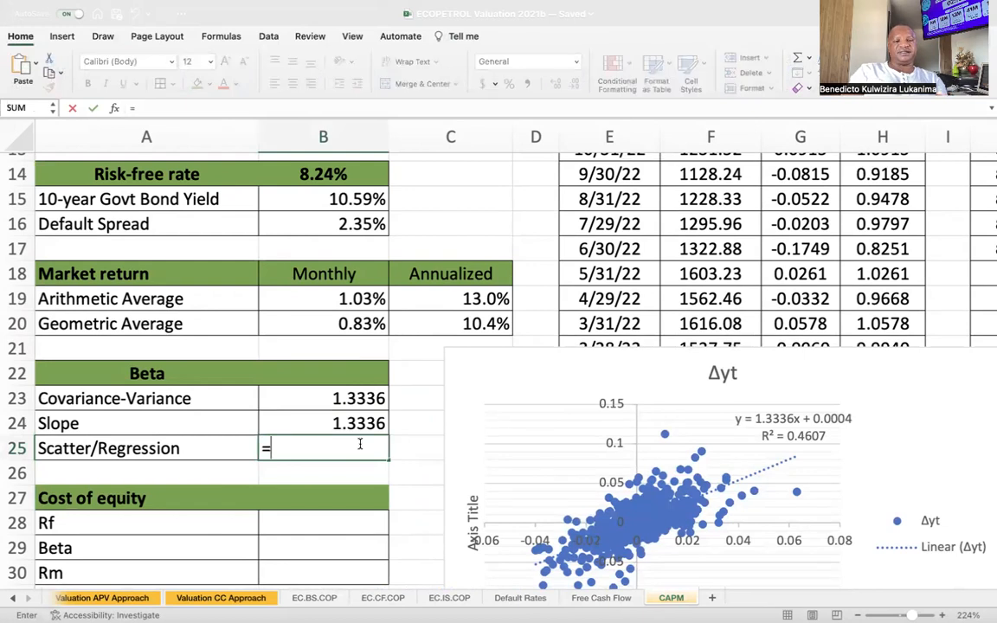
{"action": "left_click", "coordinate": [345, 422]}
{"action": "key", "text": "Return"}
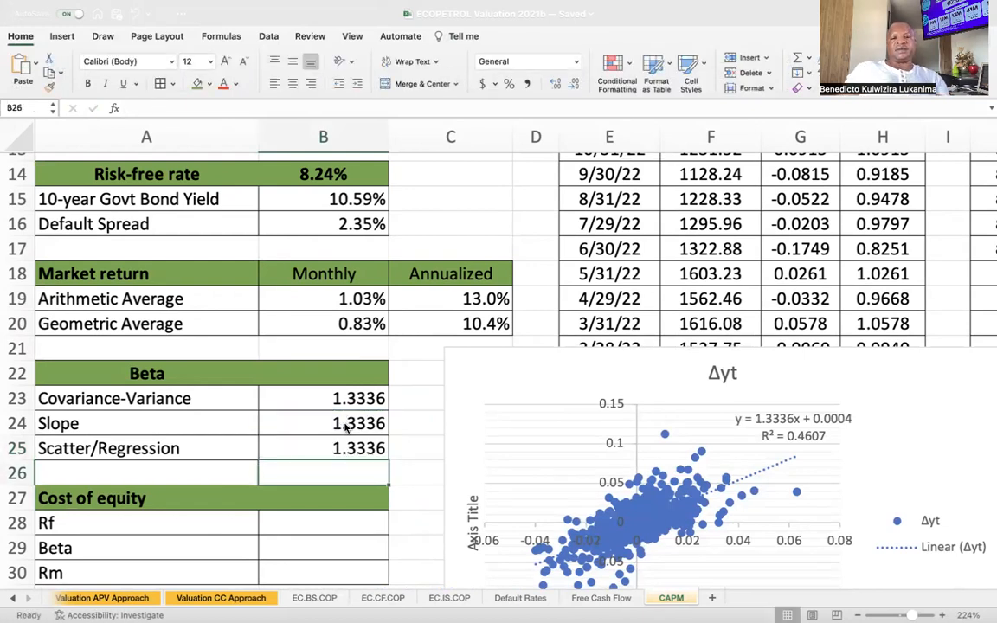
{"action": "left_click_drag", "start_coordinate": [509, 347], "coordinate": [463, 231]}
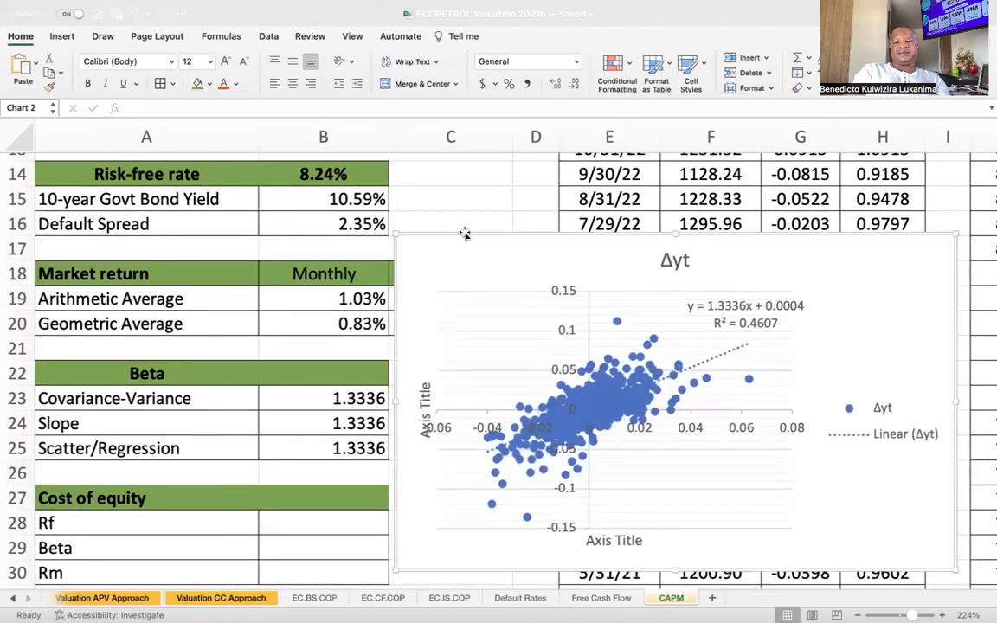
Fill the Rf cell B28 under Cost of equity with a link to the risk-free rate in B14.
{"action": "scroll", "coordinate": [578, 367], "scroll_direction": "down", "scroll_amount": 3}
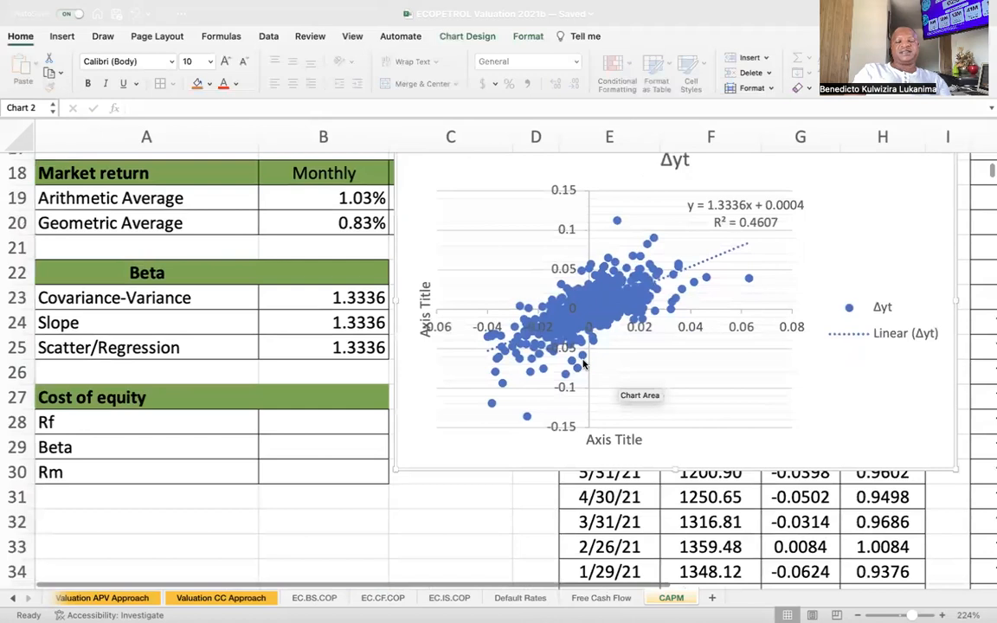
{"action": "left_click", "coordinate": [126, 397]}
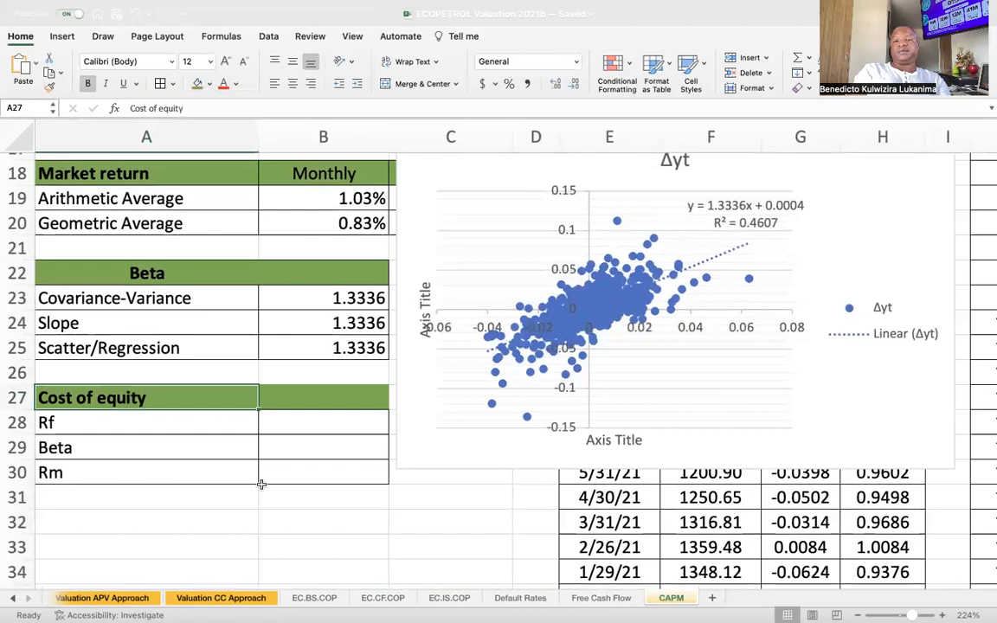
{"action": "left_click", "coordinate": [314, 424]}
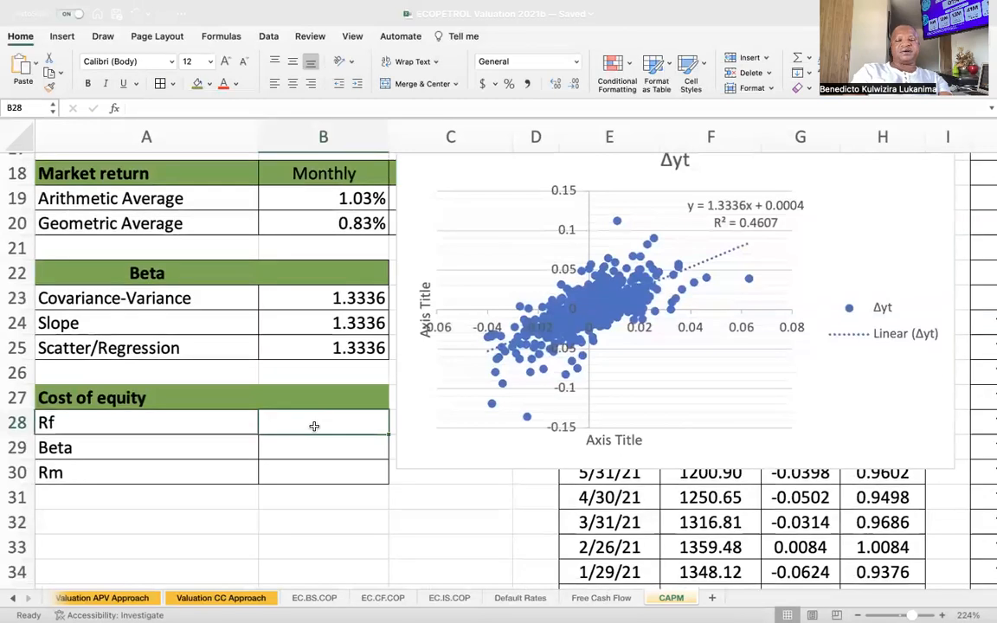
{"action": "type", "text": "="}
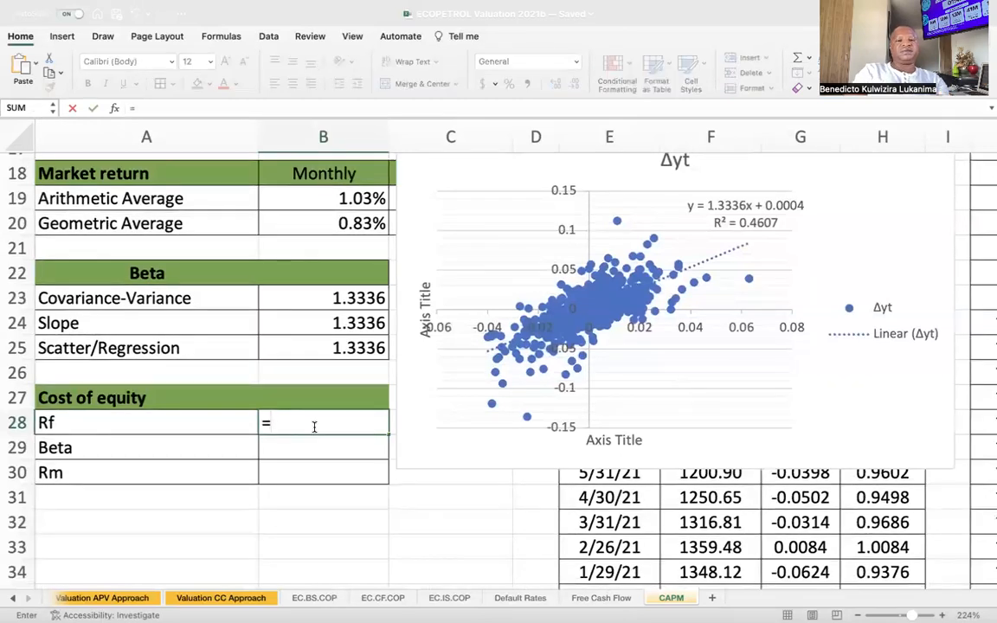
{"action": "scroll", "coordinate": [313, 260], "scroll_direction": "up", "scroll_amount": 5}
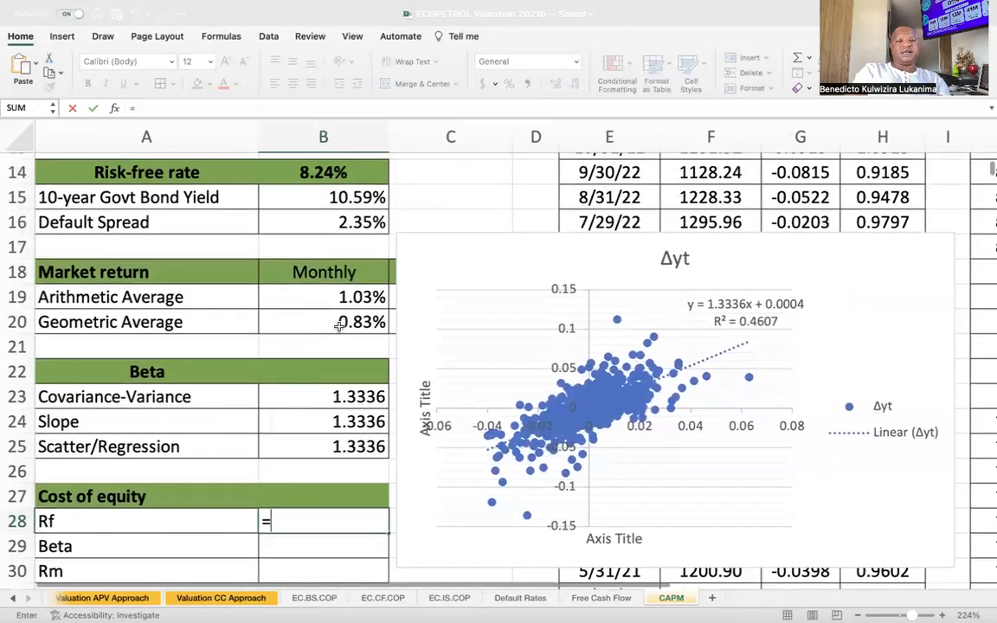
{"action": "scroll", "coordinate": [338, 327], "scroll_direction": "up", "scroll_amount": 2}
{"action": "left_click", "coordinate": [307, 316]}
{"action": "key", "text": "Return"}
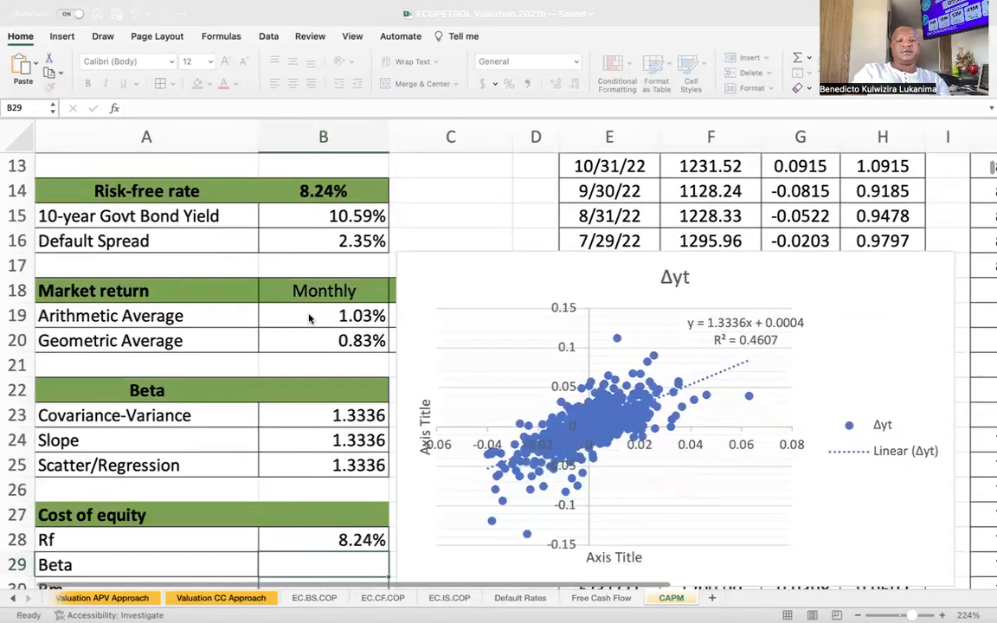
Fill the Beta cell B29 under Cost of equity with a link to the covariance-variance beta in B23.
{"action": "scroll", "coordinate": [363, 467], "scroll_direction": "down", "scroll_amount": 2}
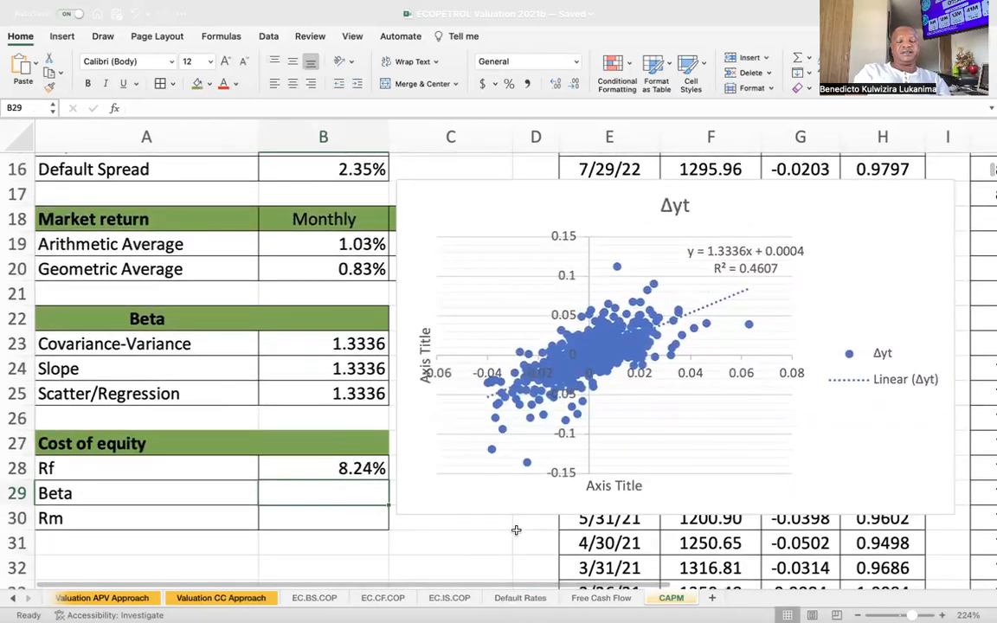
{"action": "type", "text": "="}
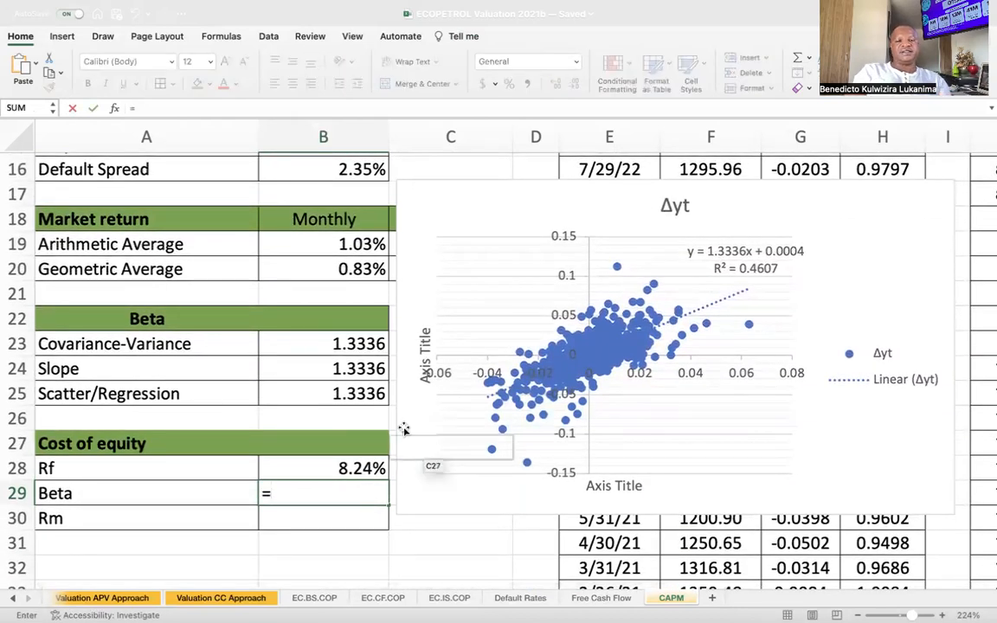
{"action": "left_click", "coordinate": [349, 347]}
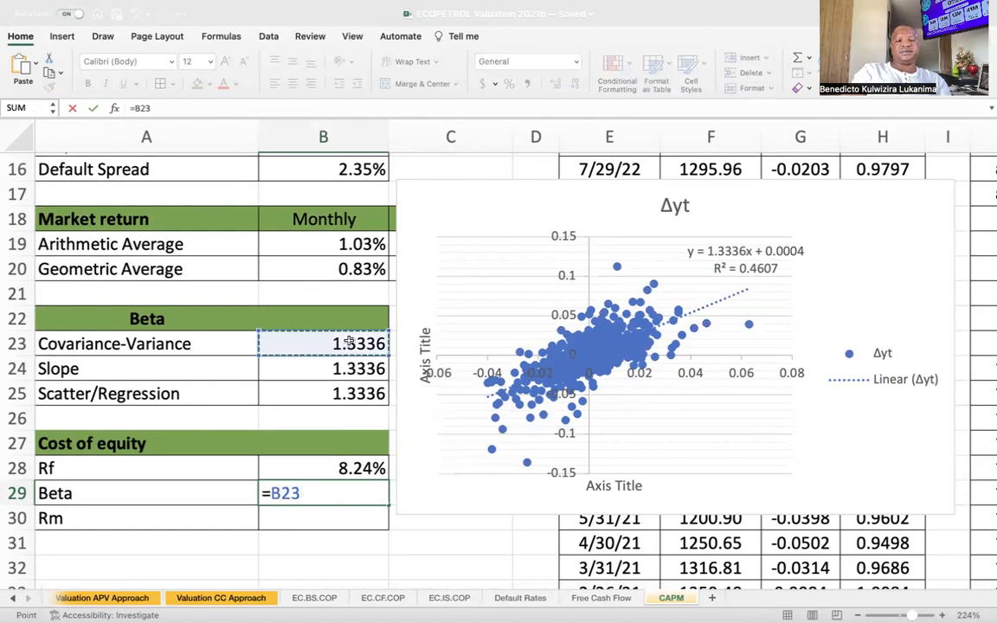
{"action": "key", "text": "Return"}
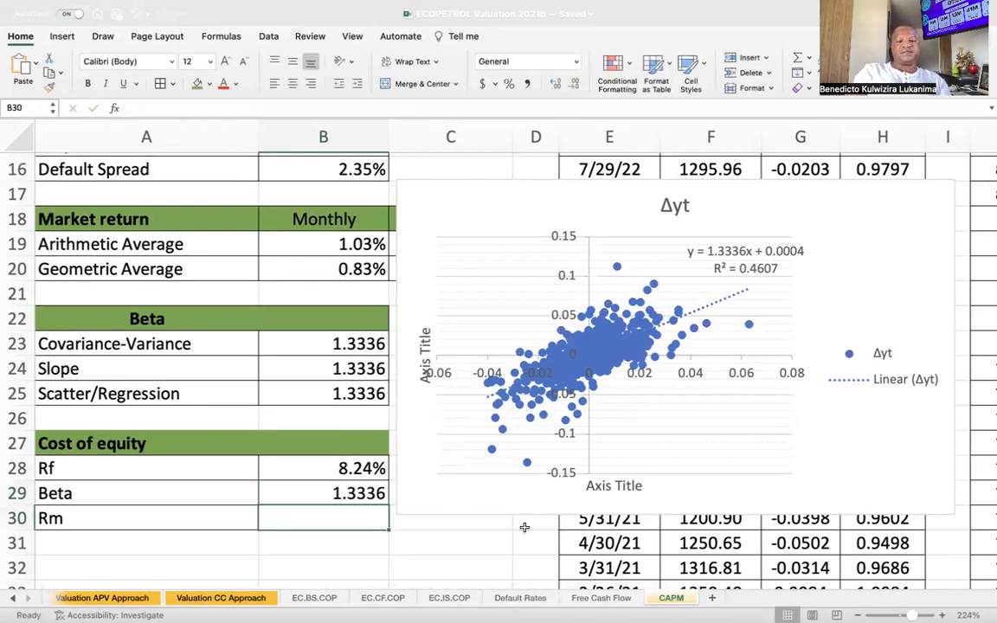
Move the scatter chart off column C to uncover the annualized market returns.
{"action": "type", "text": "="}
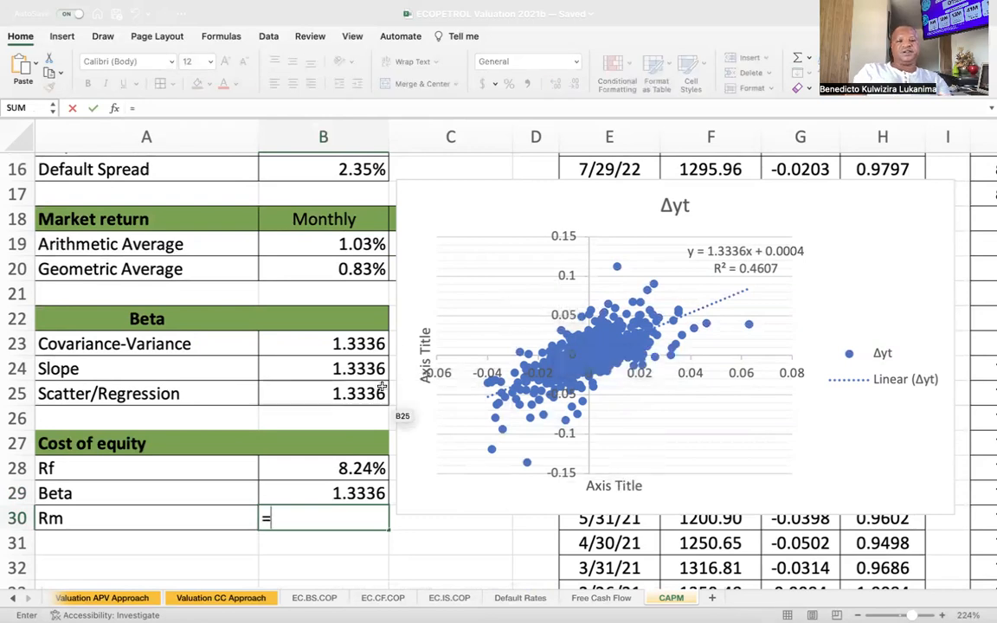
{"action": "scroll", "coordinate": [347, 309], "scroll_direction": "up", "scroll_amount": 4}
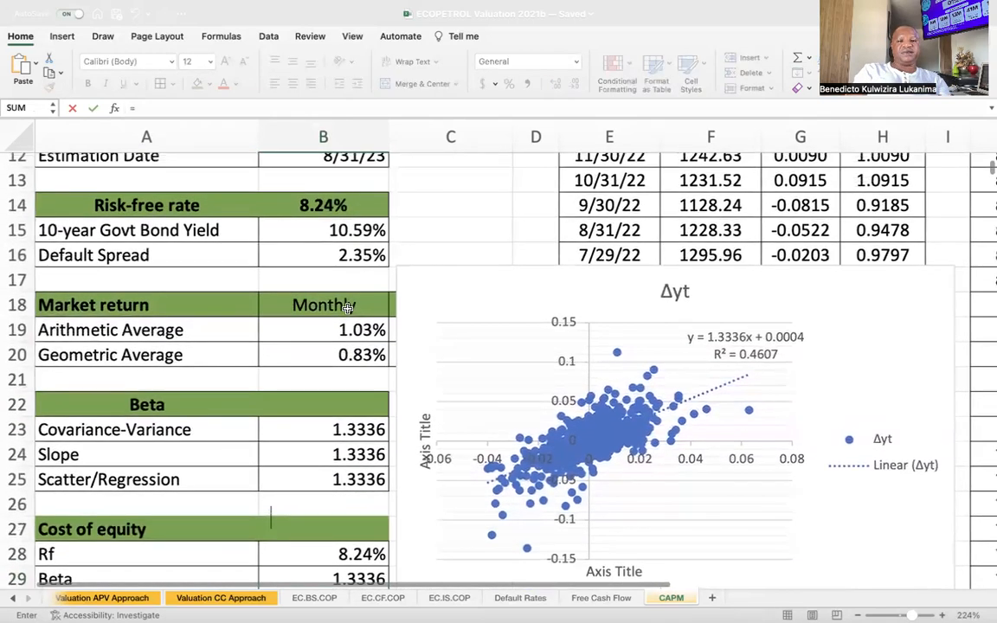
{"action": "scroll", "coordinate": [347, 308], "scroll_direction": "up", "scroll_amount": 2}
{"action": "scroll", "coordinate": [450, 299], "scroll_direction": "down", "scroll_amount": 2}
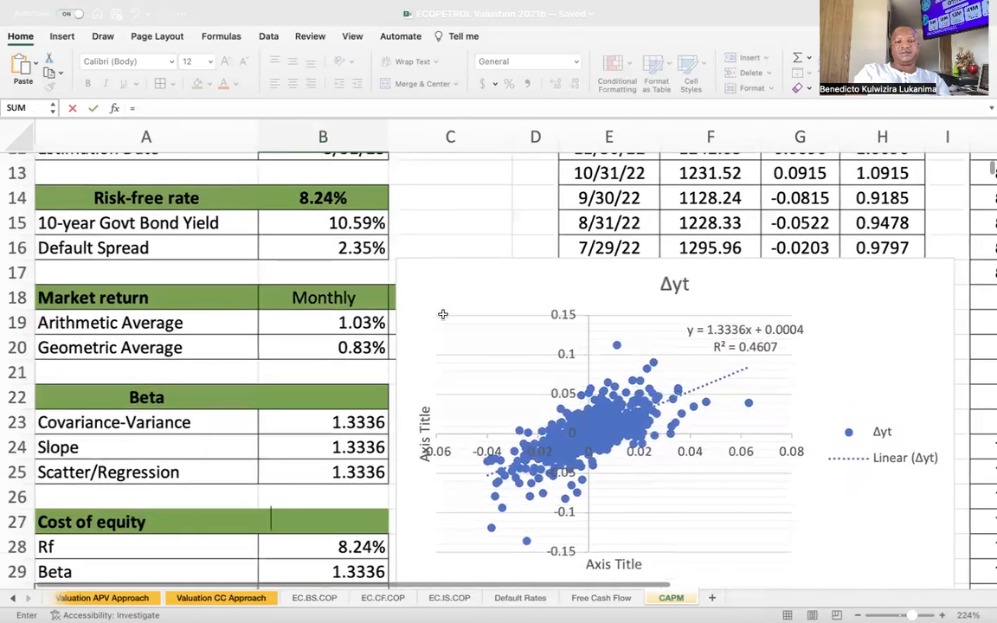
{"action": "left_click", "coordinate": [521, 270]}
{"action": "left_click_drag", "start_coordinate": [520, 270], "coordinate": [732, 262]}
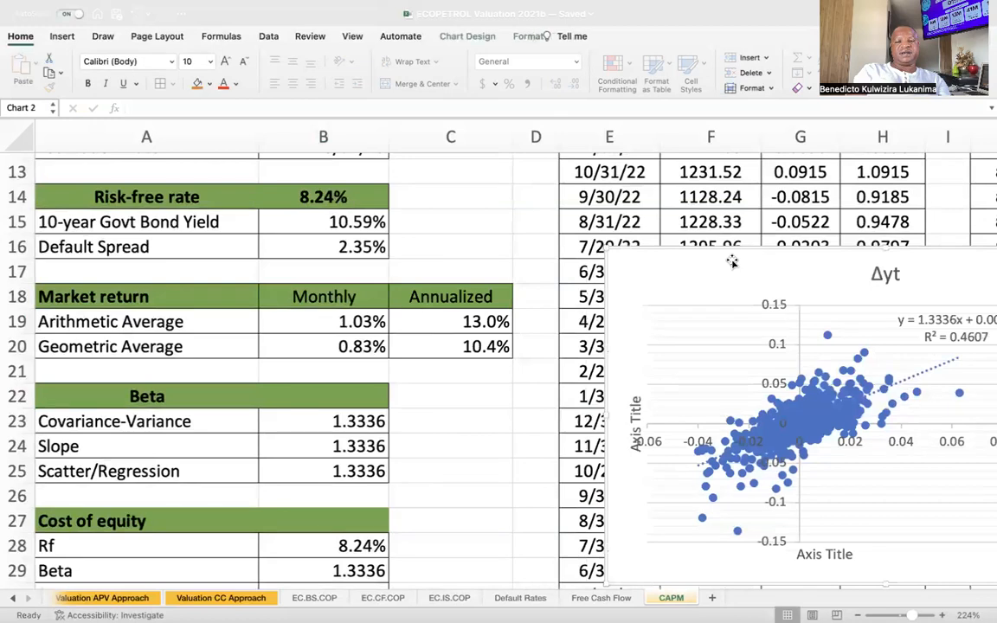
Fill the Rm cell B30 under Cost of equity with a link to the annualized geometric average in C20.
{"action": "left_click", "coordinate": [475, 348]}
{"action": "key", "text": "Return"}
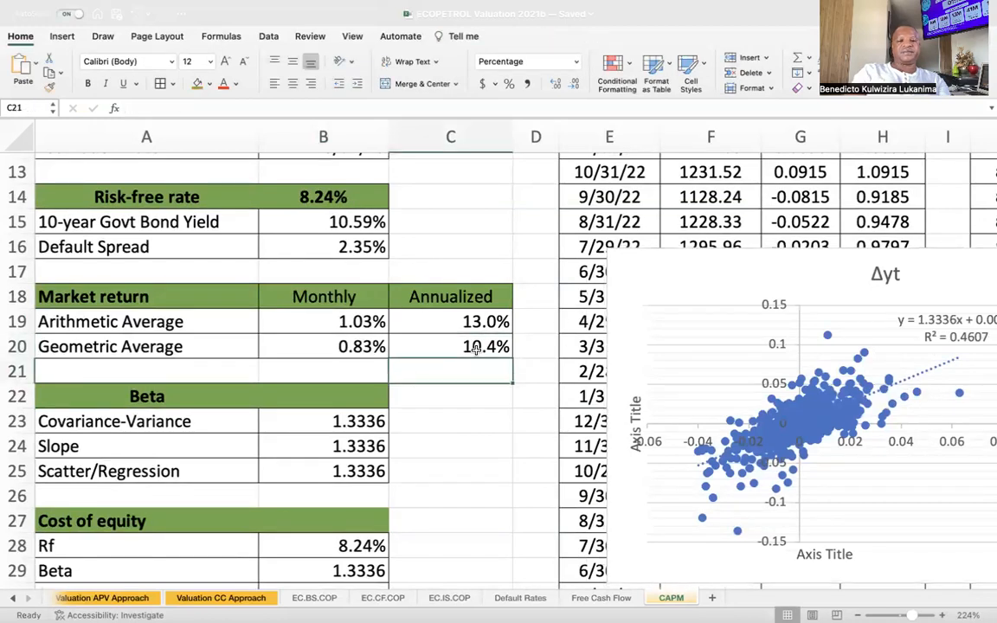
{"action": "scroll", "coordinate": [485, 407], "scroll_direction": "down", "scroll_amount": 3}
{"action": "left_click", "coordinate": [343, 400]}
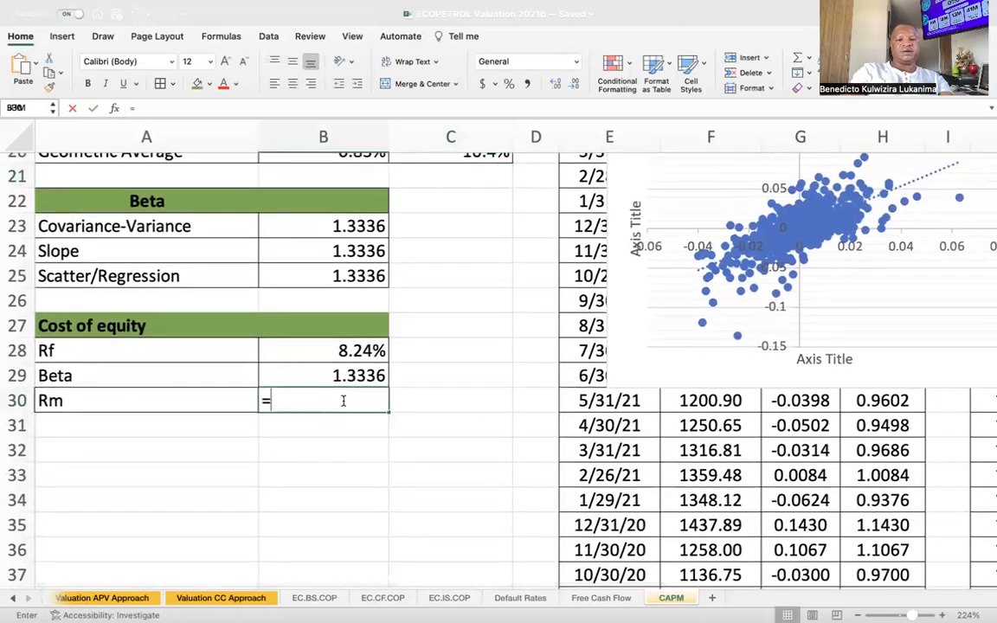
{"action": "type", "text": "="}
{"action": "scroll", "coordinate": [430, 362], "scroll_direction": "up", "scroll_amount": 3}
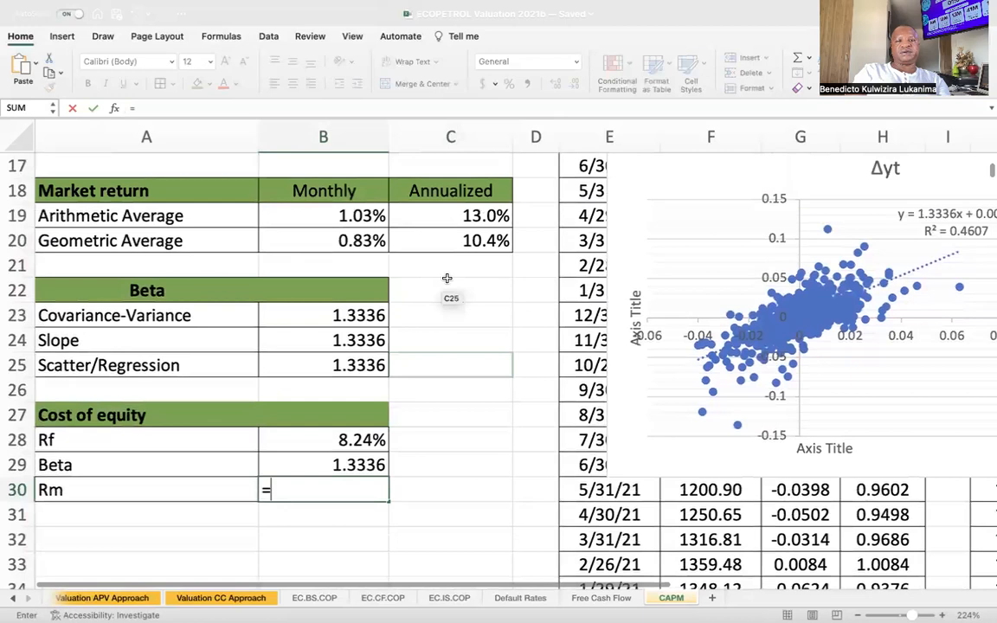
{"action": "left_click", "coordinate": [463, 226]}
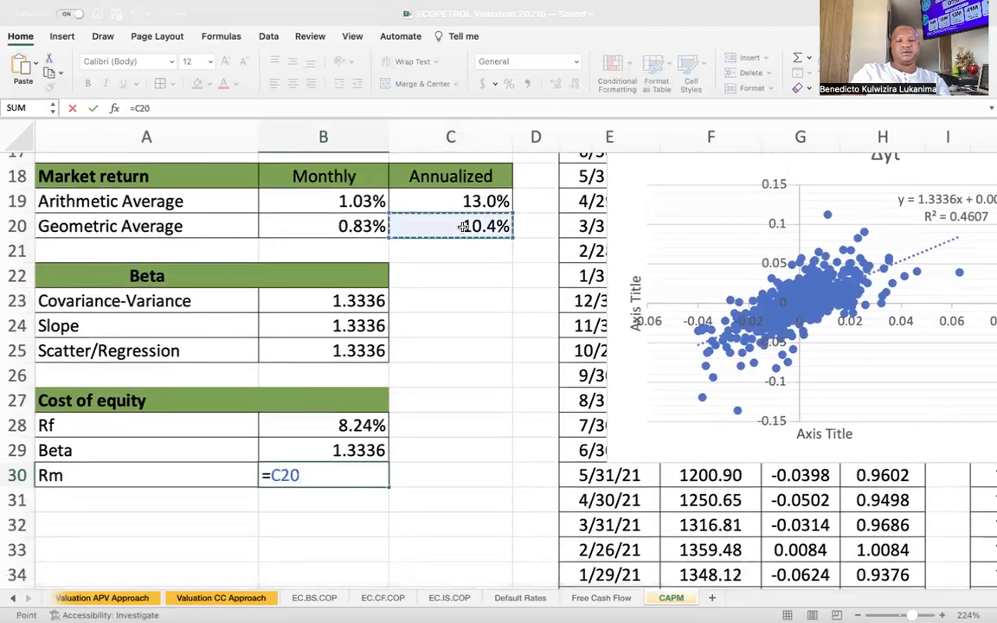
{"action": "key", "text": "Return"}
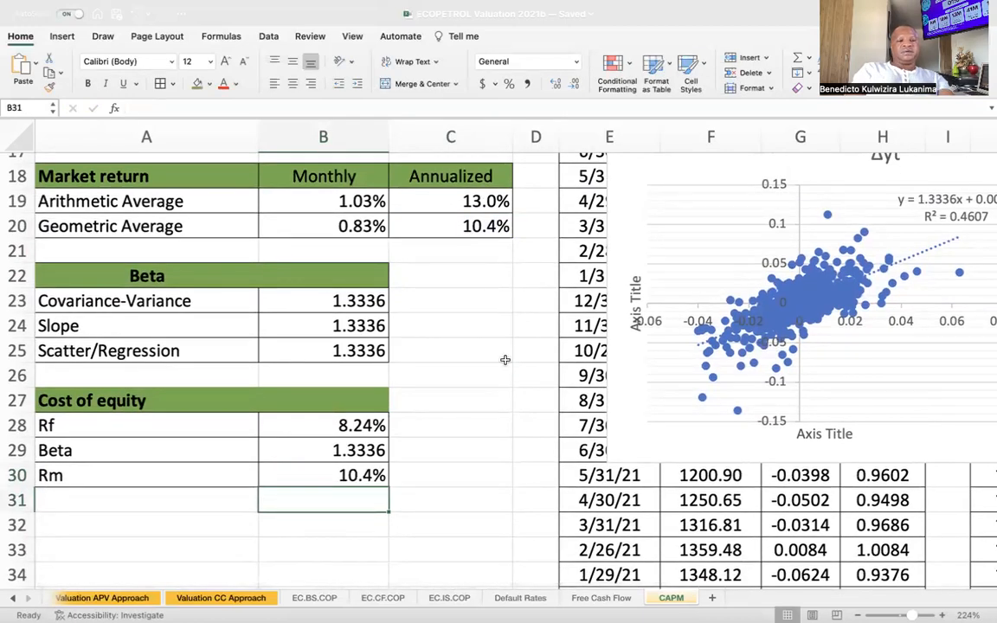
Calculate the CAPM cost of equity in B27 with the formula =B28+B29*(B30-B28).
{"action": "left_click", "coordinate": [338, 404]}
{"action": "type", "text": "="}
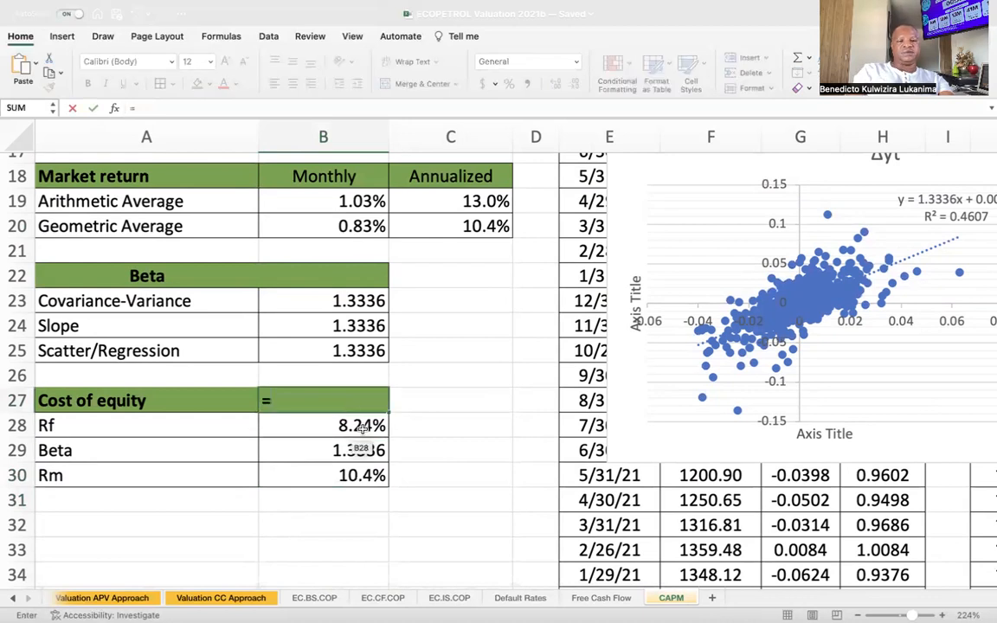
{"action": "left_click", "coordinate": [365, 425]}
{"action": "type", "text": "+"}
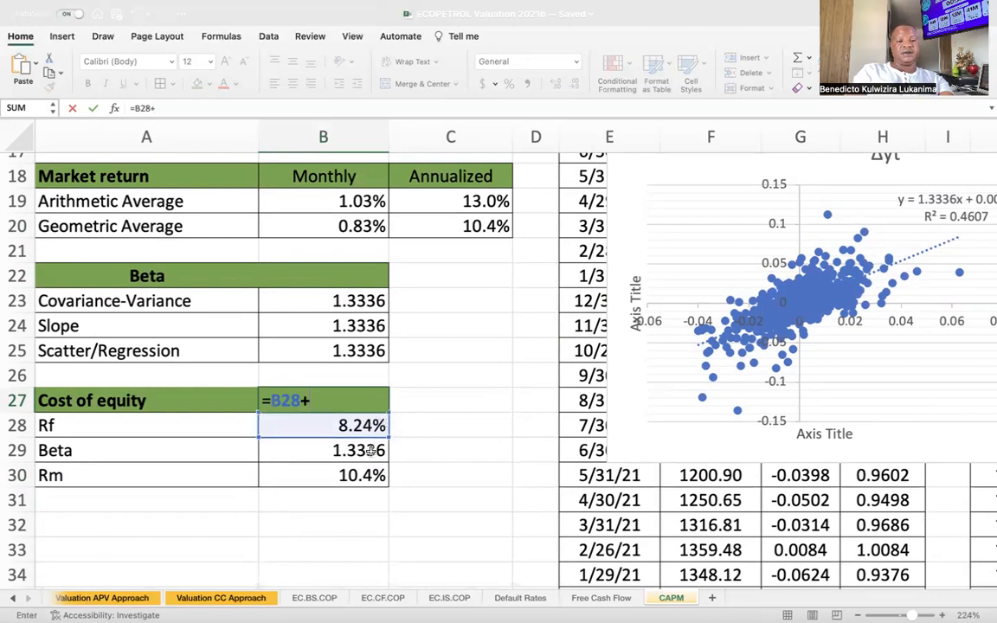
{"action": "left_click", "coordinate": [369, 451]}
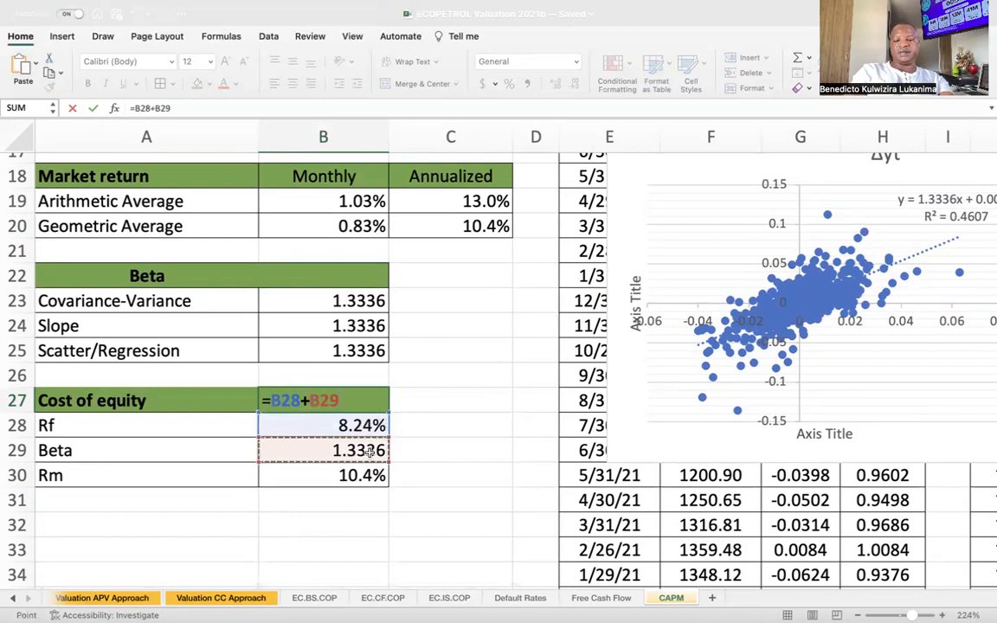
{"action": "type", "text": "*"}
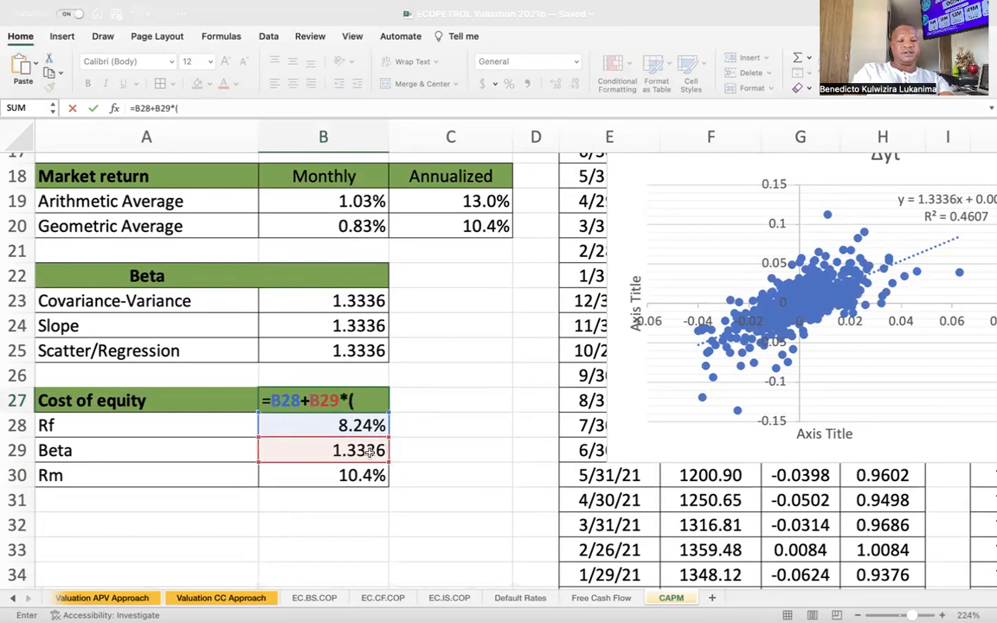
{"action": "type", "text": "("}
{"action": "left_click", "coordinate": [360, 475]}
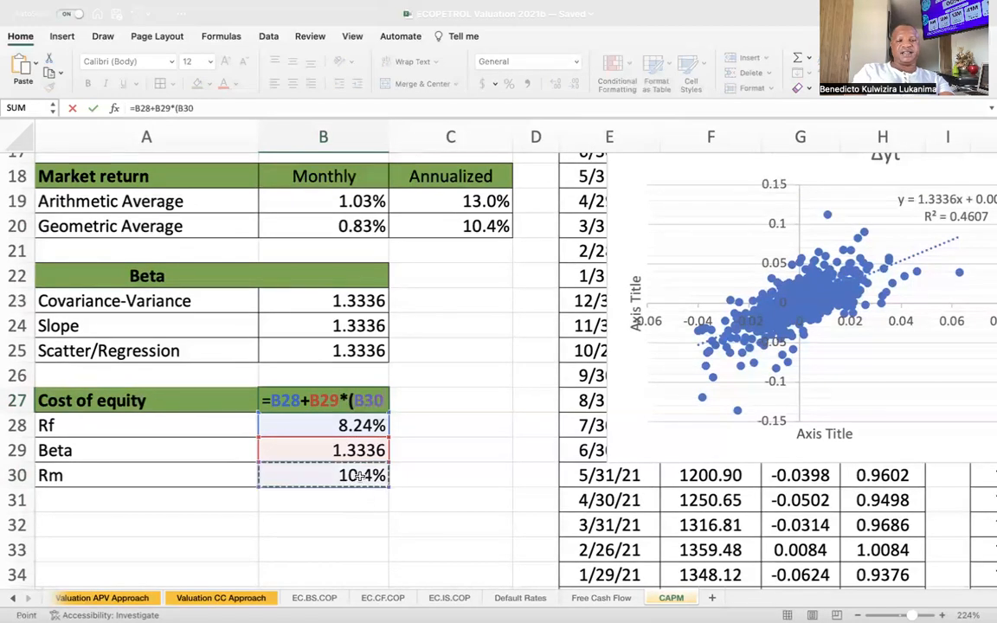
{"action": "type", "text": "-"}
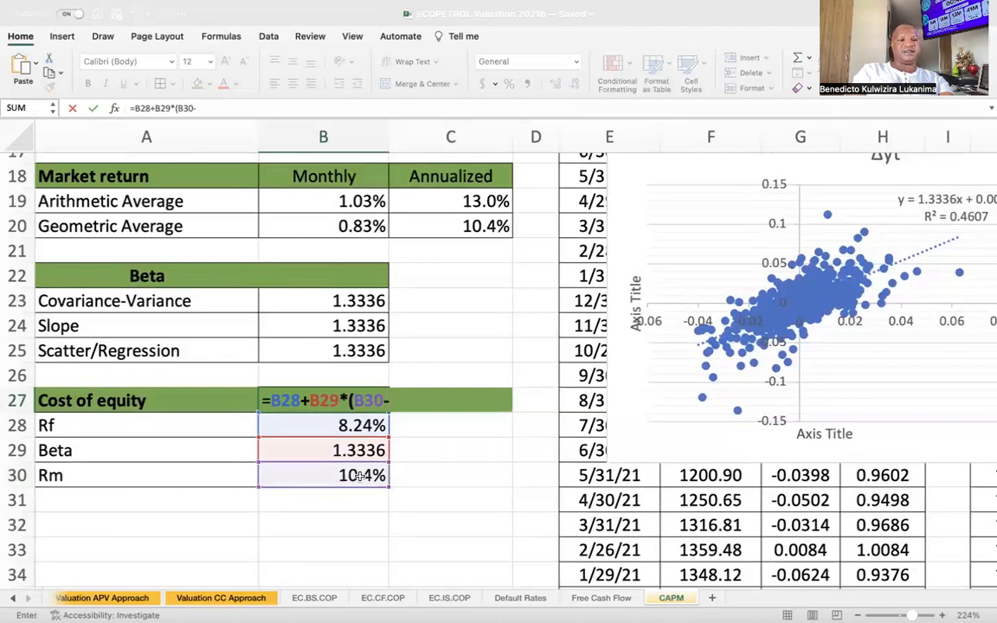
{"action": "left_click", "coordinate": [351, 425]}
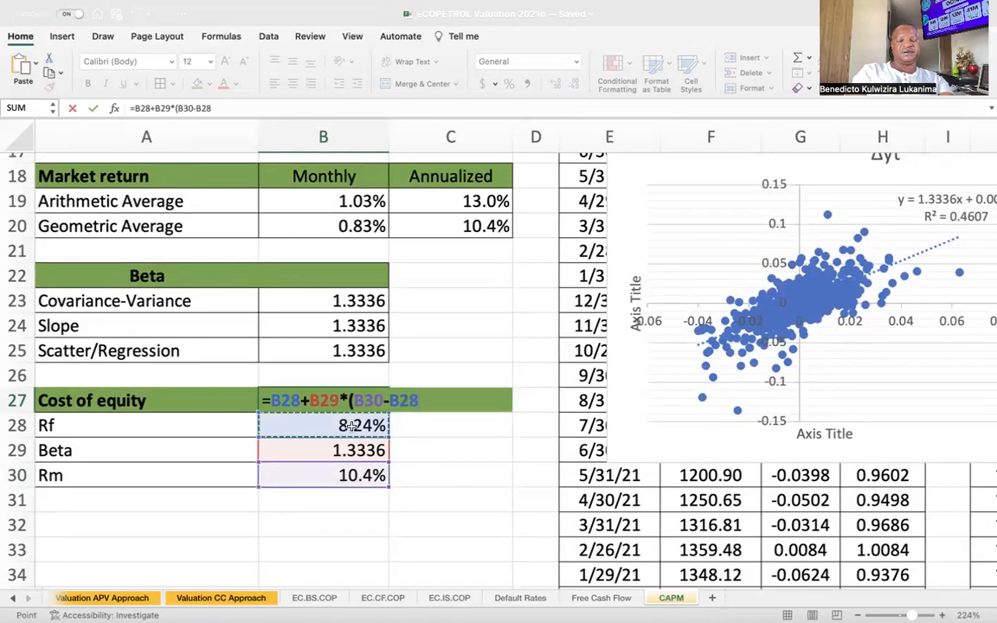
{"action": "type", "text": ")"}
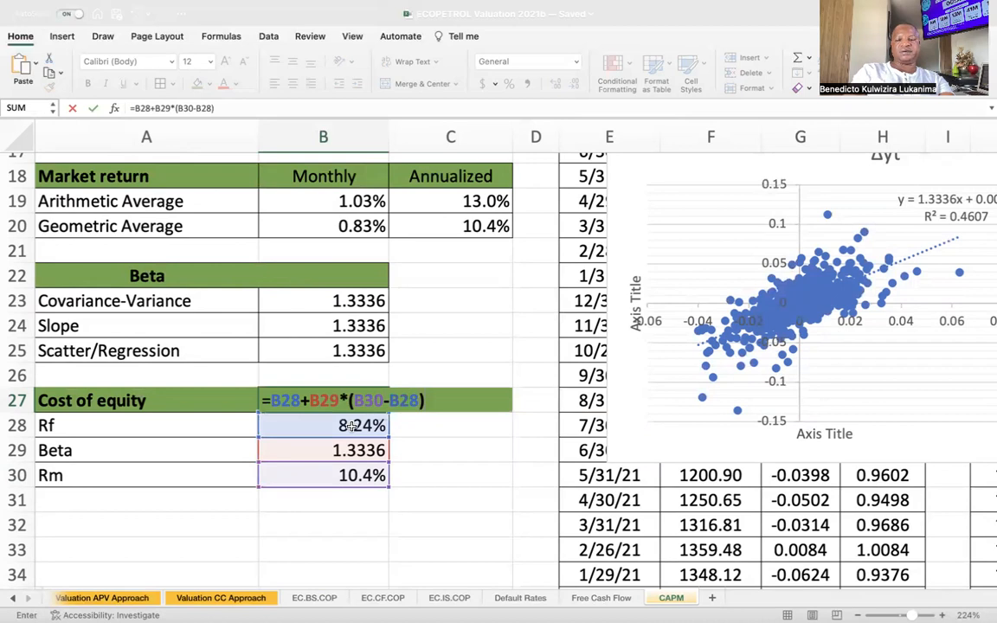
{"action": "key", "text": "Return"}
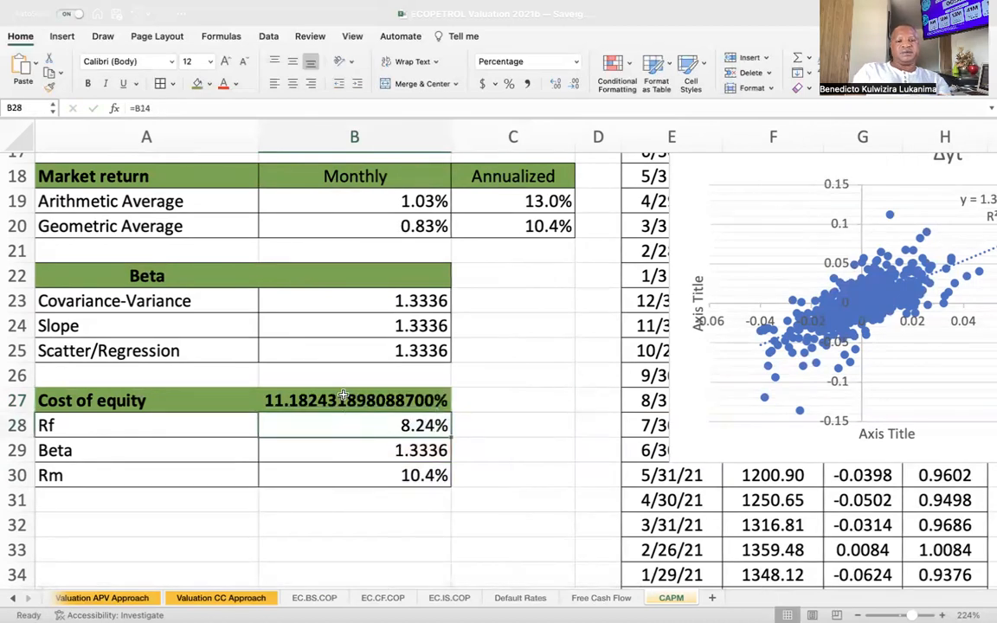
Reduce the cost of equity in B27 to one decimal place and narrow column B.
{"action": "left_click", "coordinate": [343, 398]}
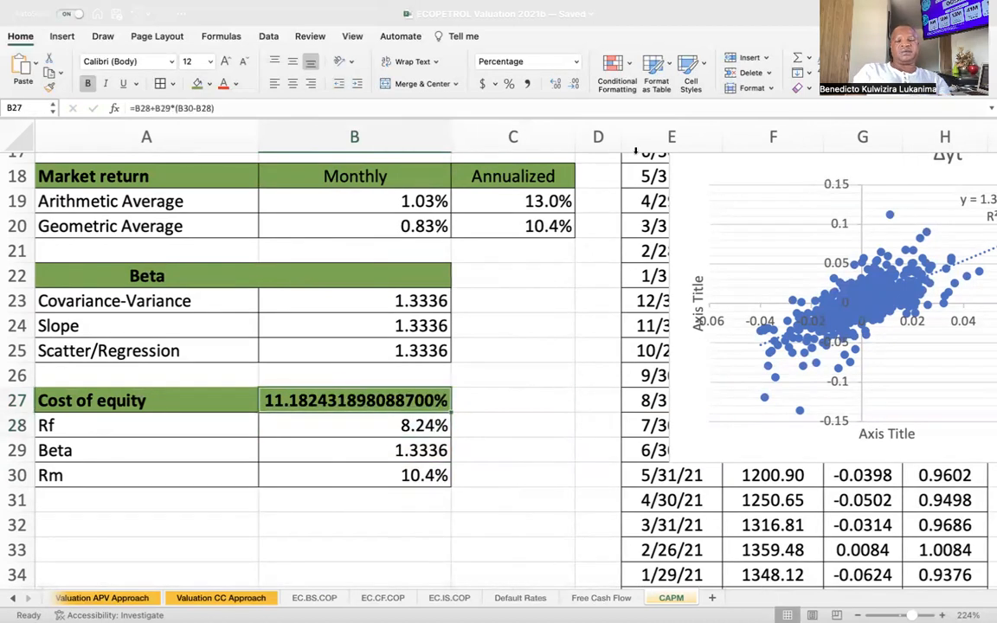
{"action": "left_click", "coordinate": [571, 93]}
{"action": "left_click", "coordinate": [571, 93]}
{"action": "left_click", "coordinate": [570, 93]}
{"action": "left_click", "coordinate": [571, 92]}
{"action": "left_click", "coordinate": [570, 92]}
{"action": "left_click", "coordinate": [571, 92]}
{"action": "left_click", "coordinate": [571, 93]}
{"action": "left_click", "coordinate": [571, 93]}
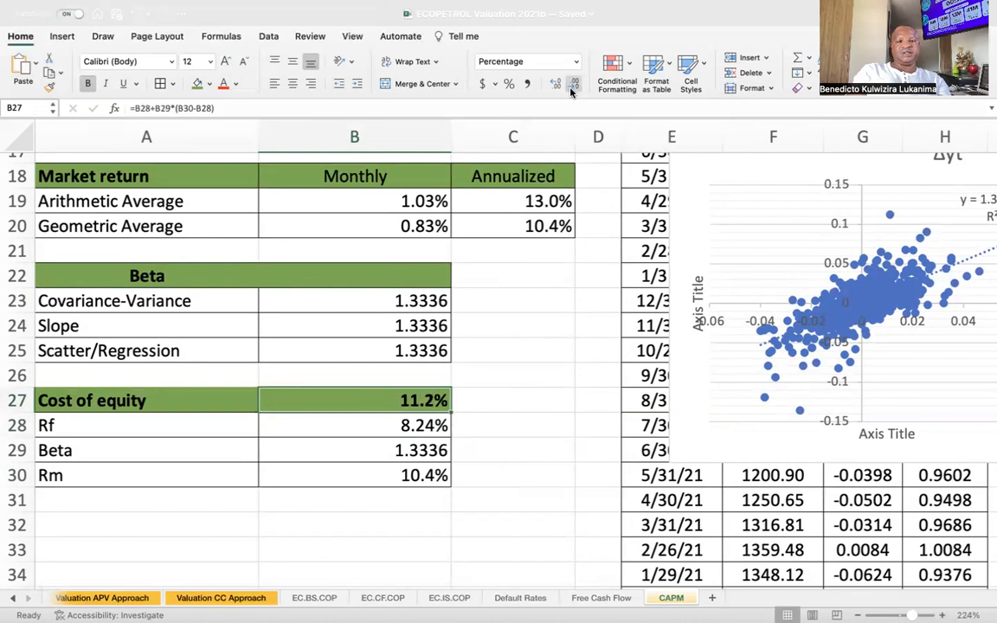
{"action": "left_click_drag", "start_coordinate": [450, 141], "coordinate": [401, 142]}
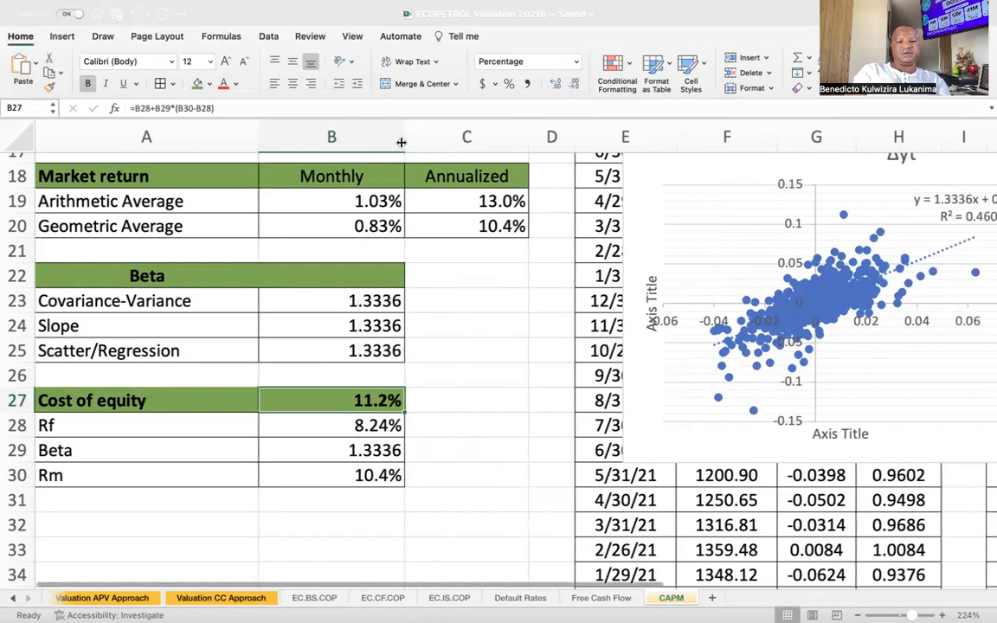